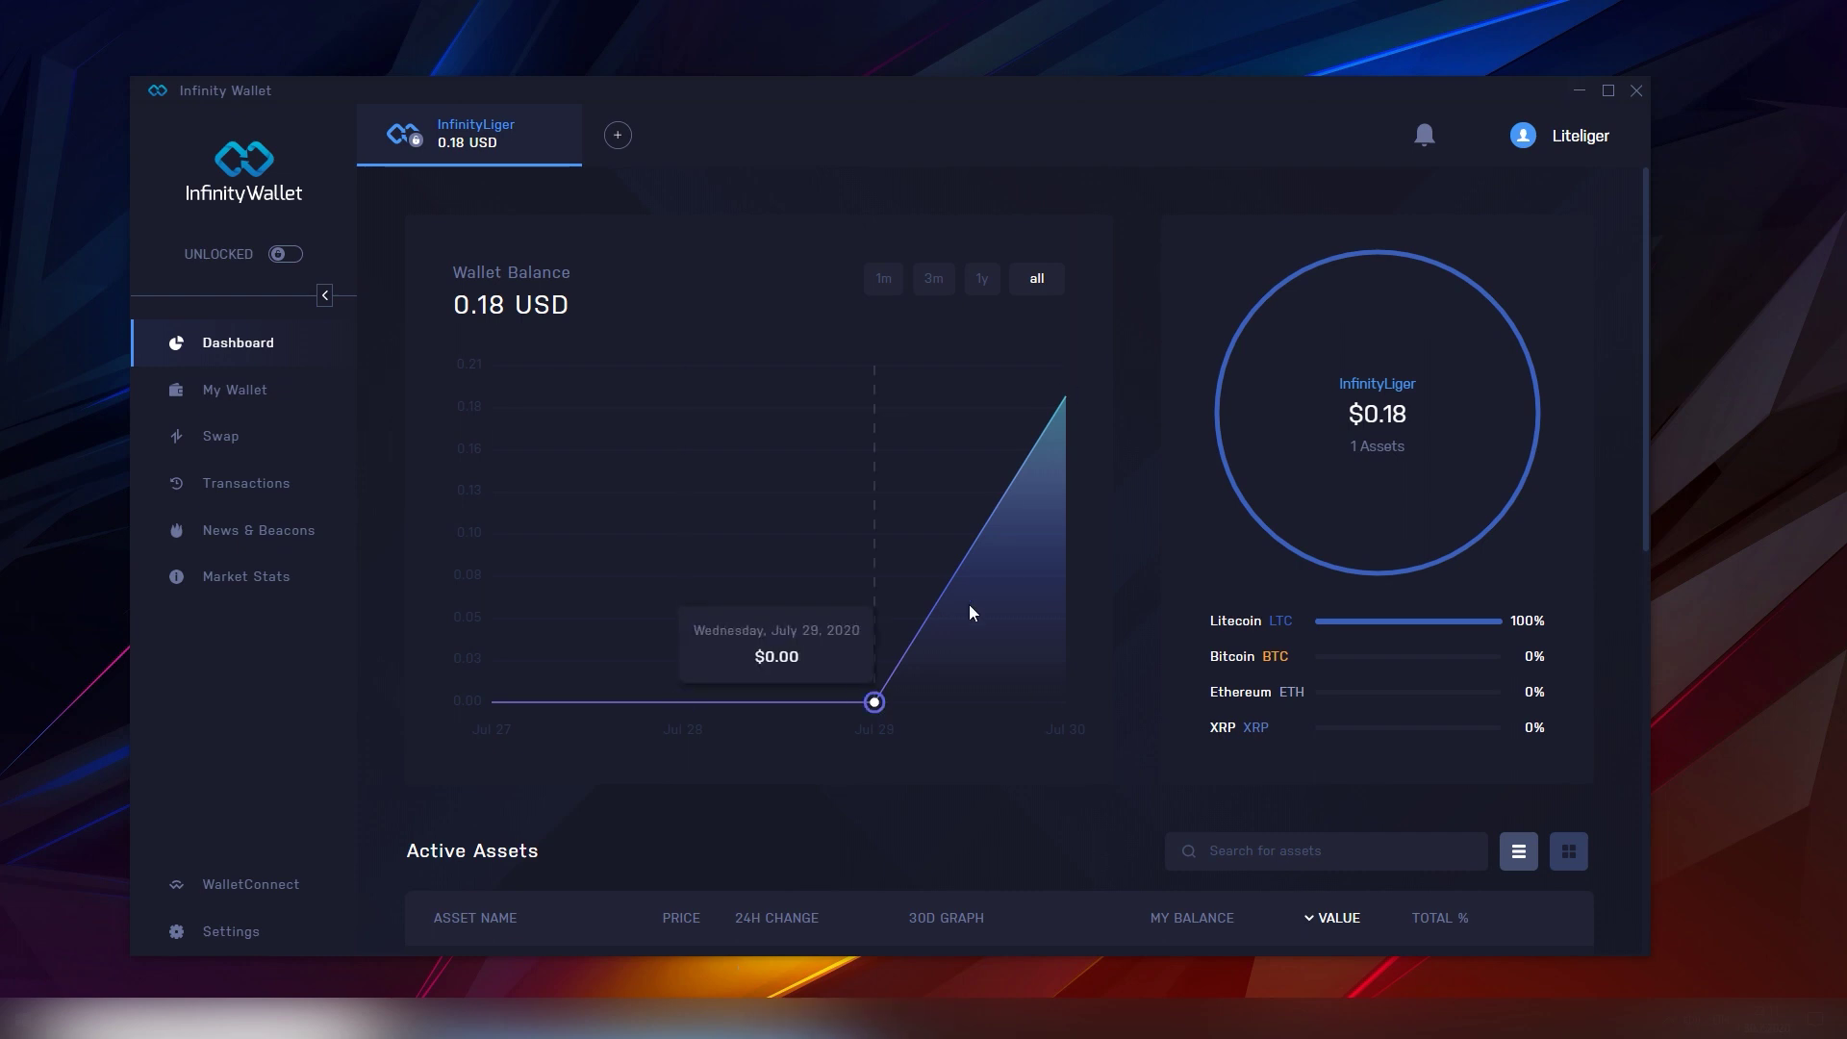
Switch the Wallet Balance chart range from 1y through 3m to 1m
mouse_move(991, 498)
left_click(983, 283)
left_click(908, 281)
left_click(836, 281)
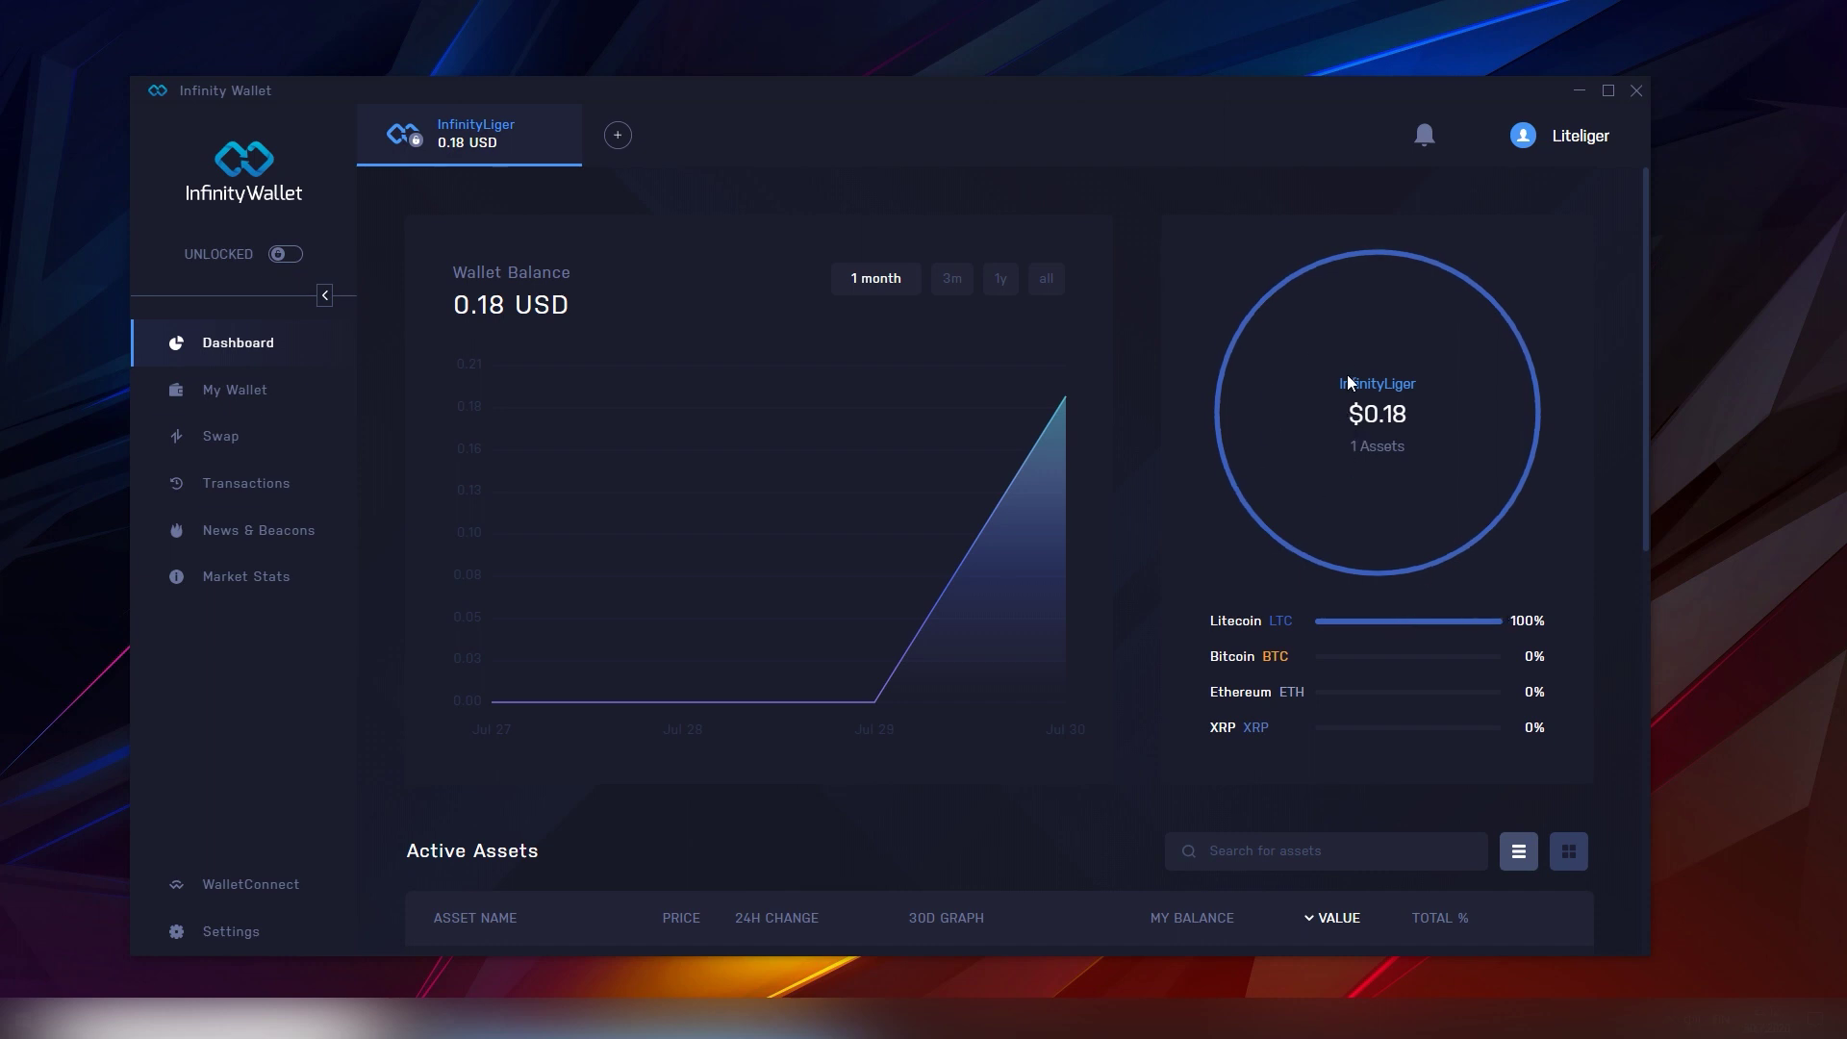
scroll(1082, 443, "down", 4)
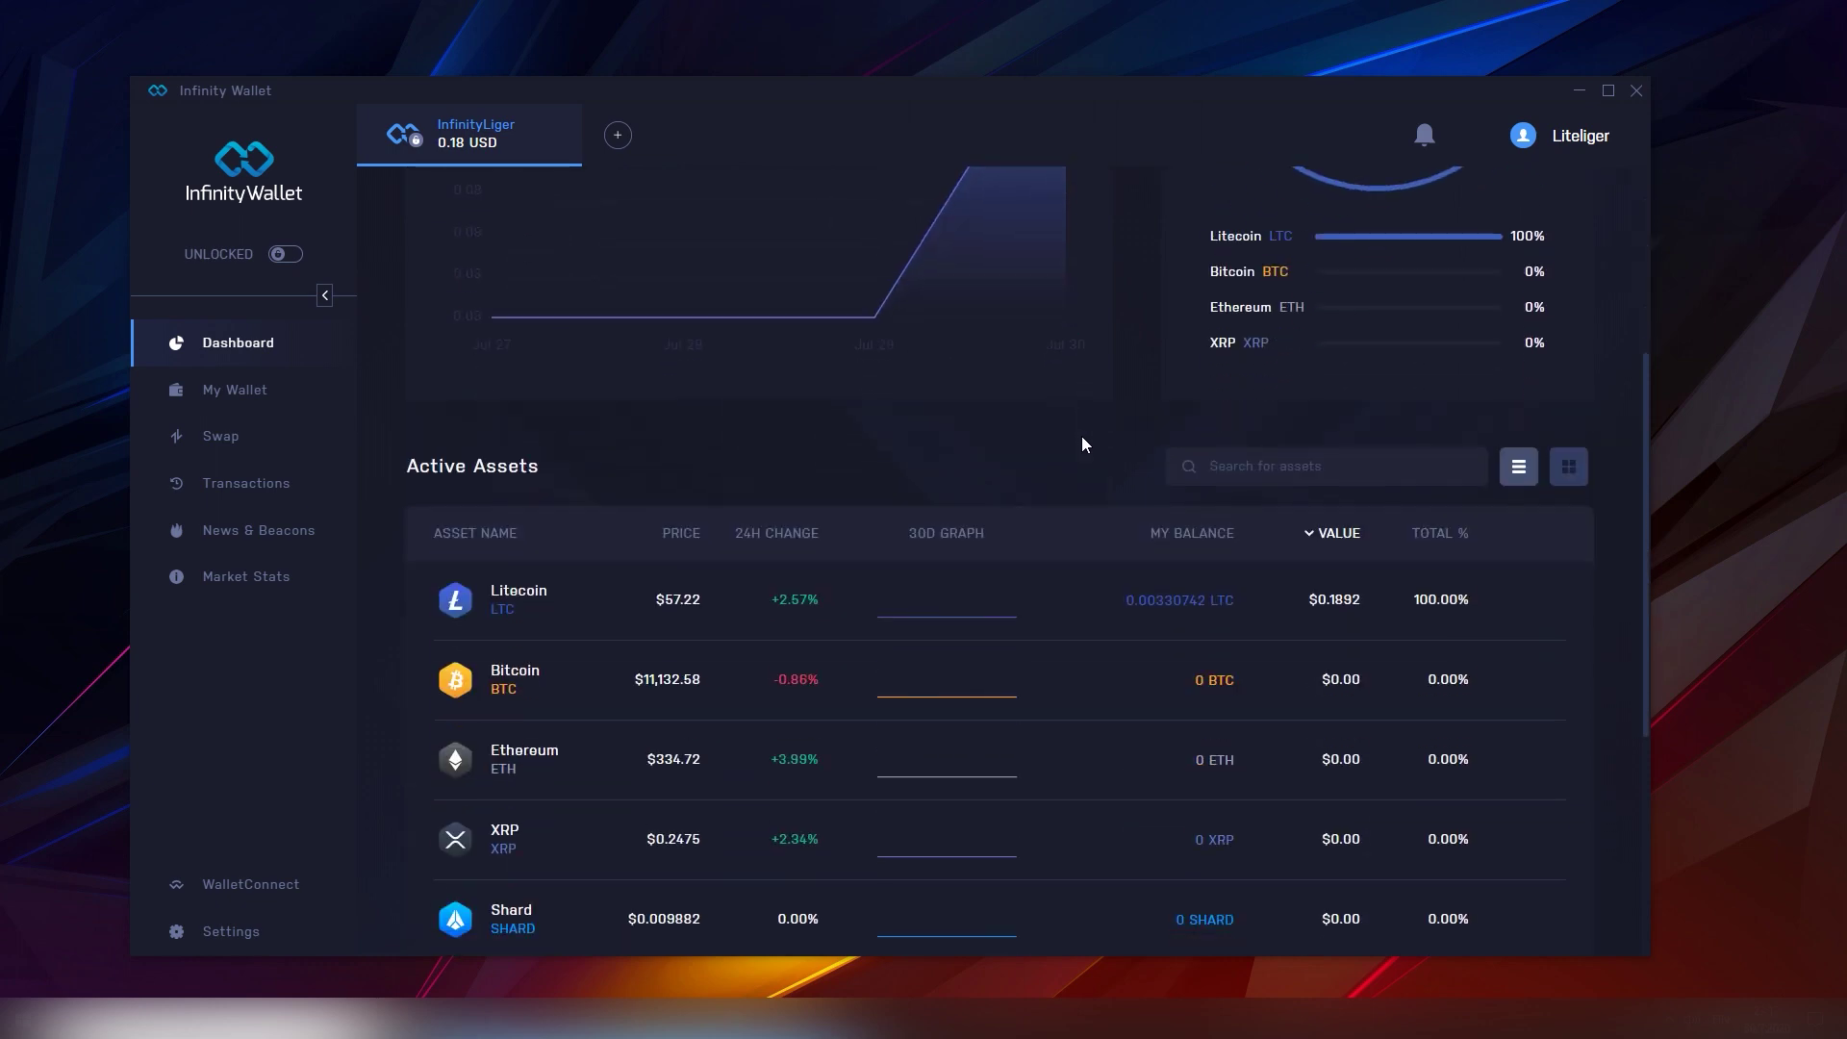
scroll(1082, 444, "down", 2)
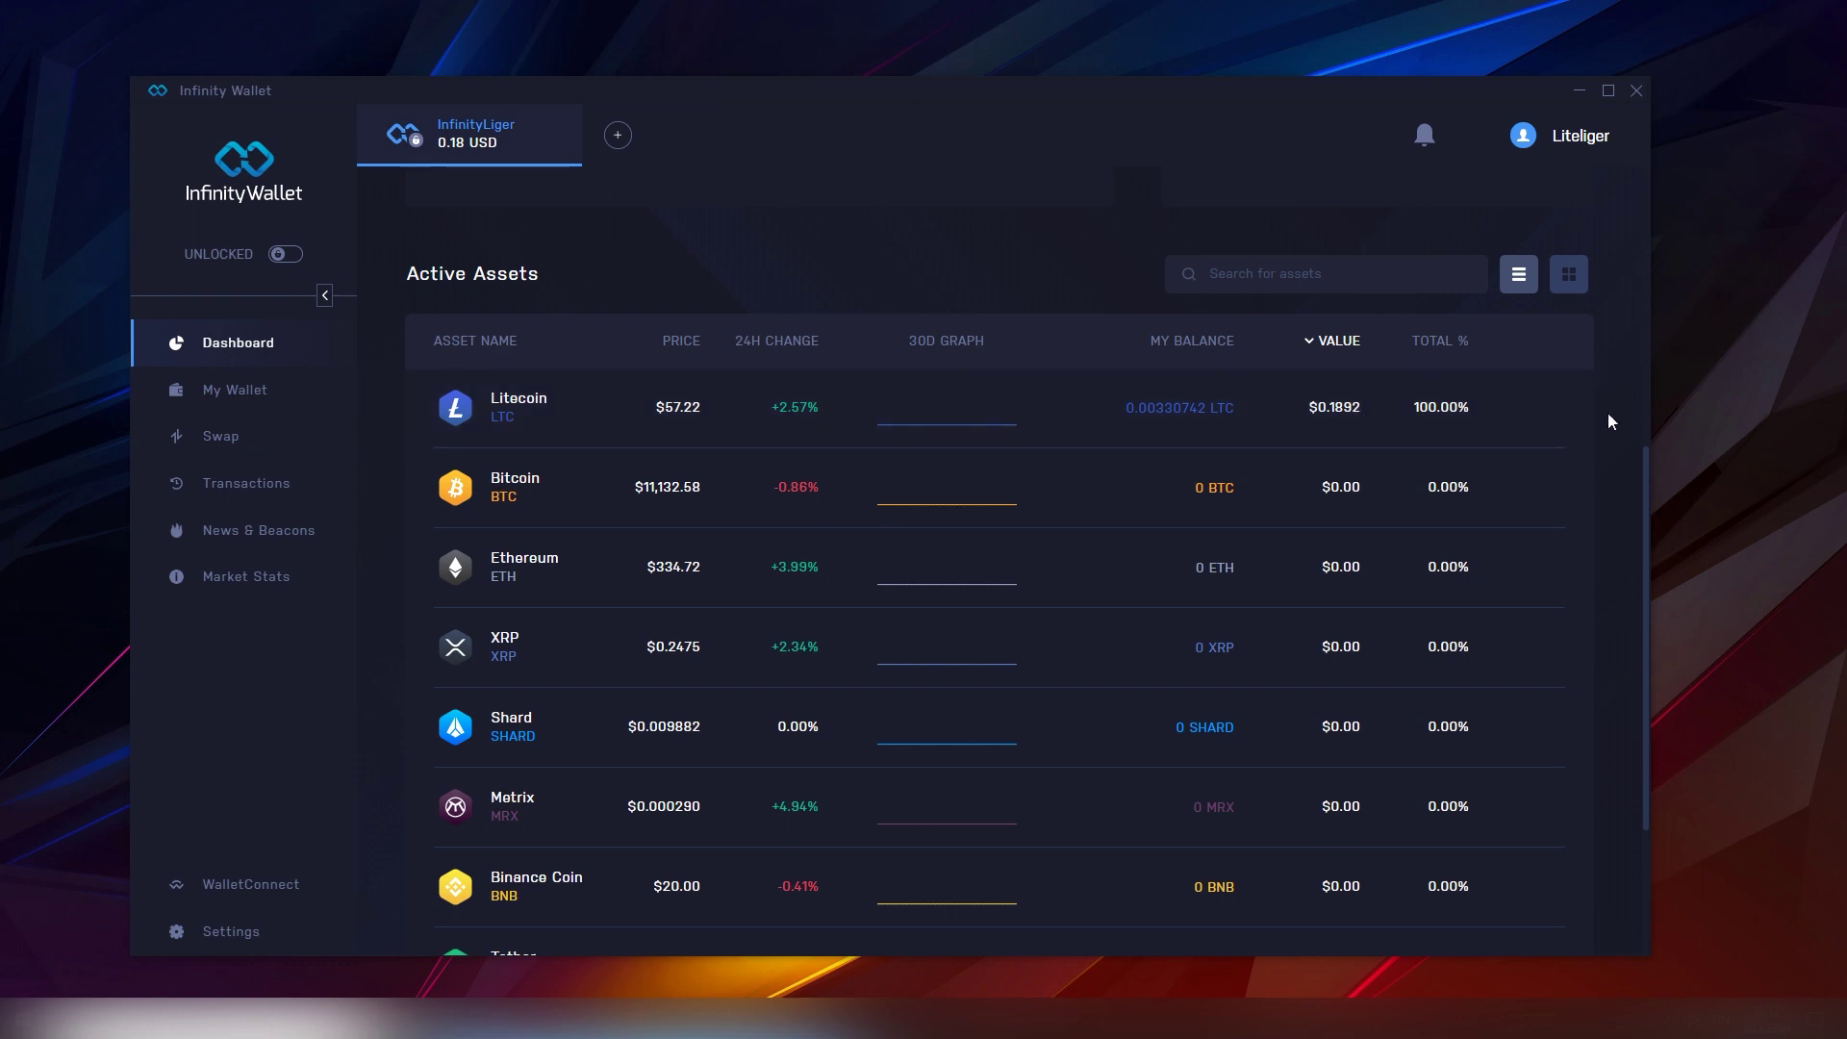
left_click(1556, 413)
left_click(1556, 411)
scroll(1154, 606, "down", 3)
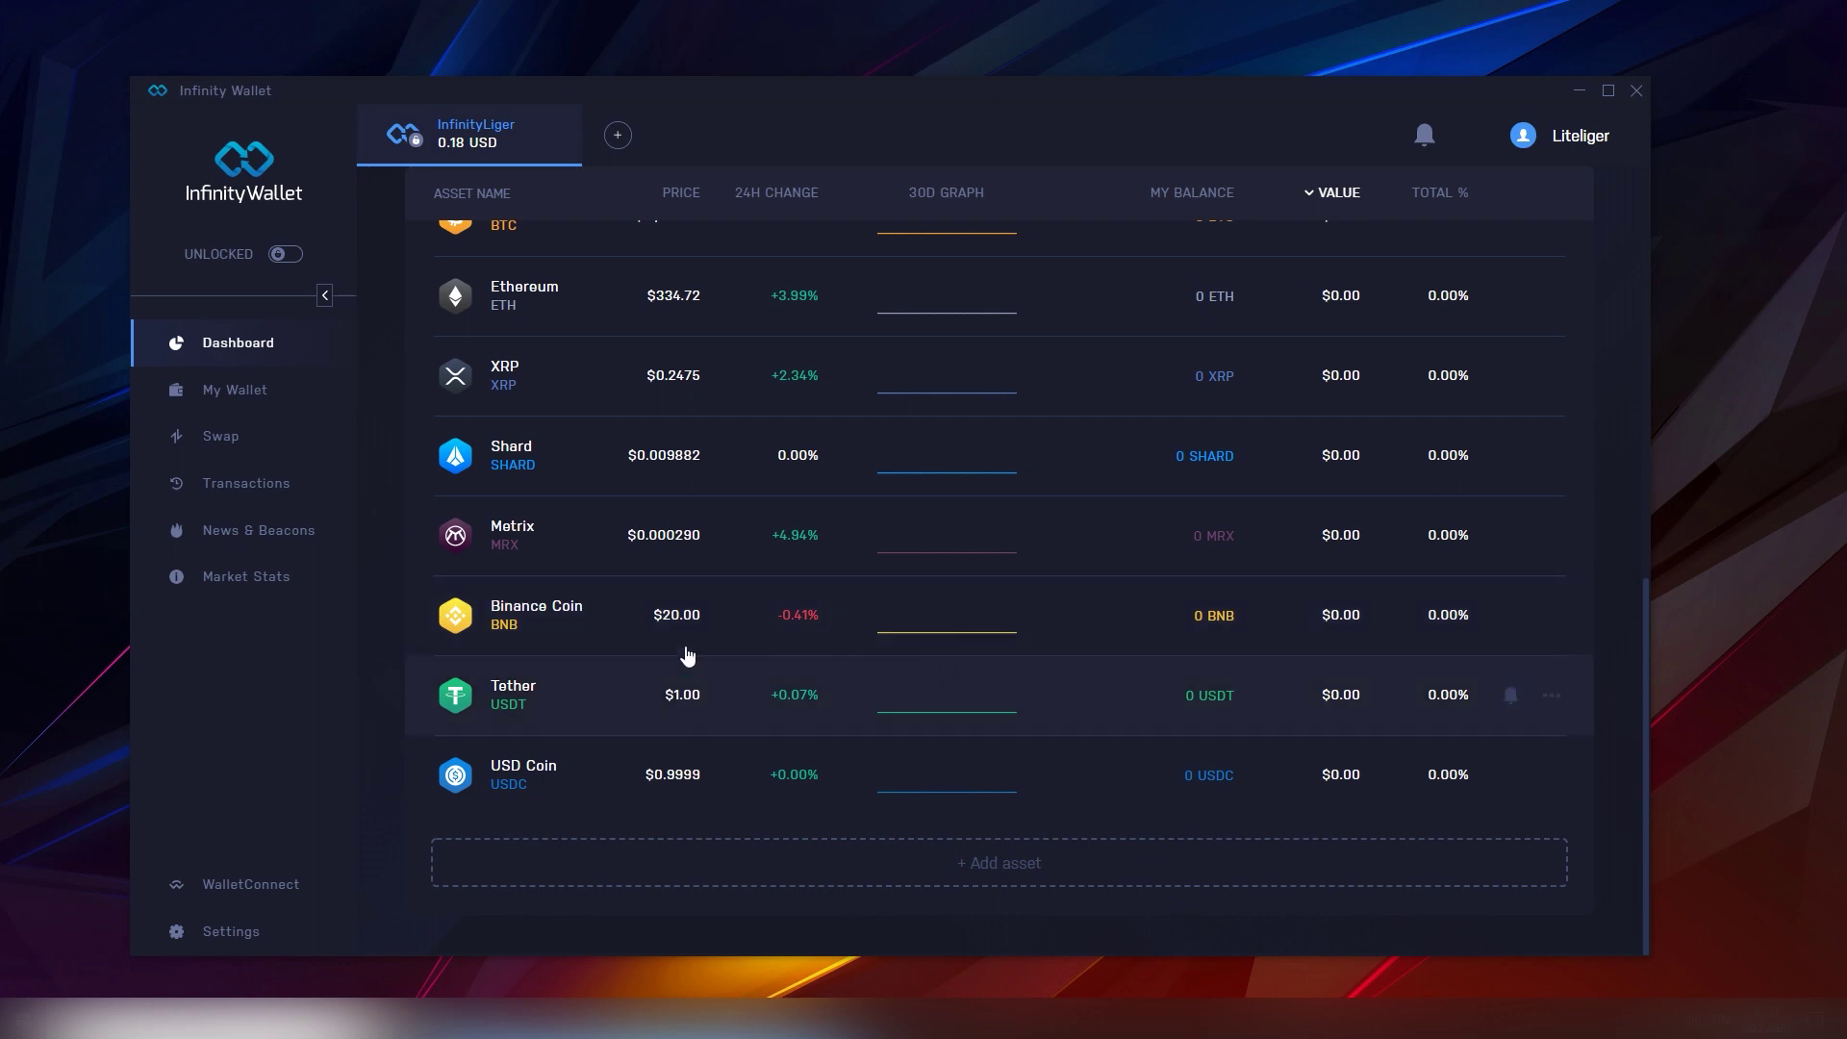
scroll(565, 639, "up", 3)
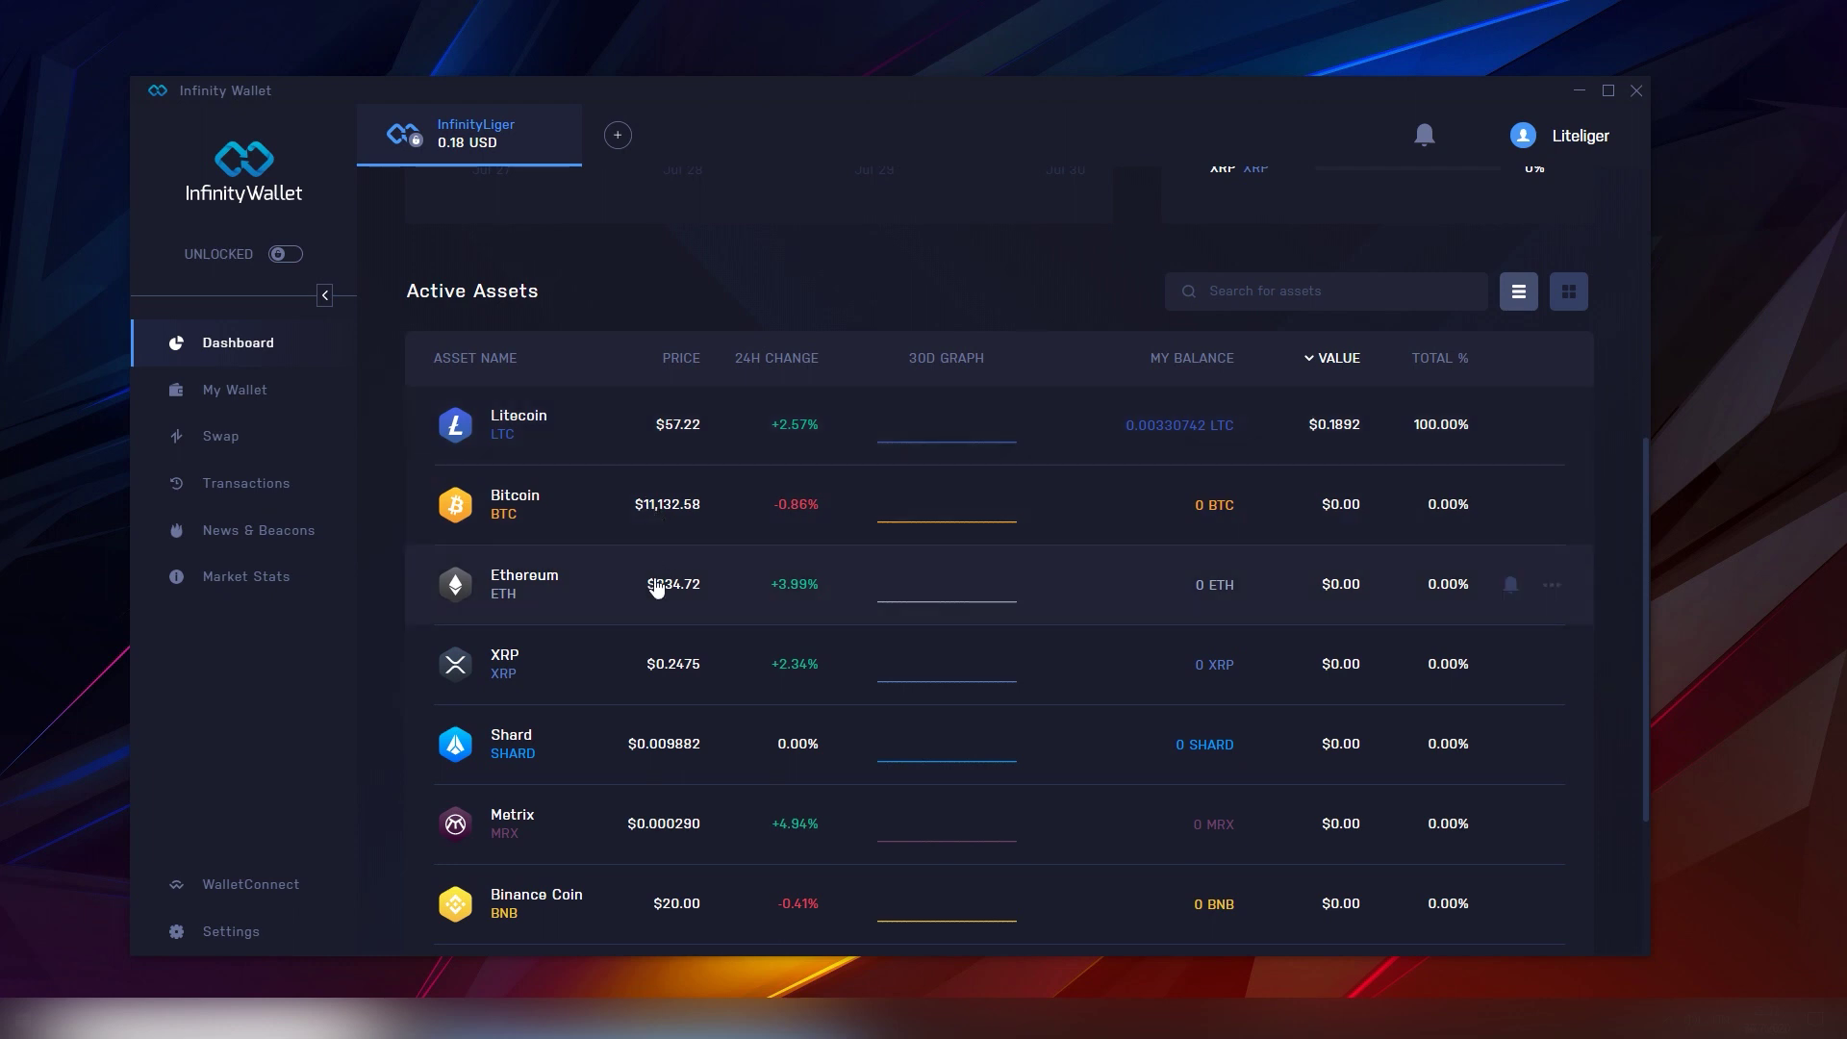
scroll(656, 589, "down", 2)
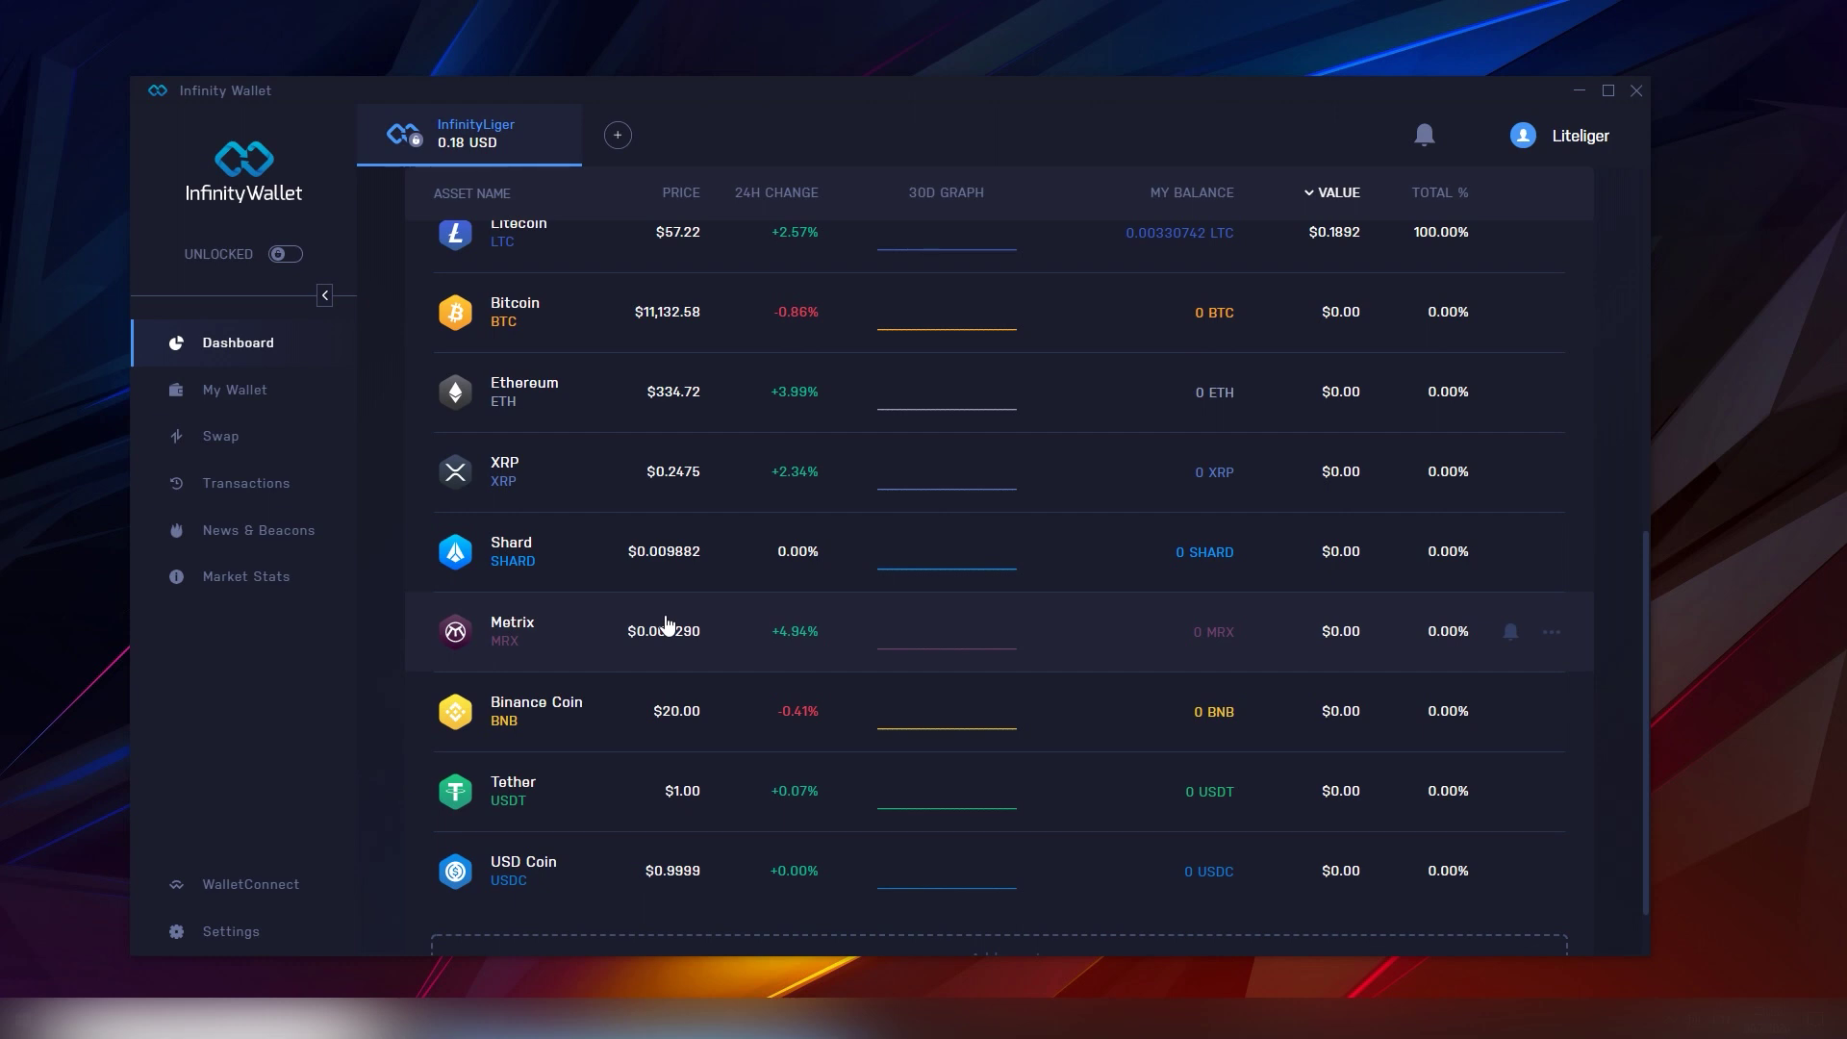
scroll(668, 623, "down", 1)
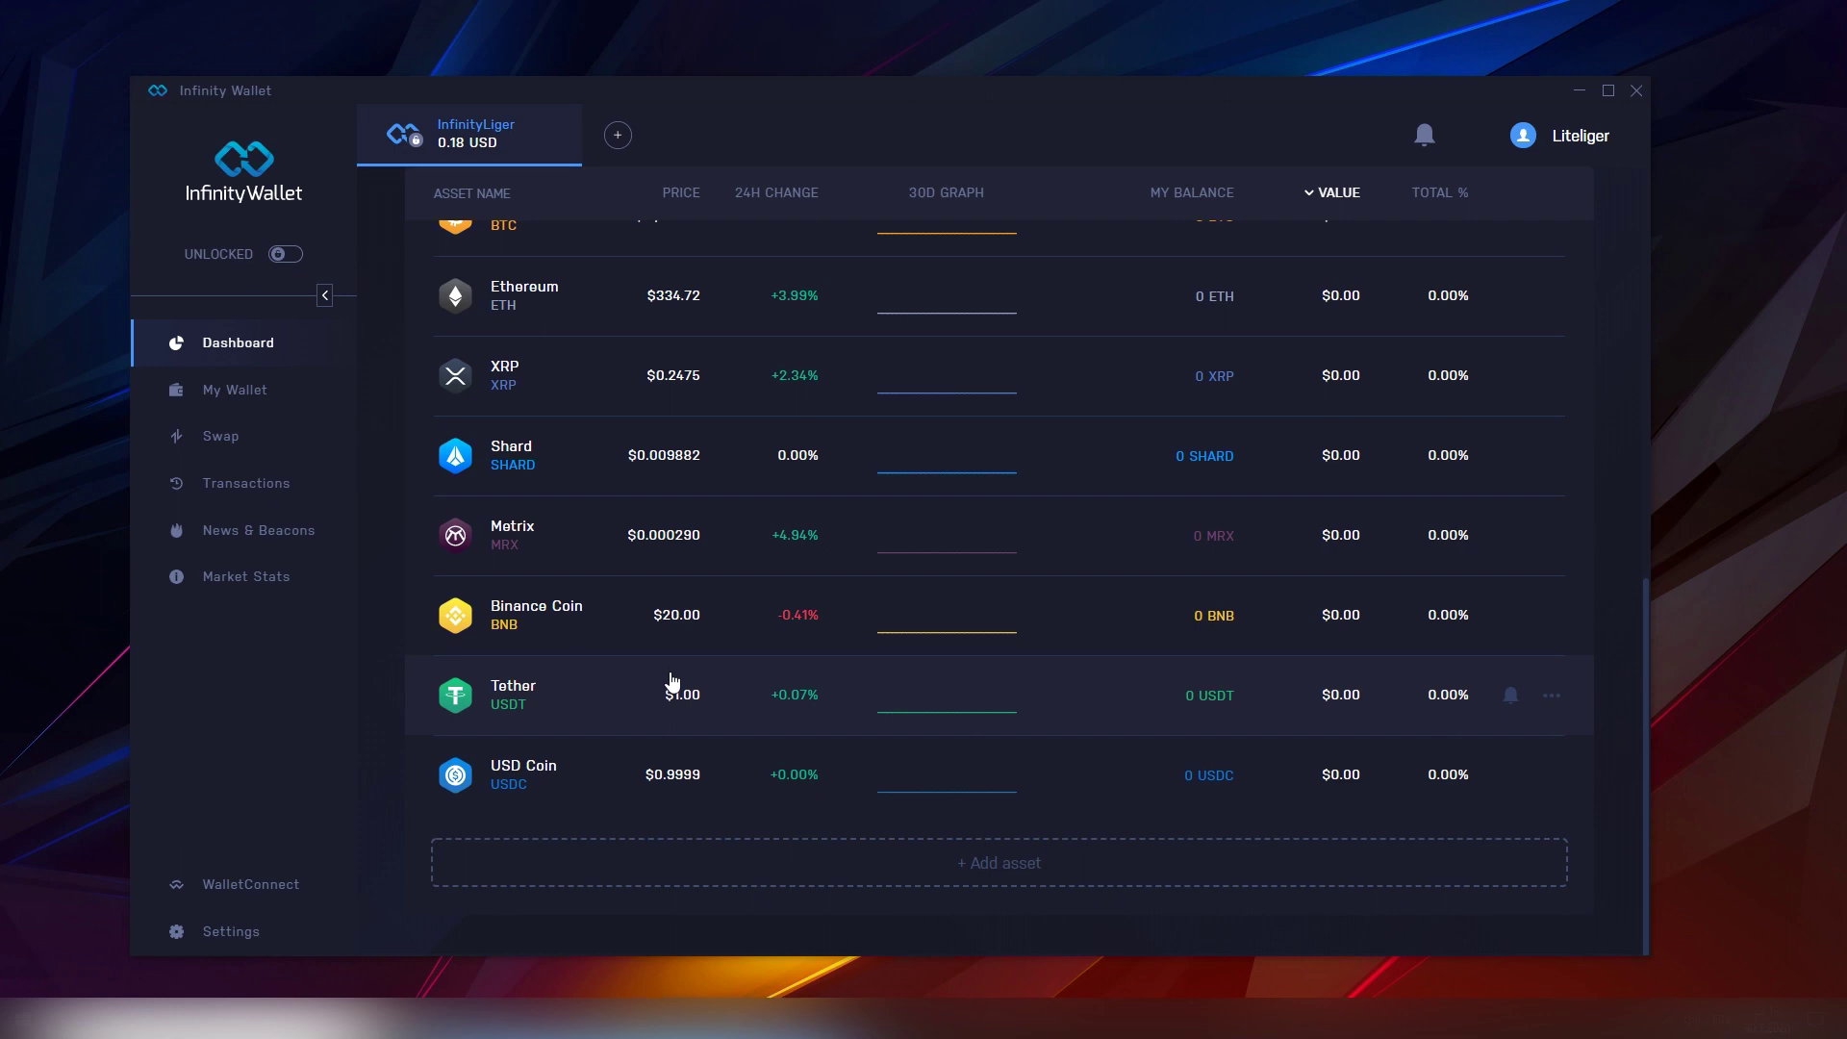
scroll(671, 681, "up", 10)
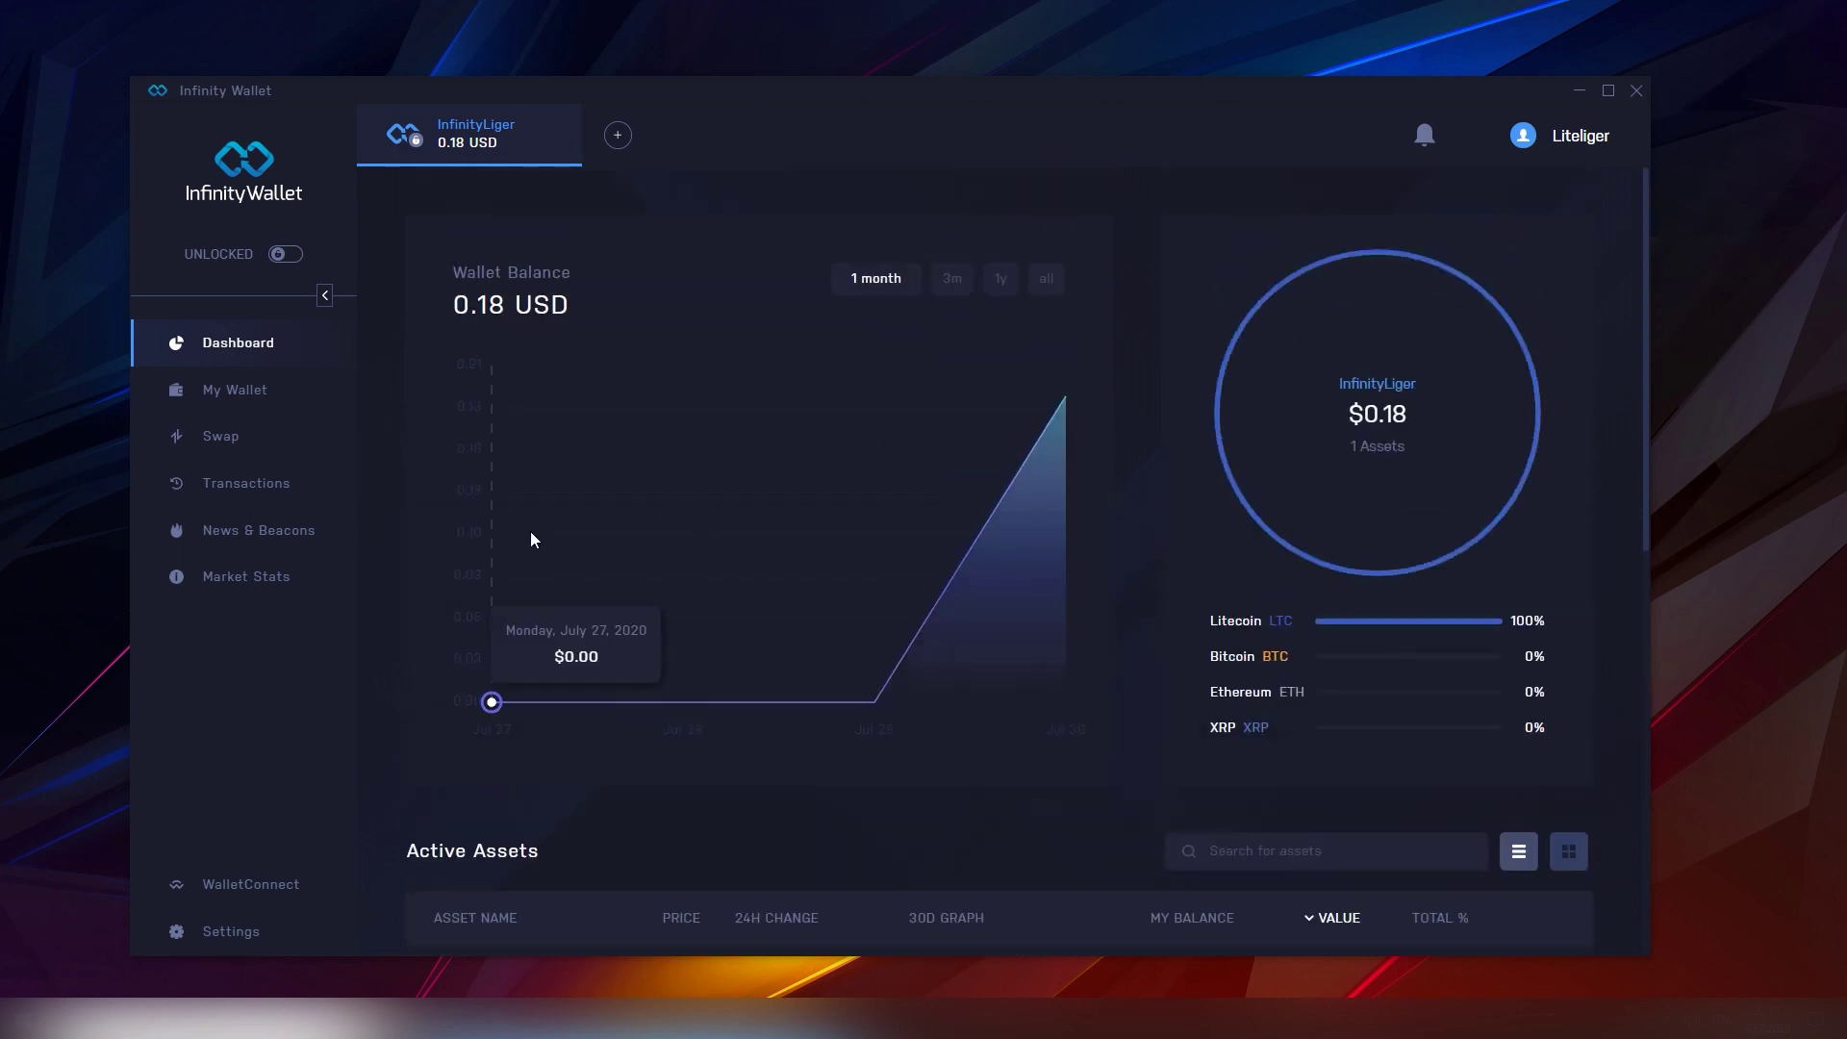
From My Wallet, select Litecoin and expand its July 30, 2020 receipt of 0.00330742 LTC
left_click(258, 388)
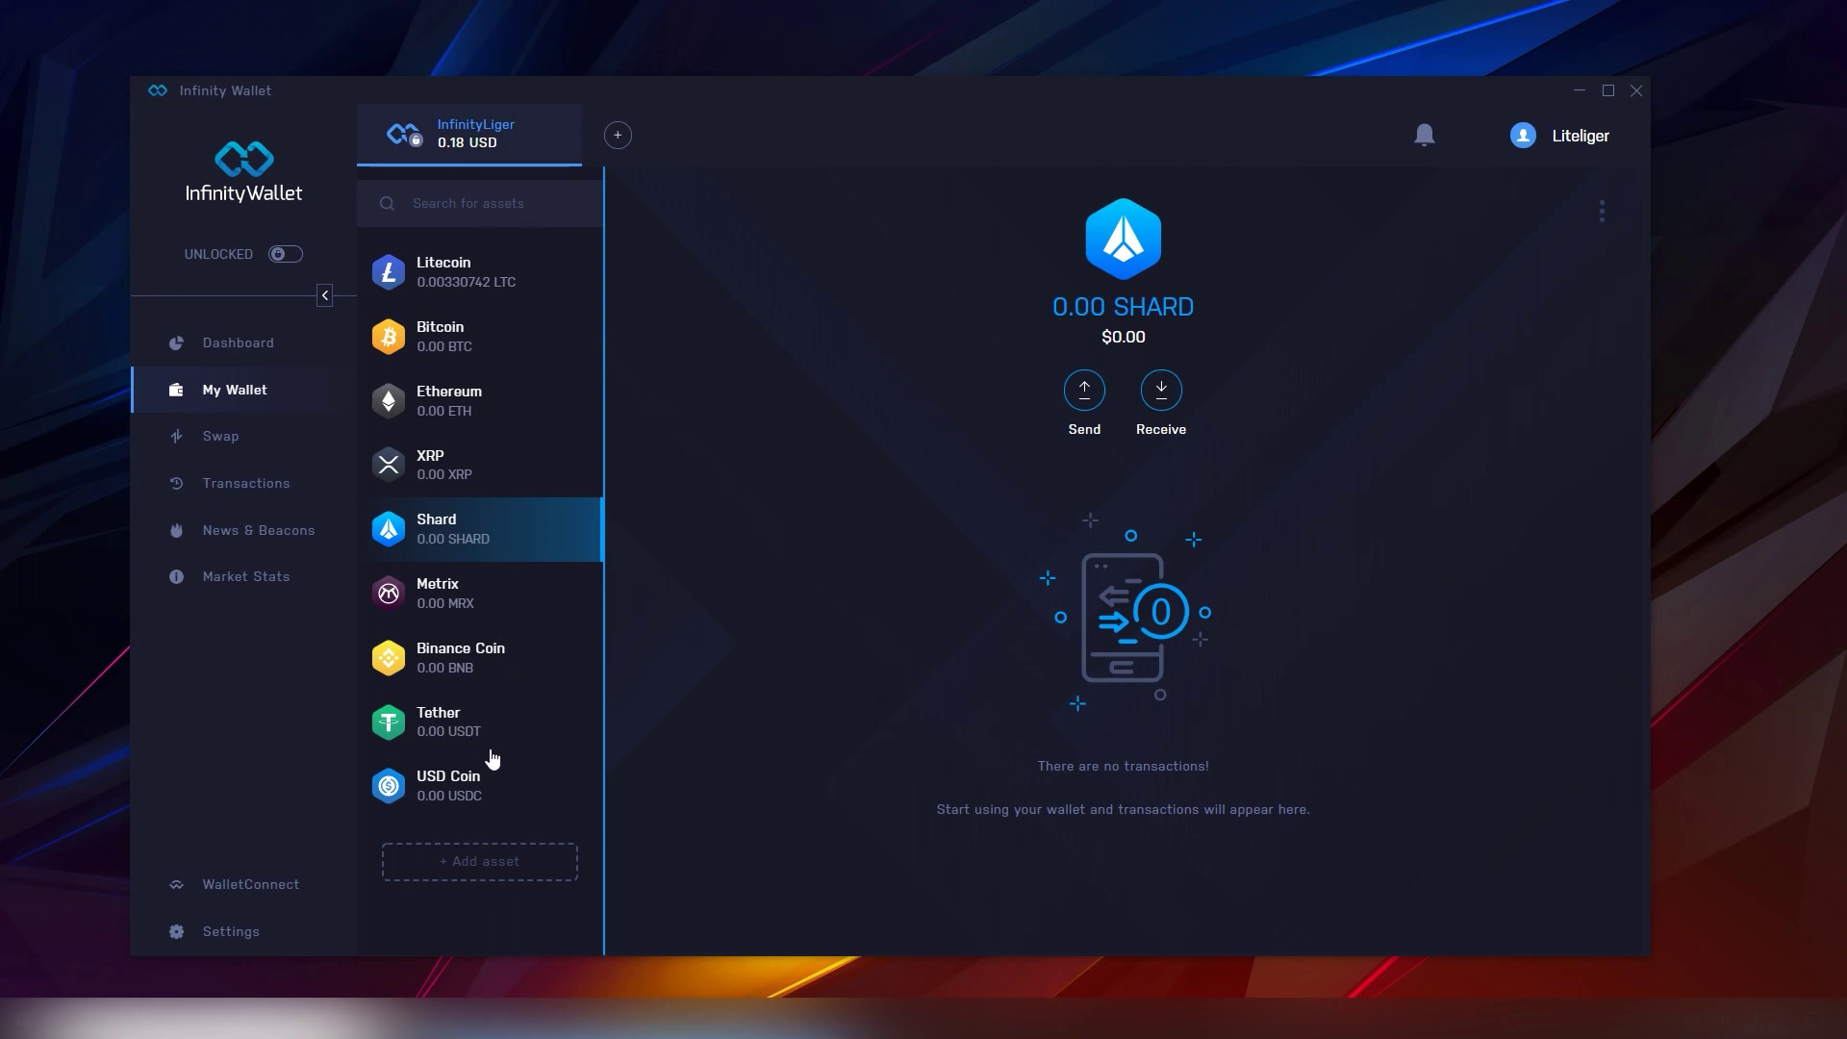
left_click(514, 290)
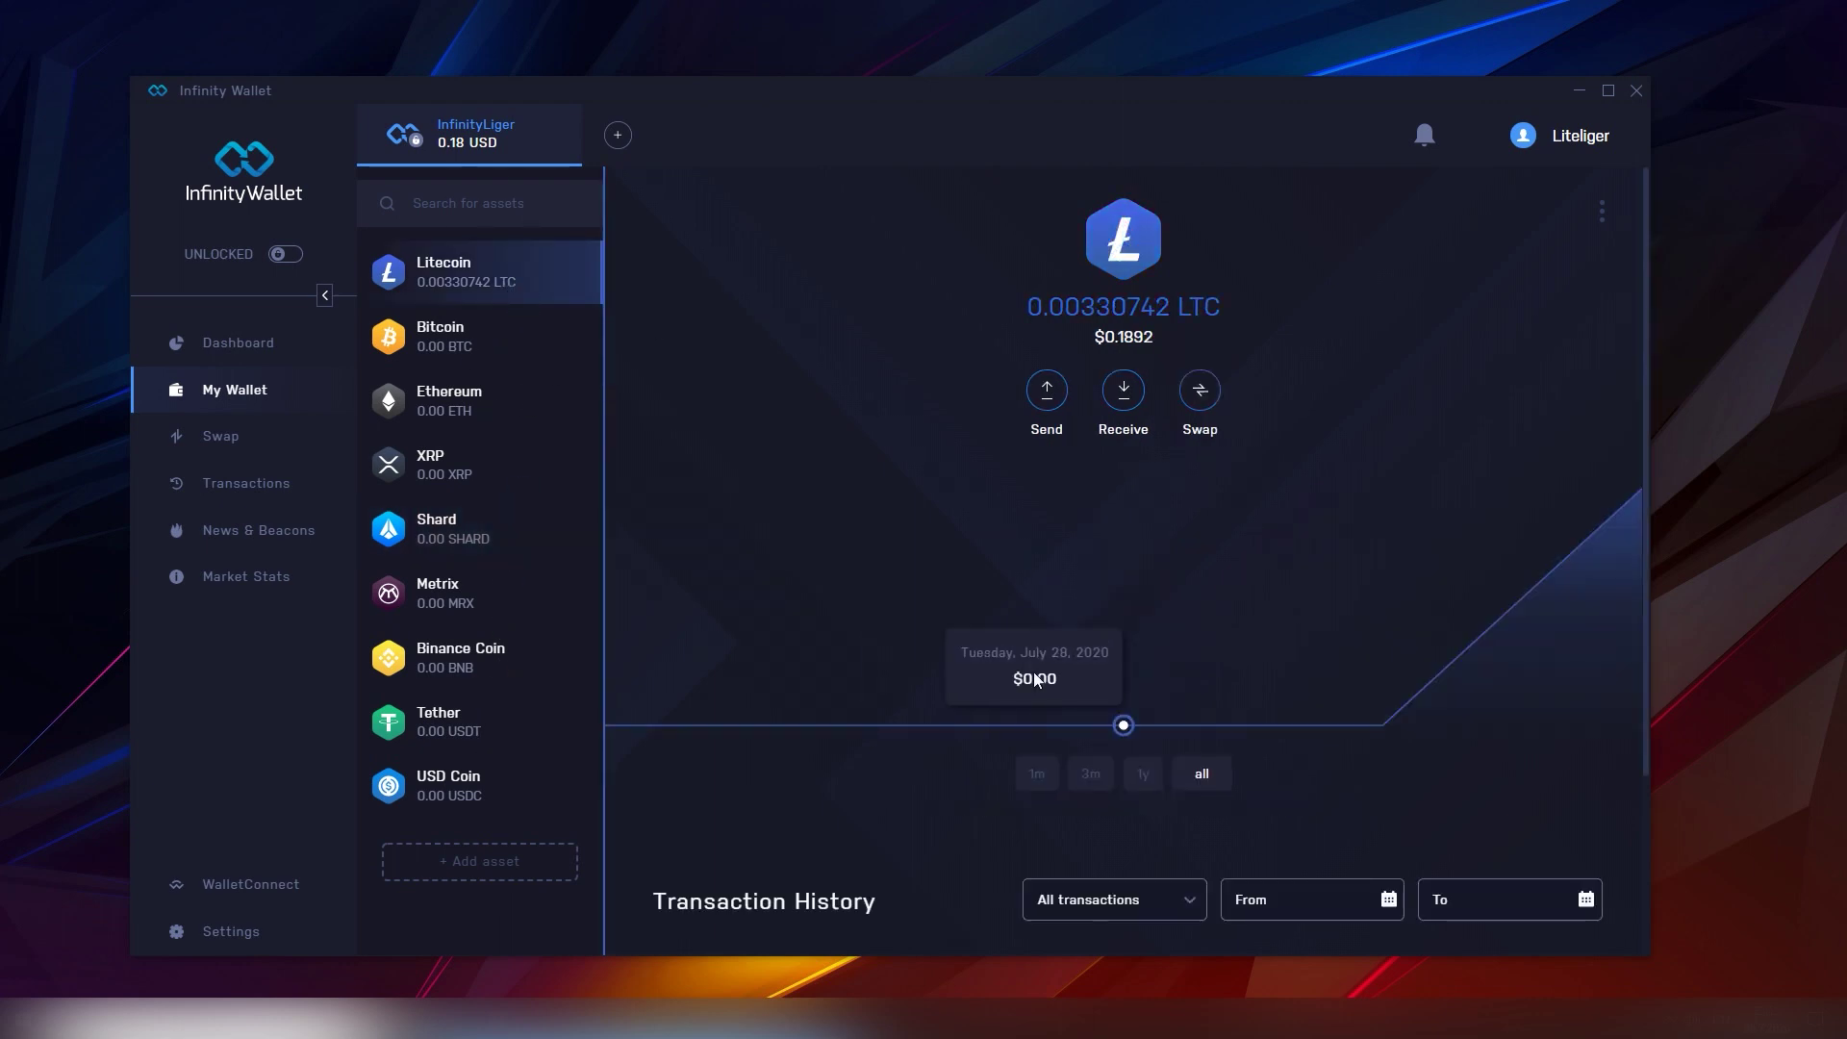
scroll(1033, 673, "down", 2)
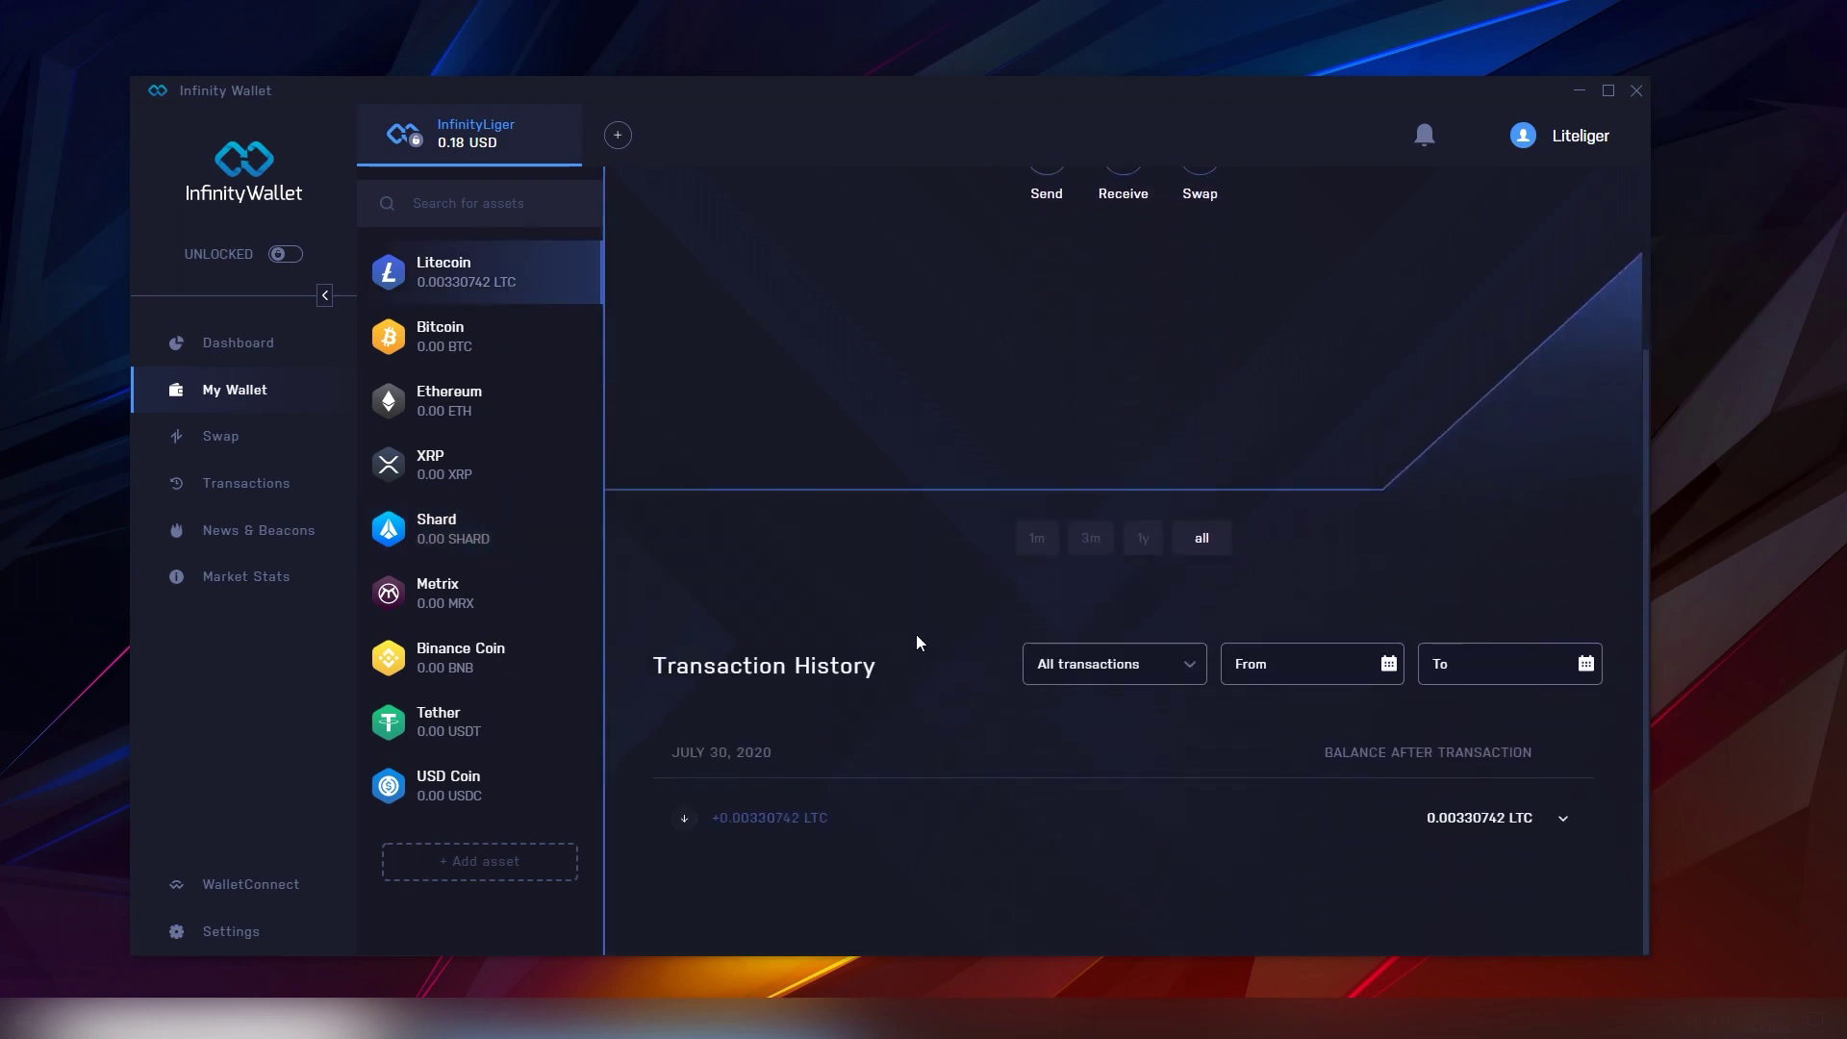
left_click(1026, 815)
scroll(985, 697, "down", 1)
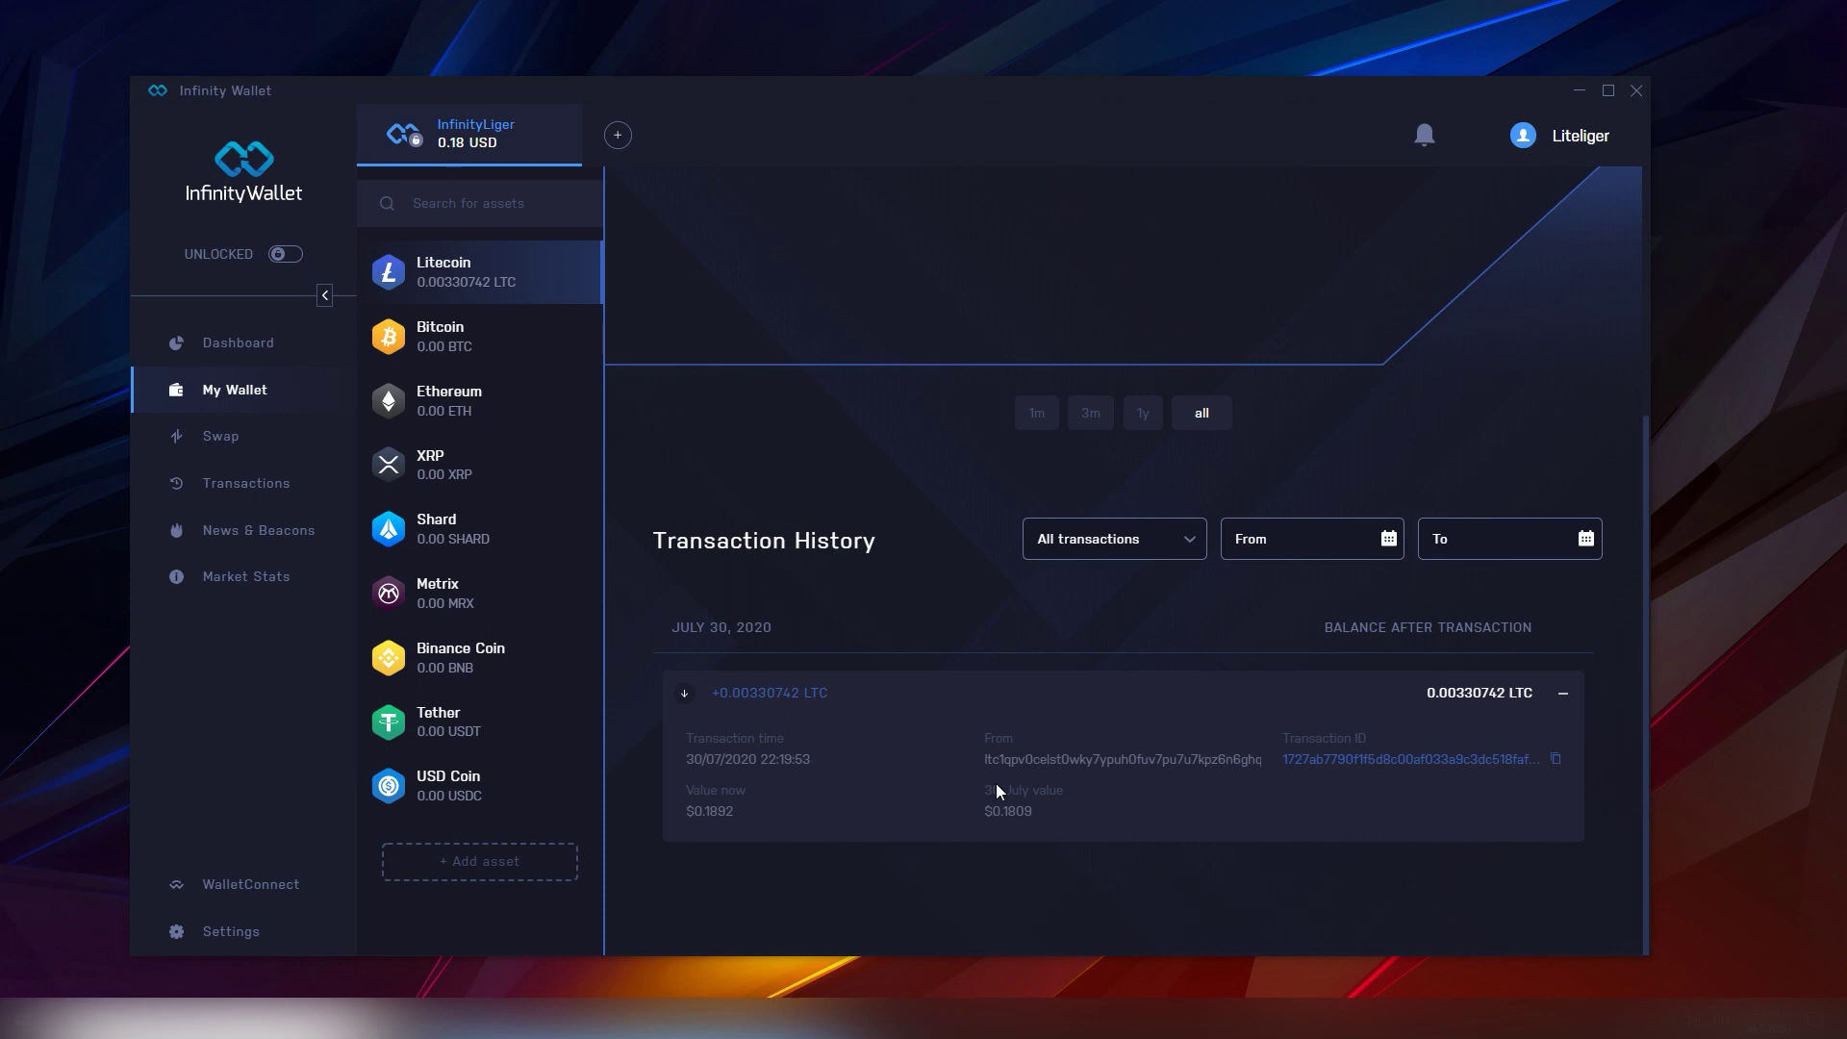
Inspect the transaction type filter and From date picker in Litecoin's history without changing them
left_click(1132, 555)
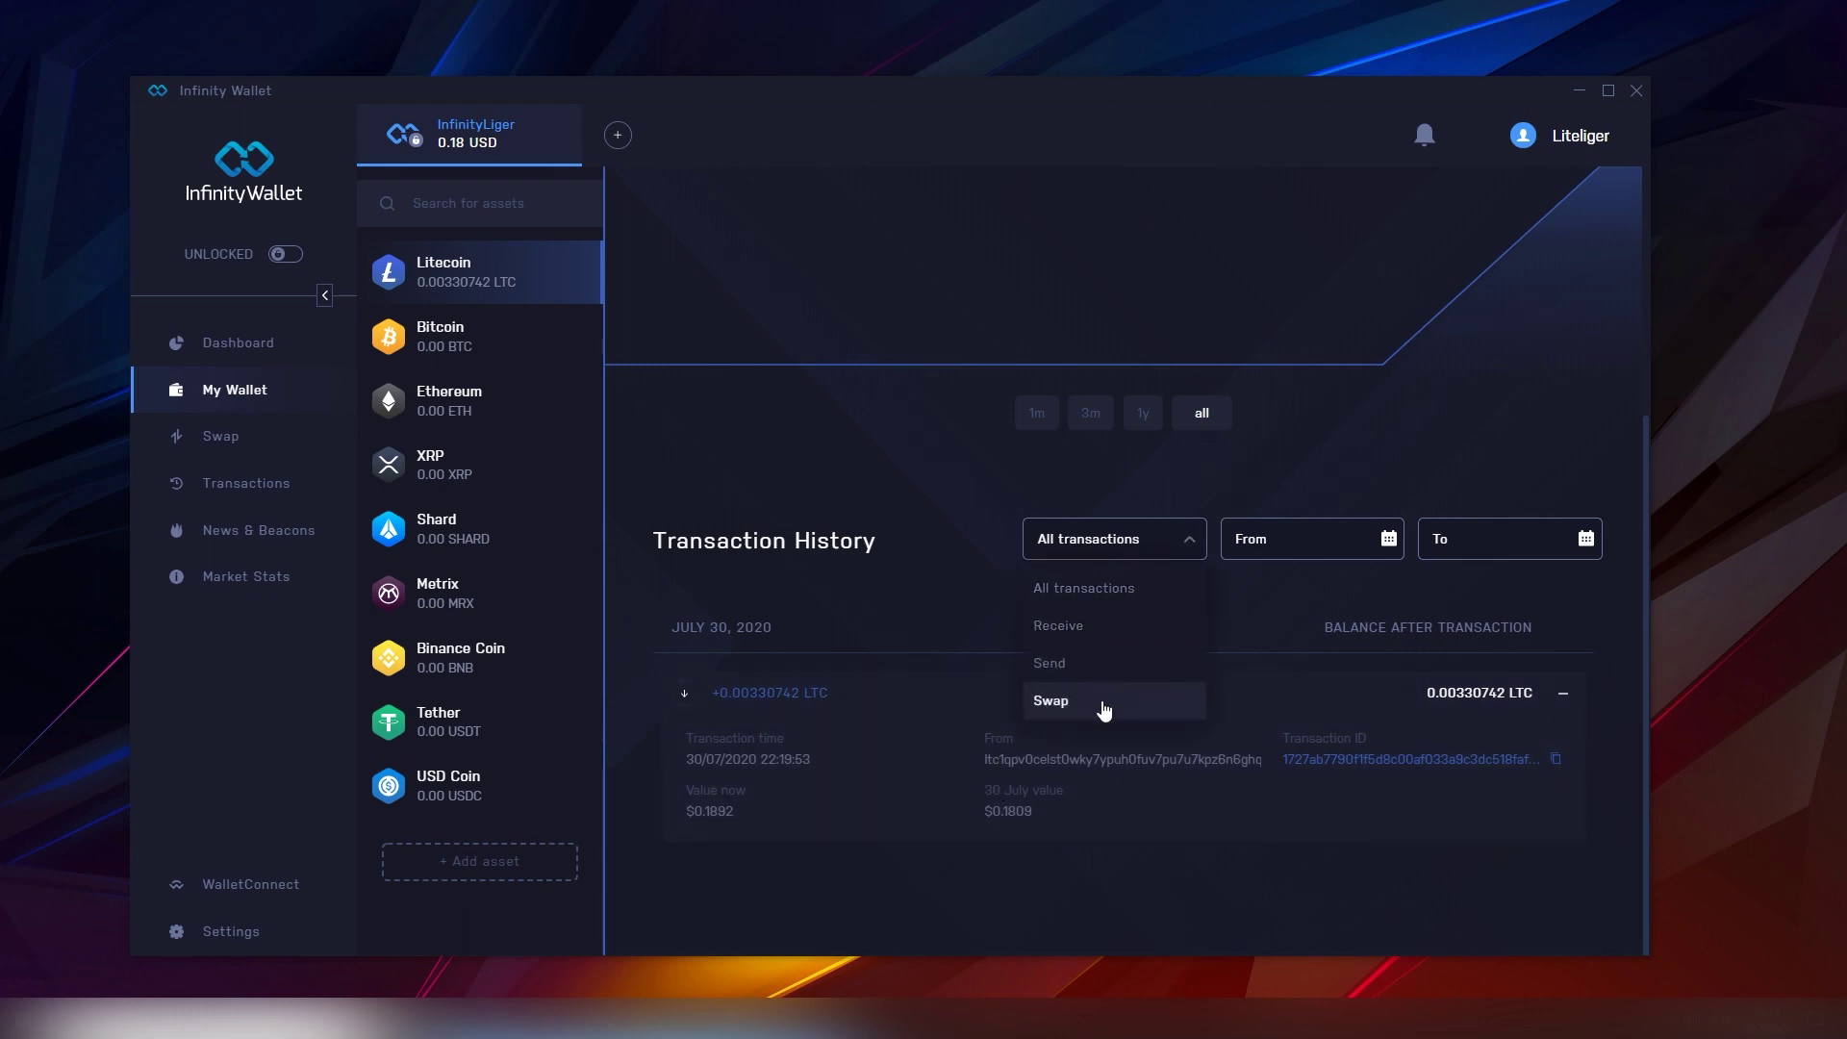
left_click(1298, 544)
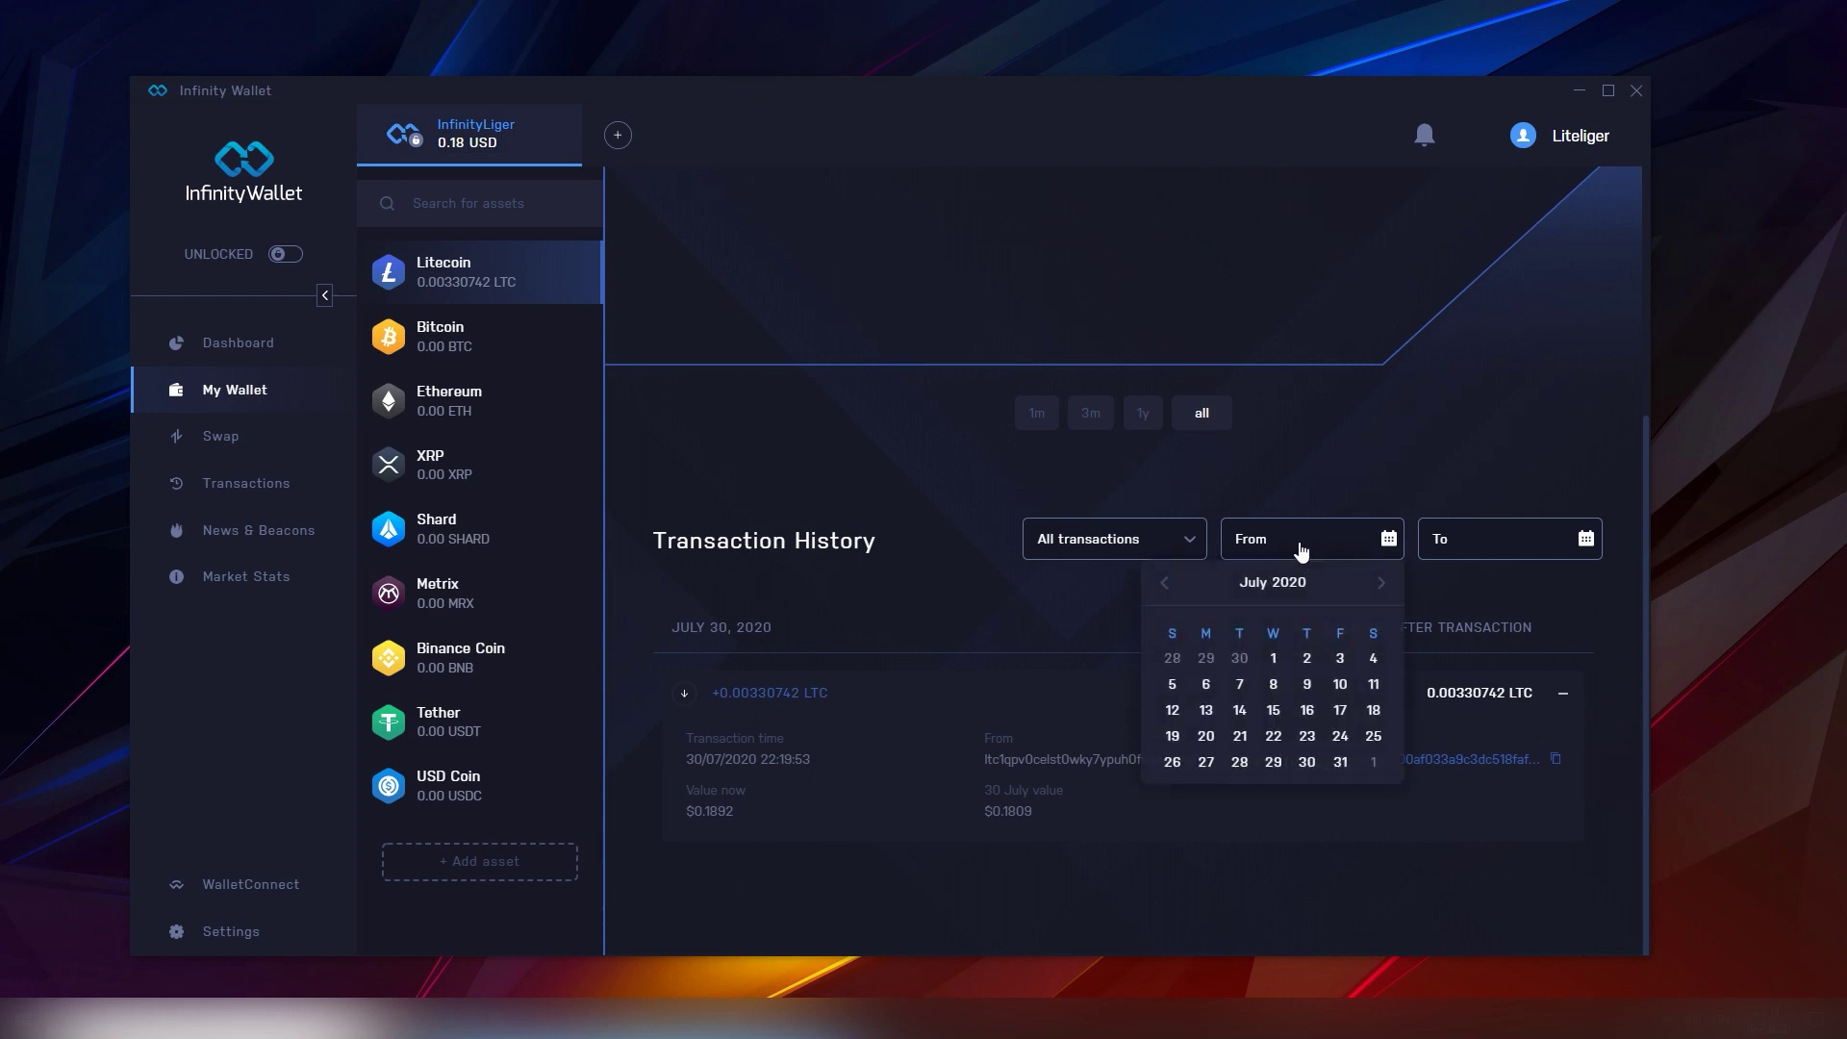
left_click(1301, 541)
Switch Litecoin's balance chart range from 1m through 3m to 1y
scroll(1151, 452, "up", 3)
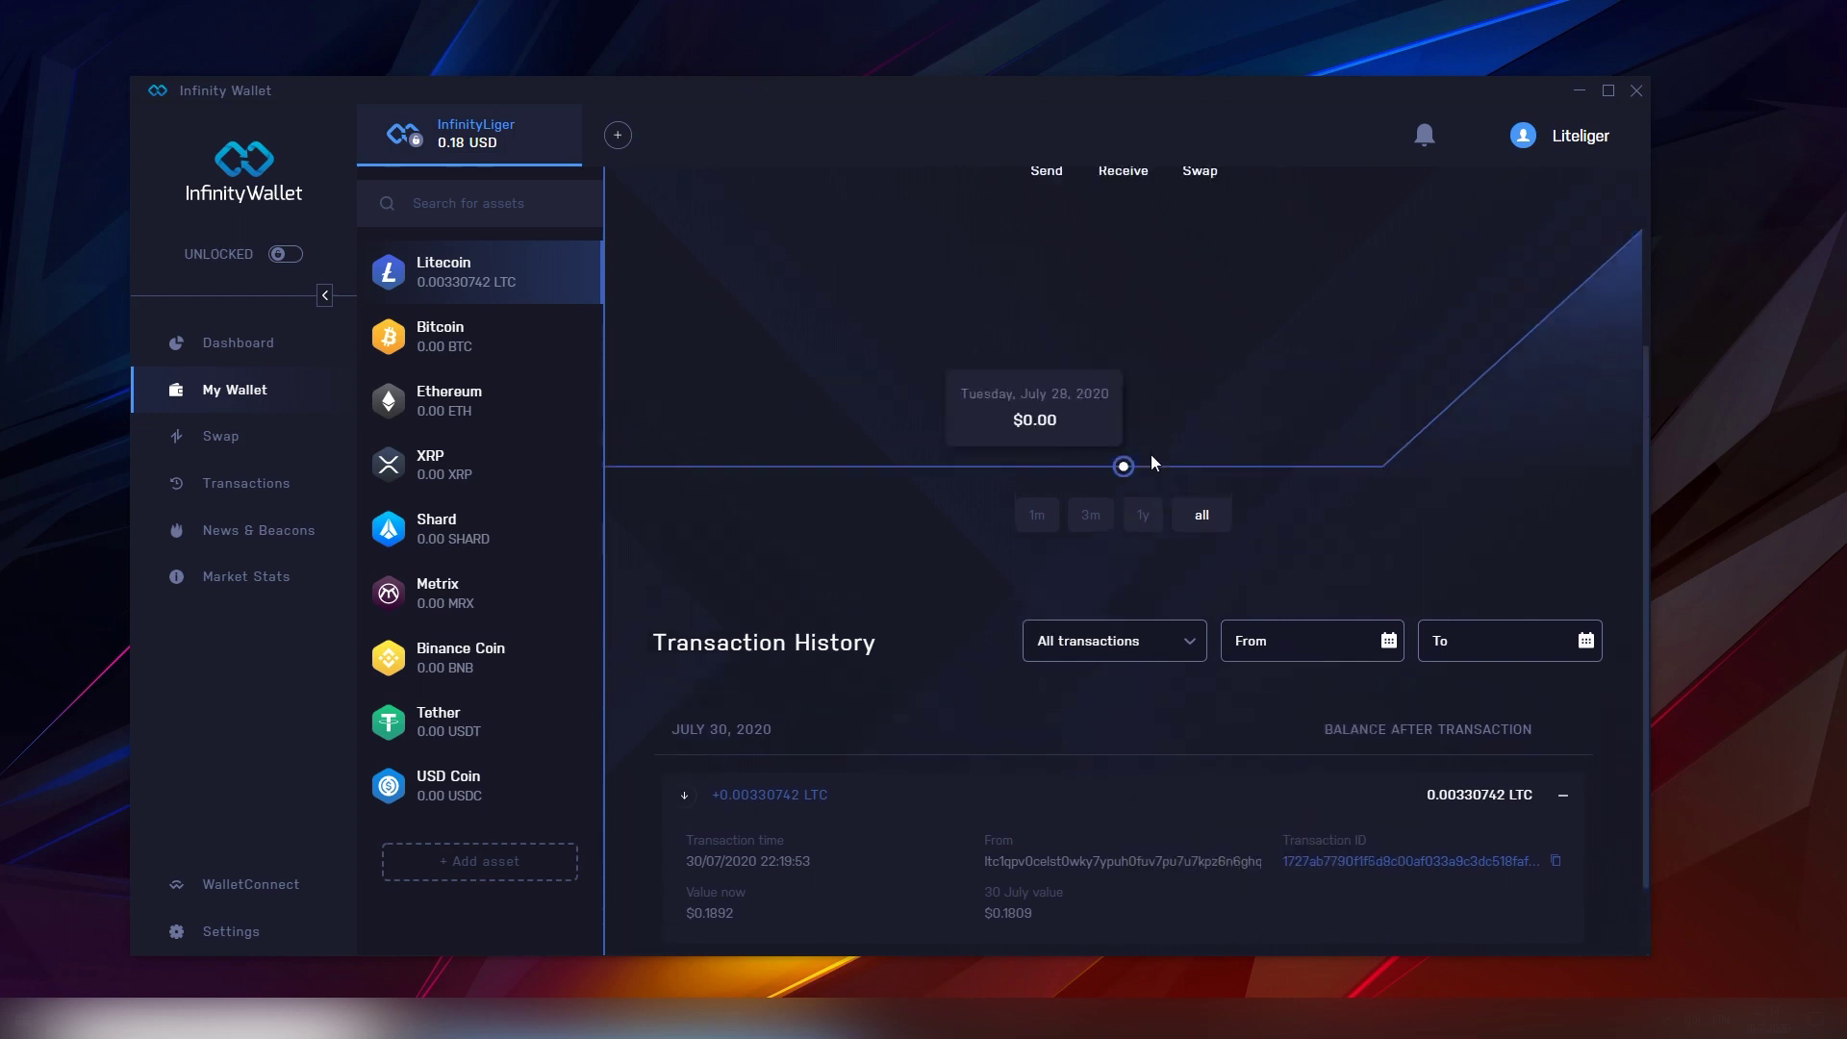
scroll(1134, 591, "up", 1)
left_click(1055, 701)
left_click(1125, 775)
left_click(1179, 777)
left_click(1060, 401)
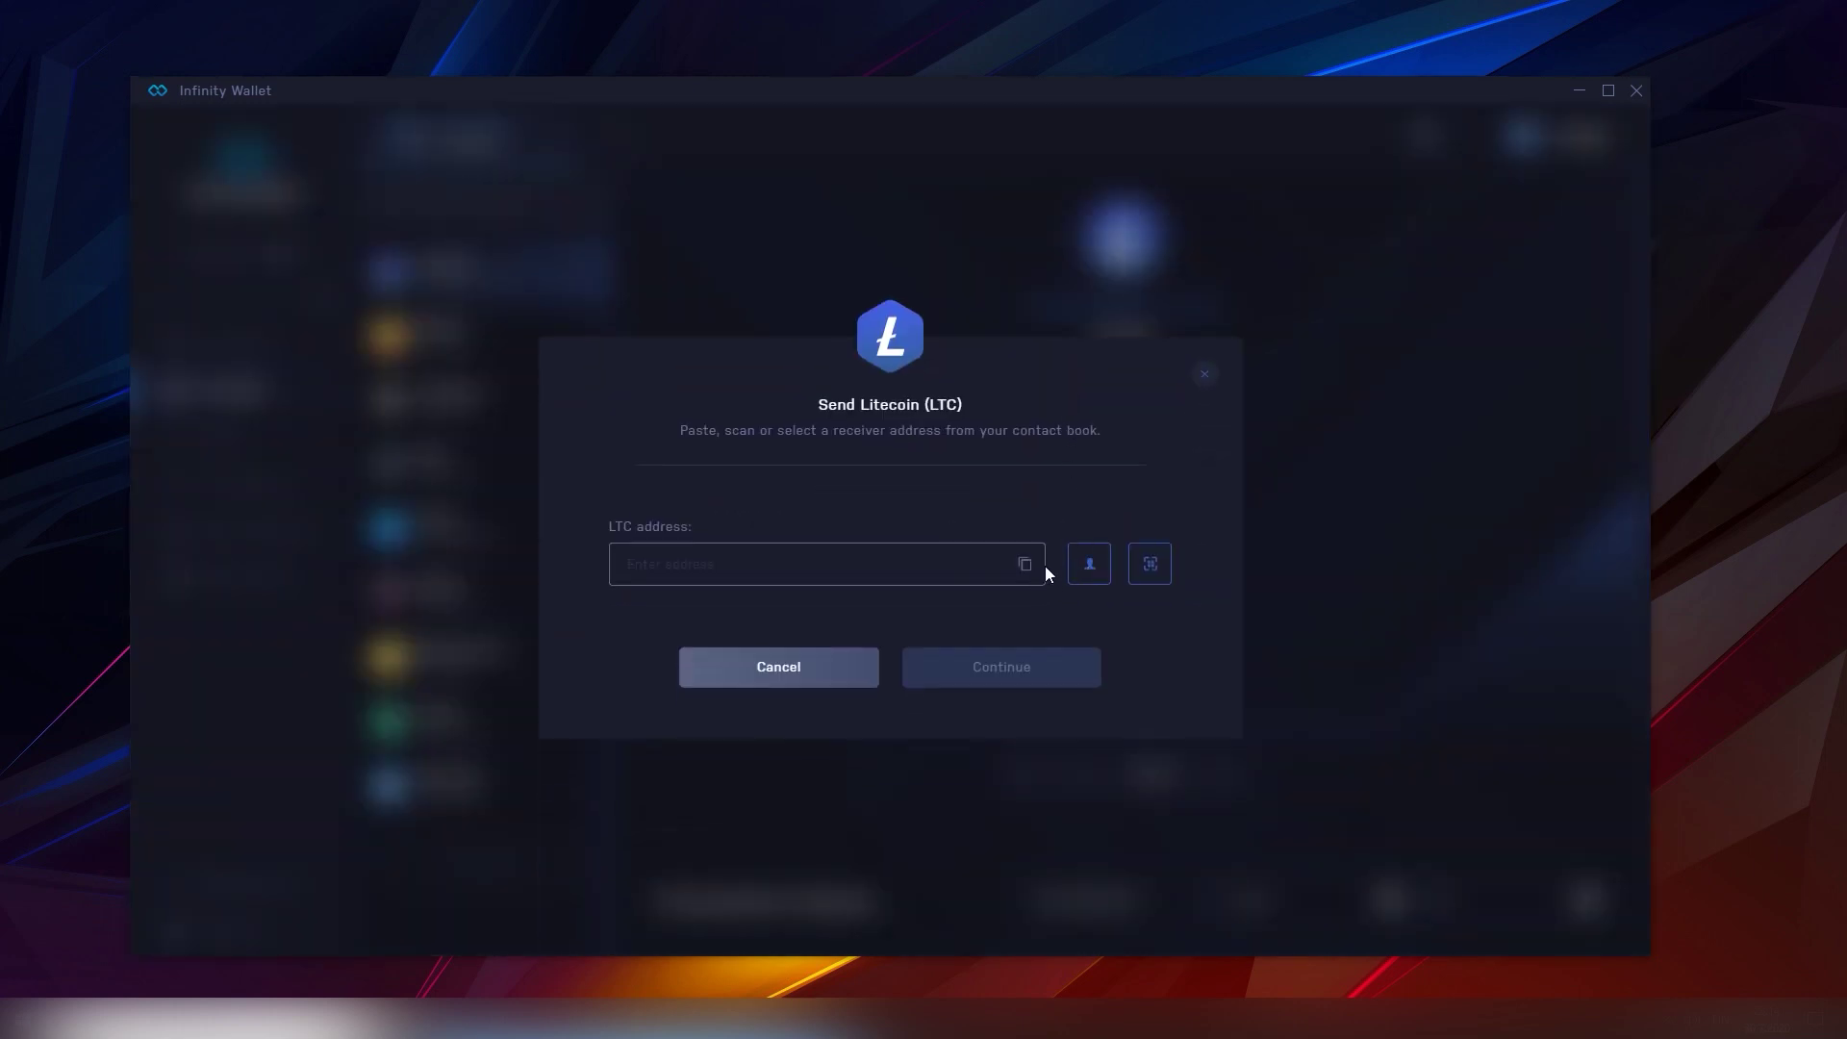
left_click(1087, 566)
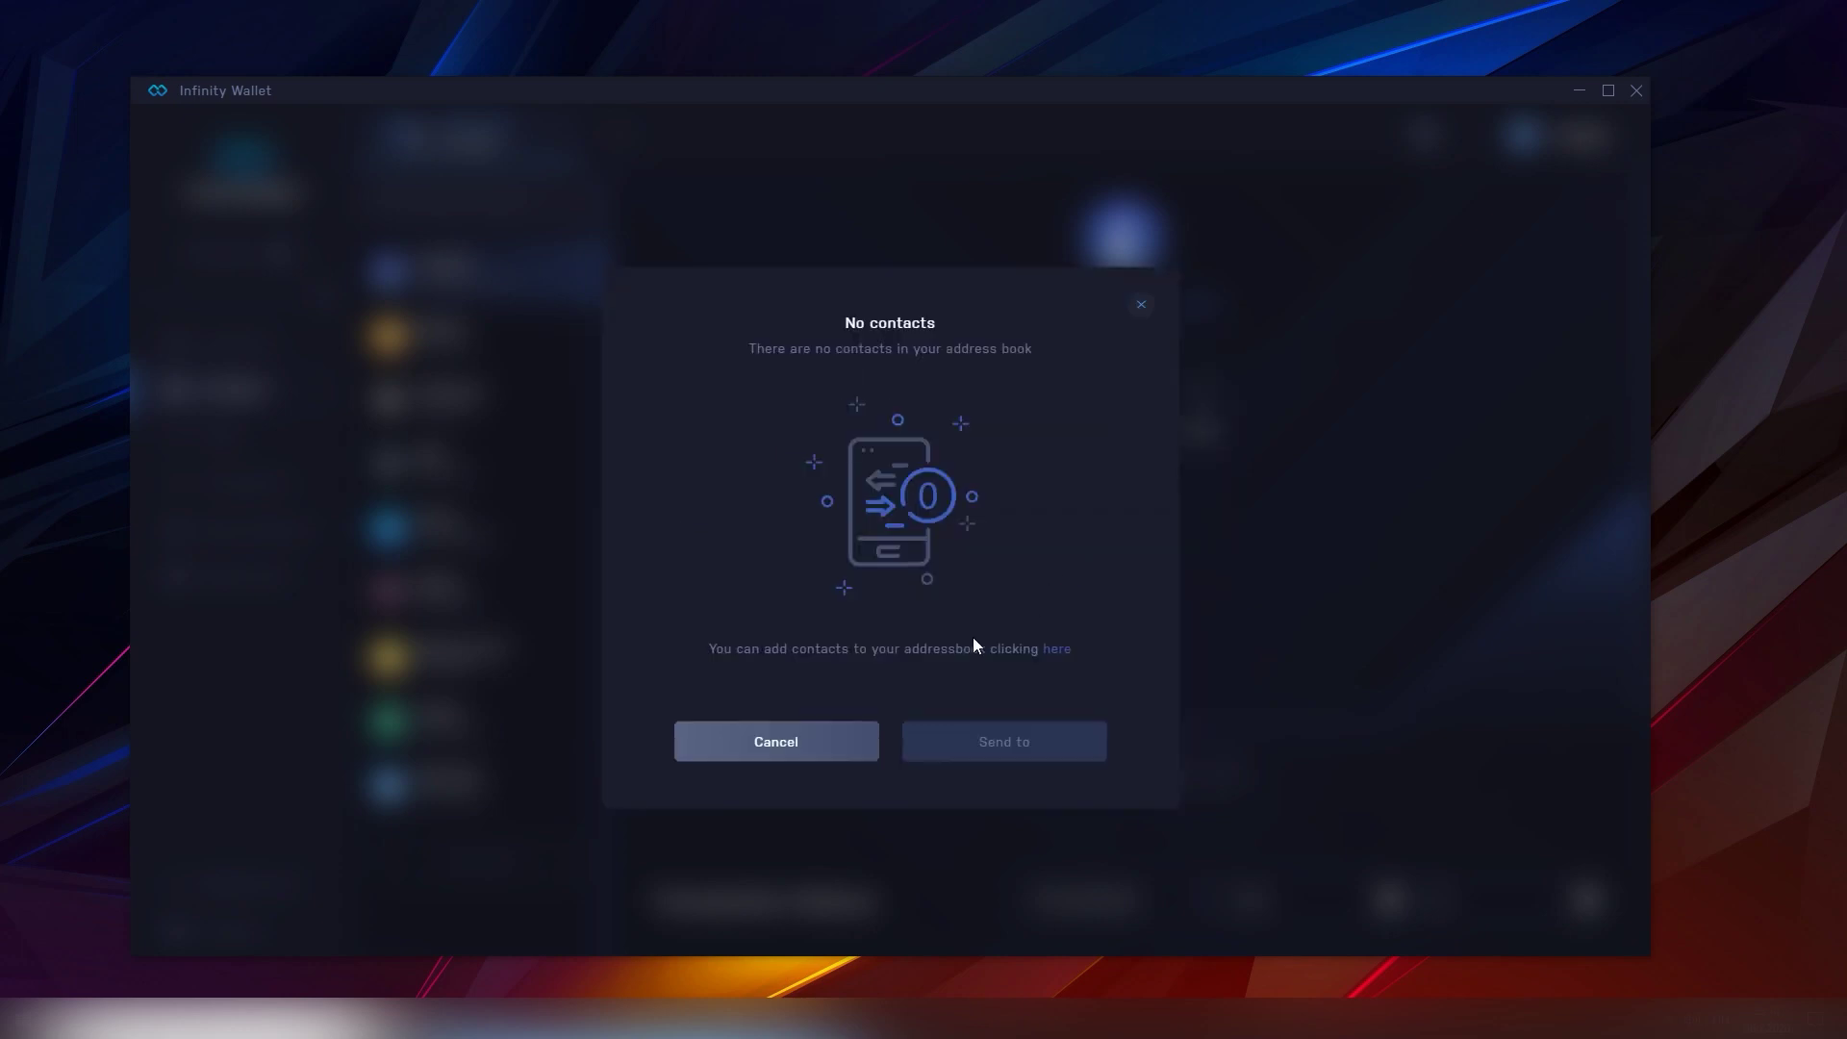
left_click(1053, 652)
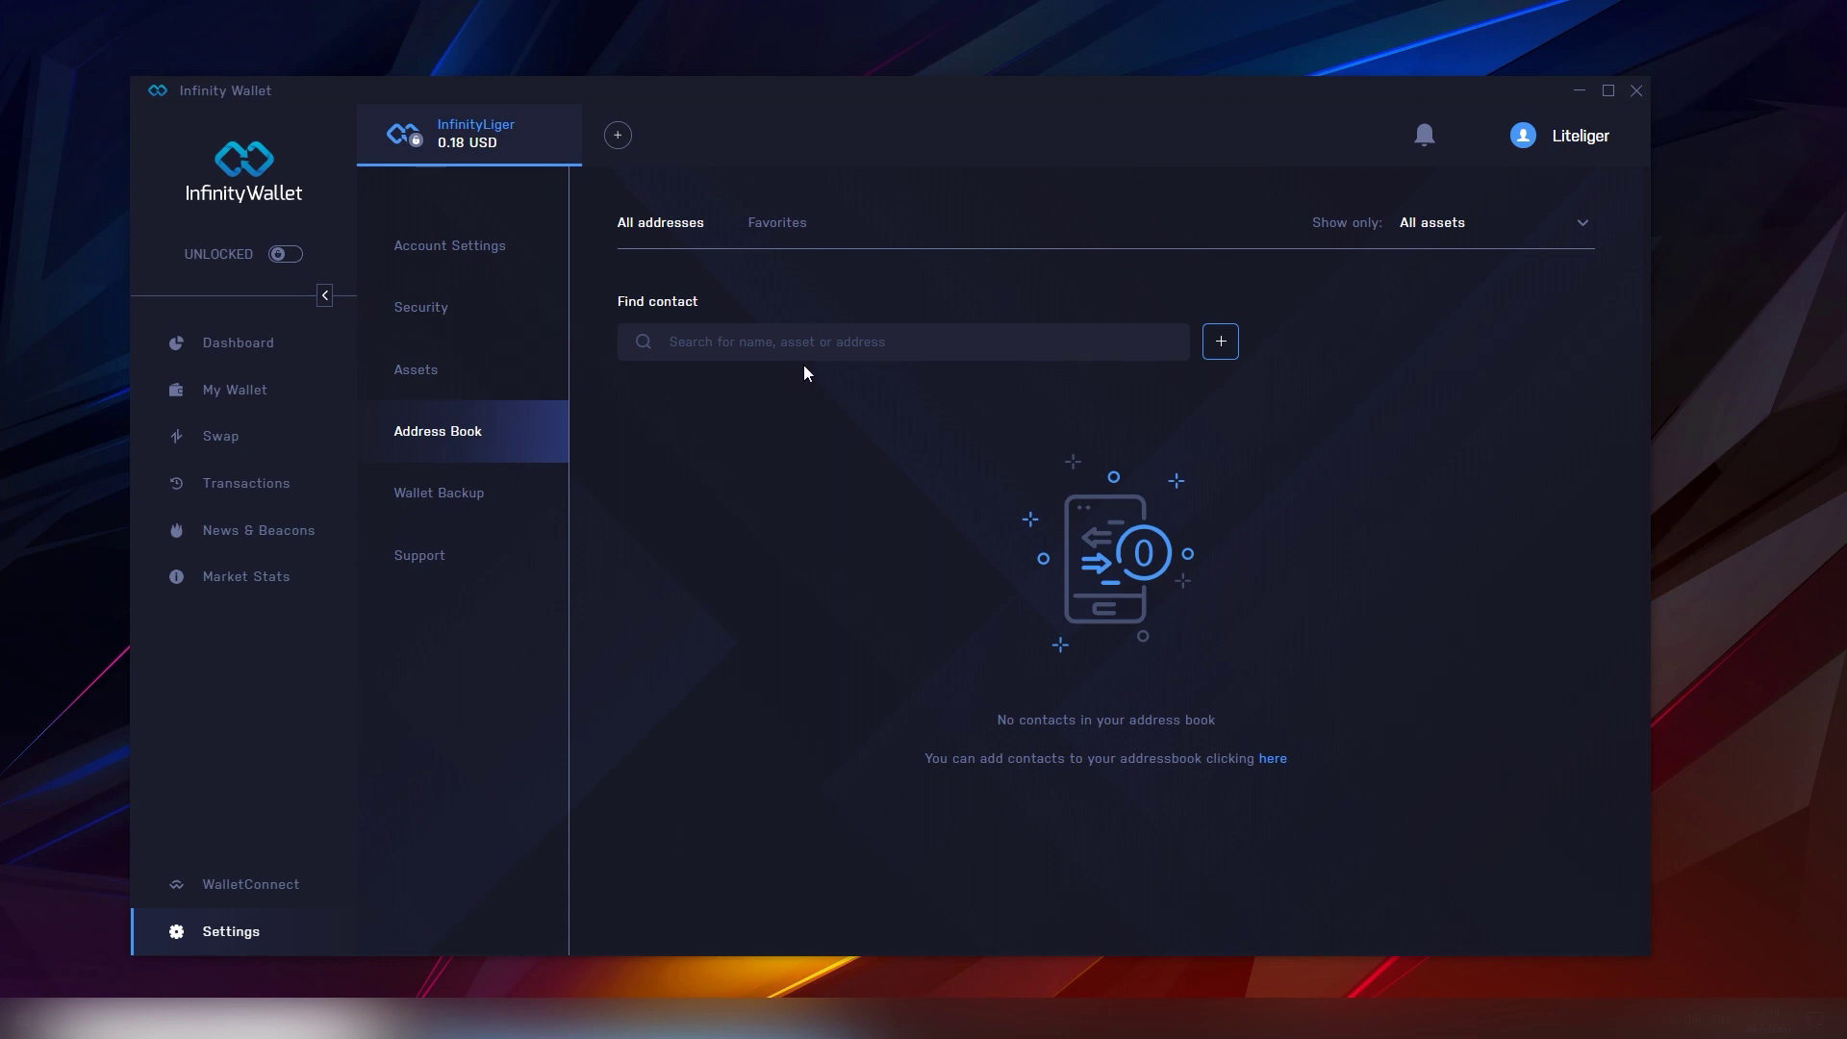
left_click(234, 392)
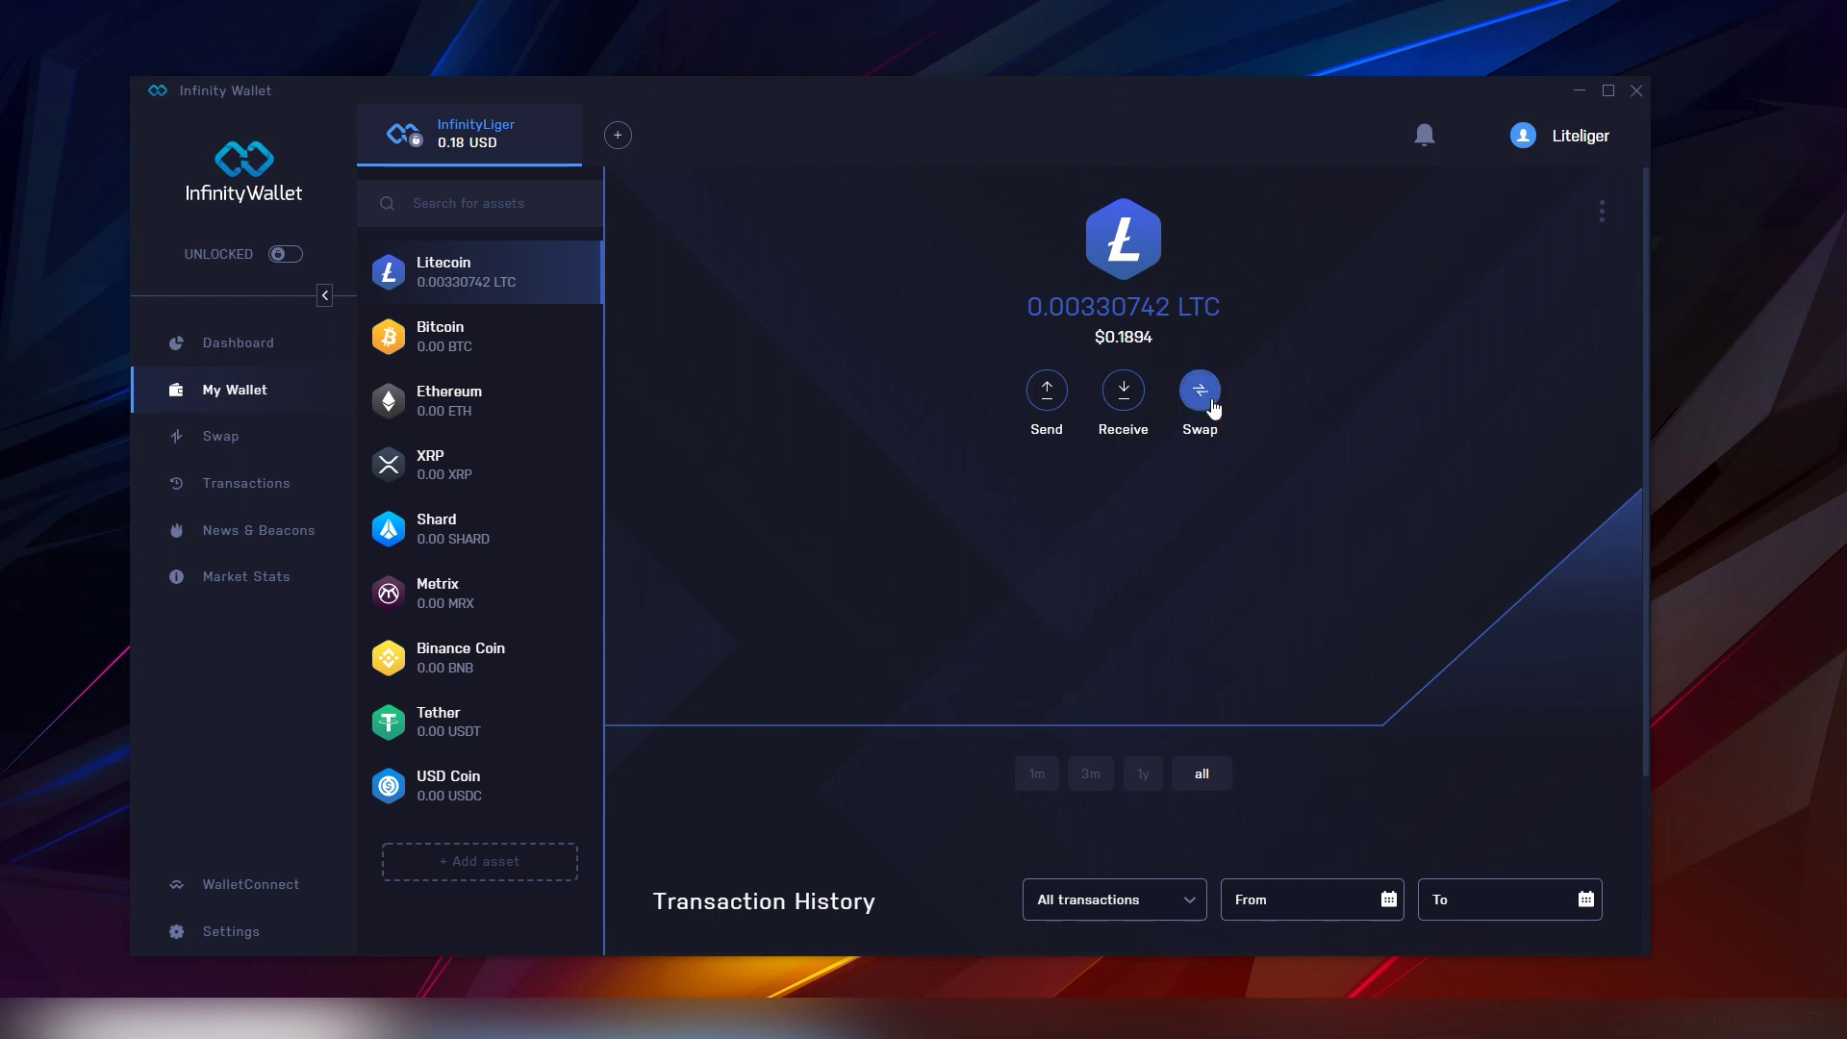
From the Bitcoin wallet, browse + Add asset's Chain, Stablecoin and ETH Token filters, ending on Stablecoin
left_click(524, 358)
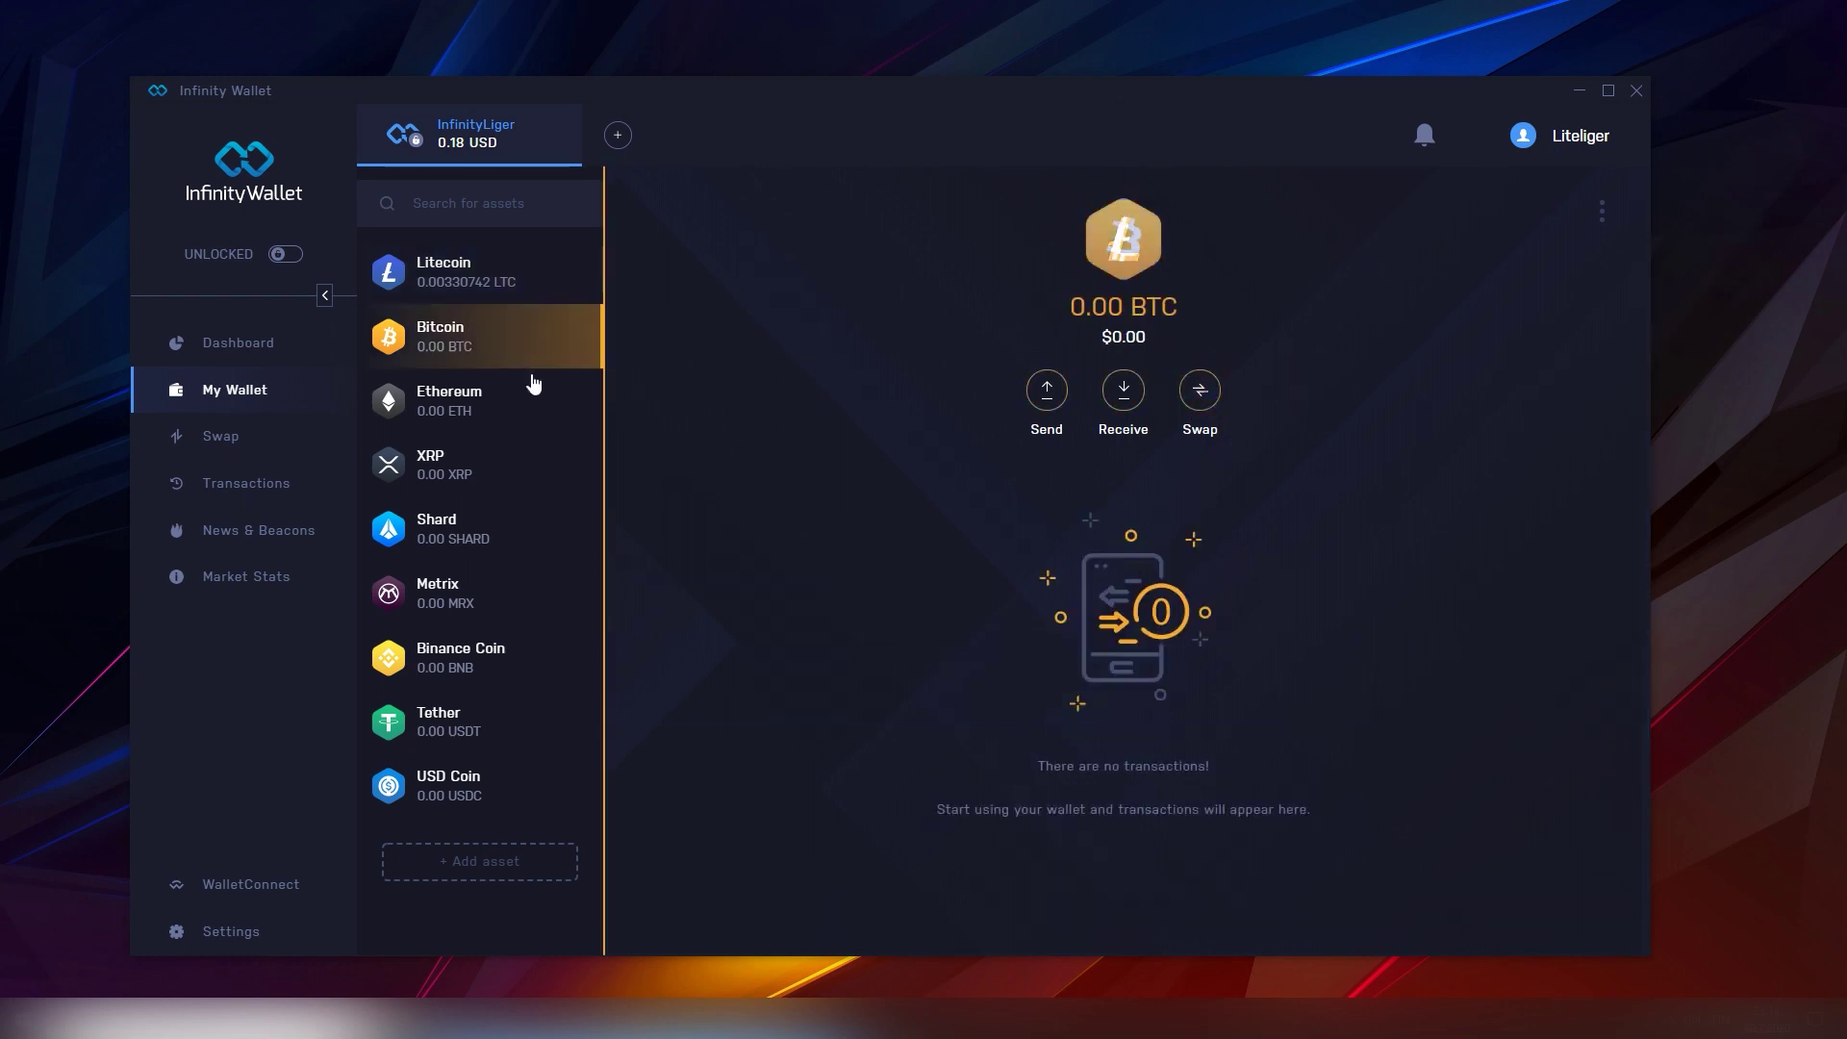
left_click(508, 859)
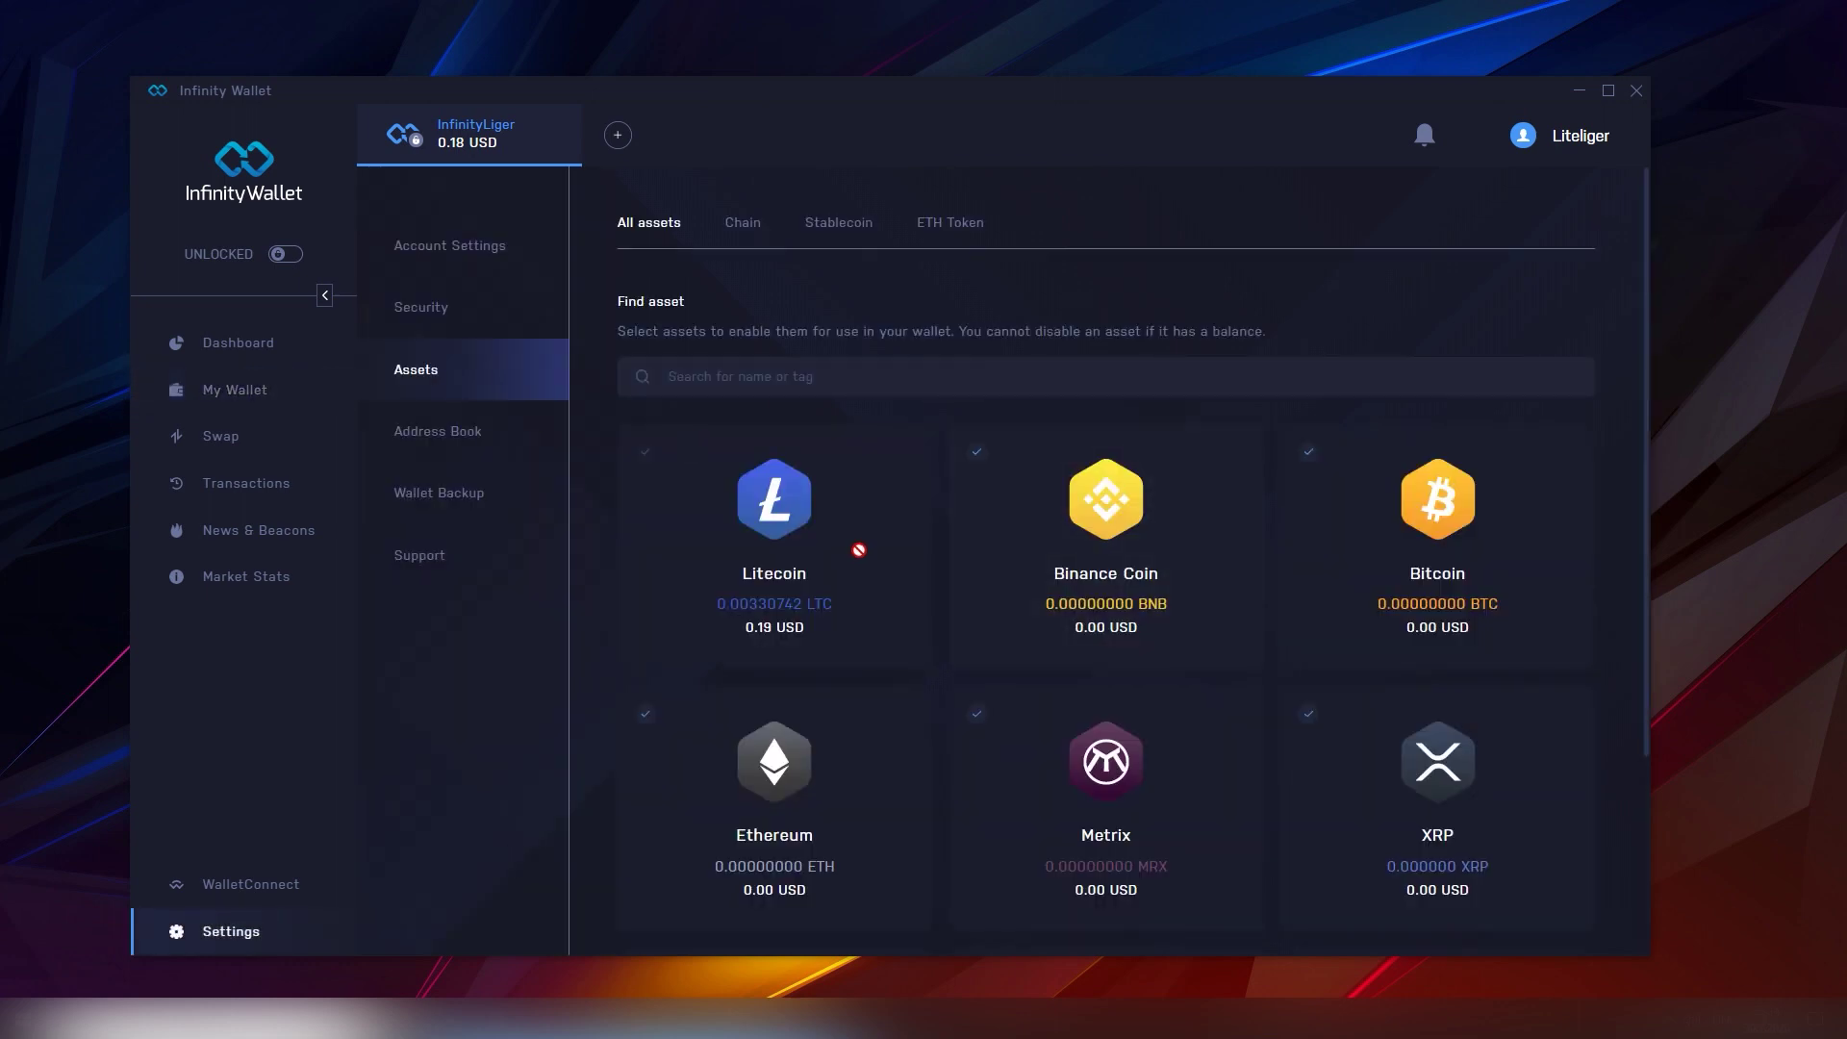
left_click(750, 230)
scroll(944, 504, "down", 3)
scroll(945, 506, "up", 3)
left_click(832, 221)
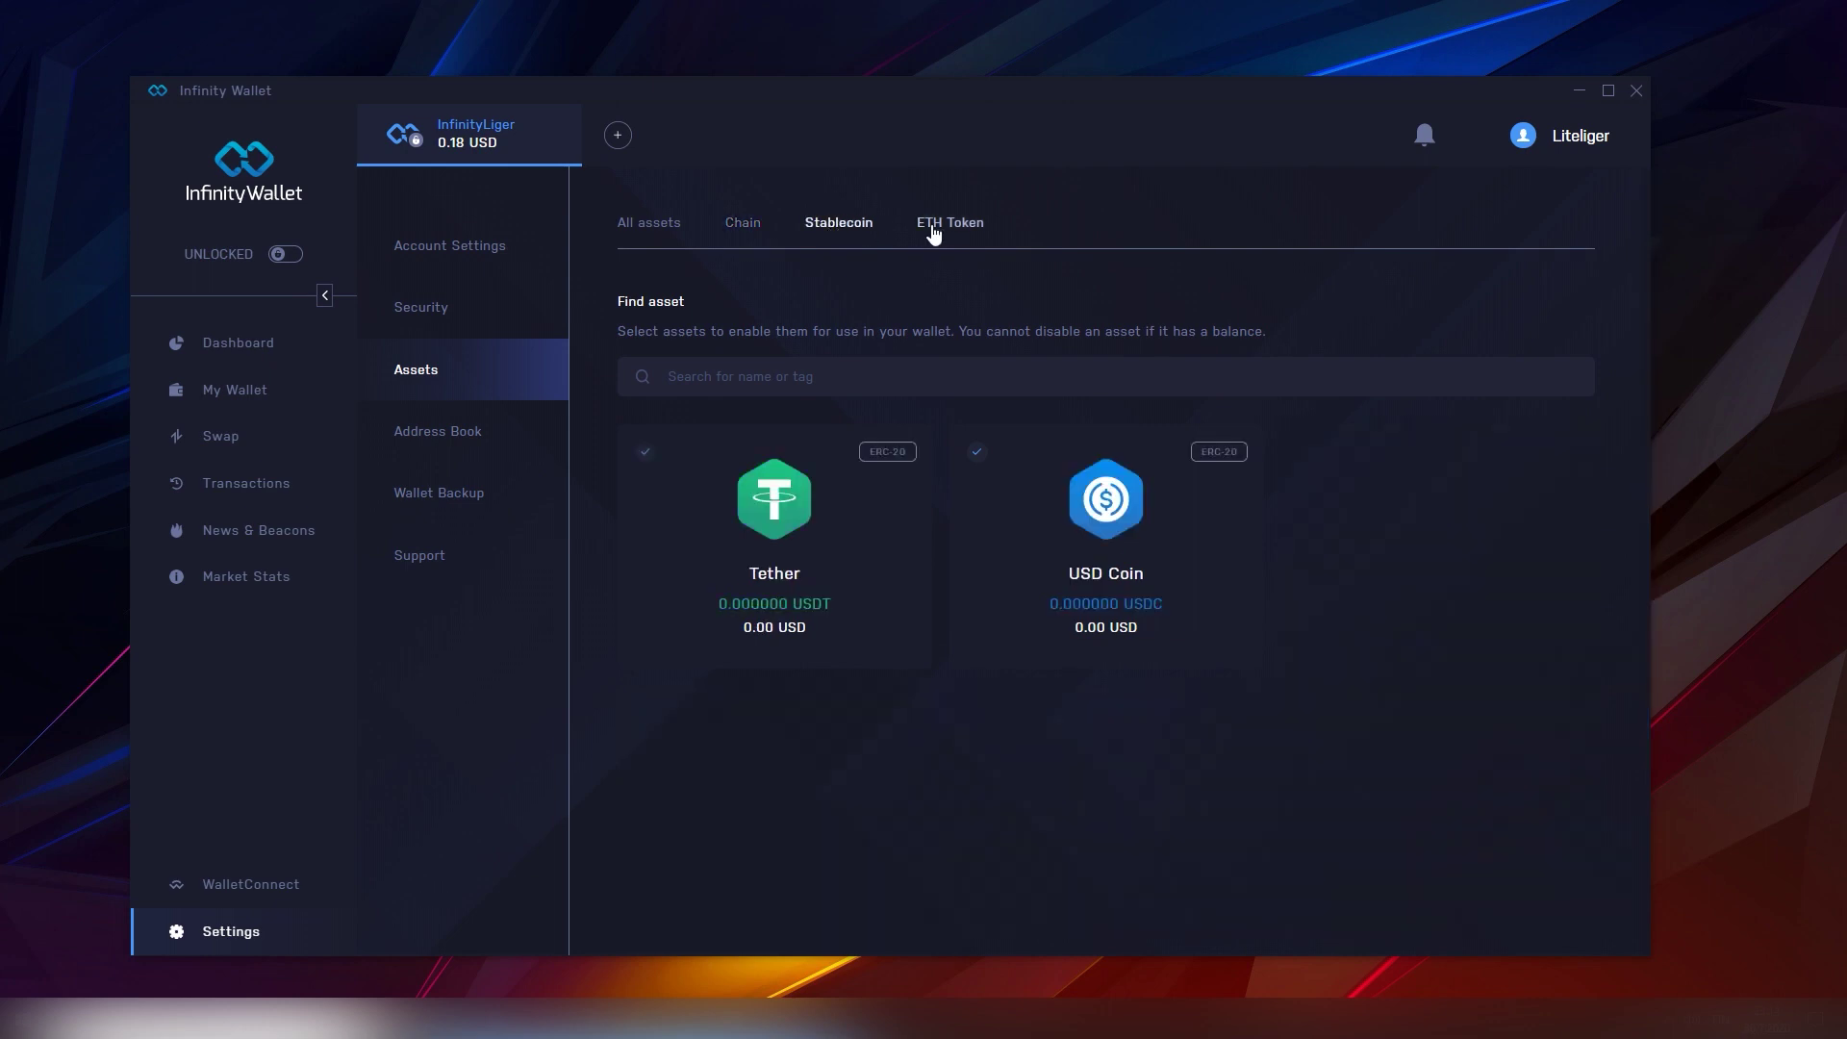
left_click(947, 227)
left_click(816, 236)
Return to the Dashboard and use the + beside the wallet tab to add a wallet
left_click(236, 345)
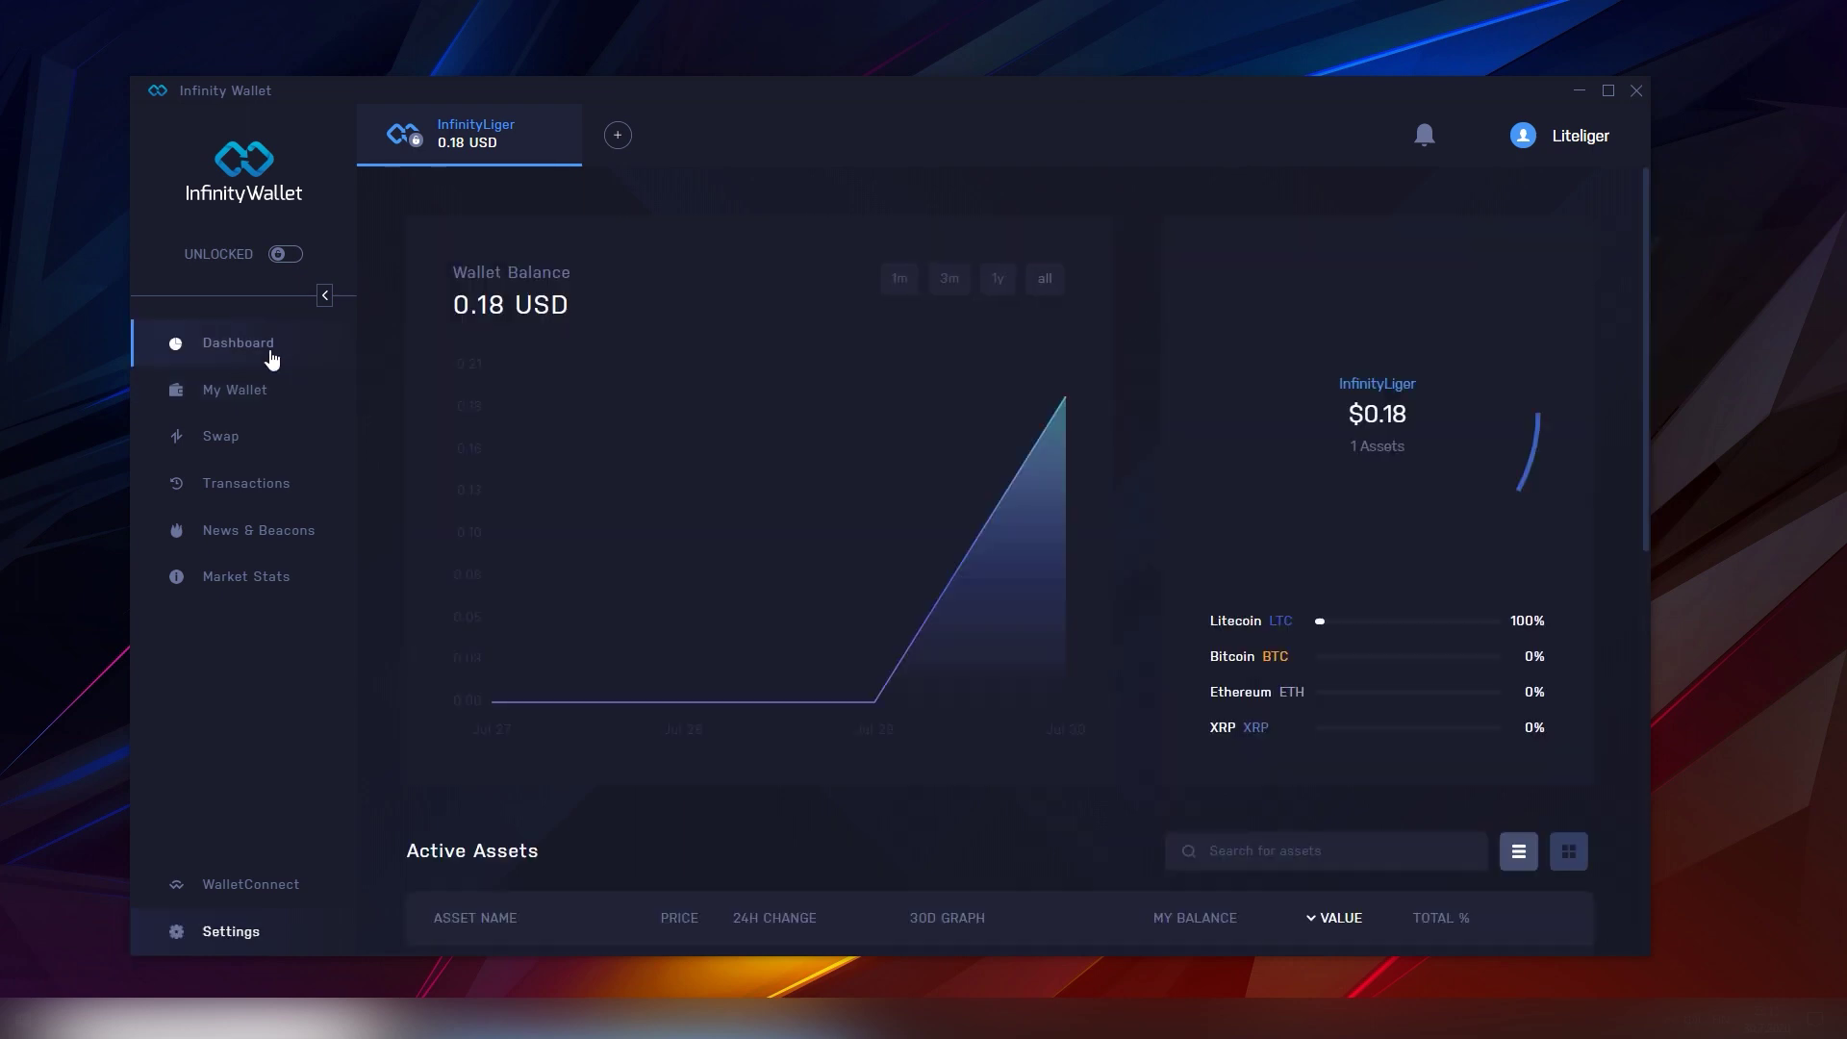
left_click(619, 136)
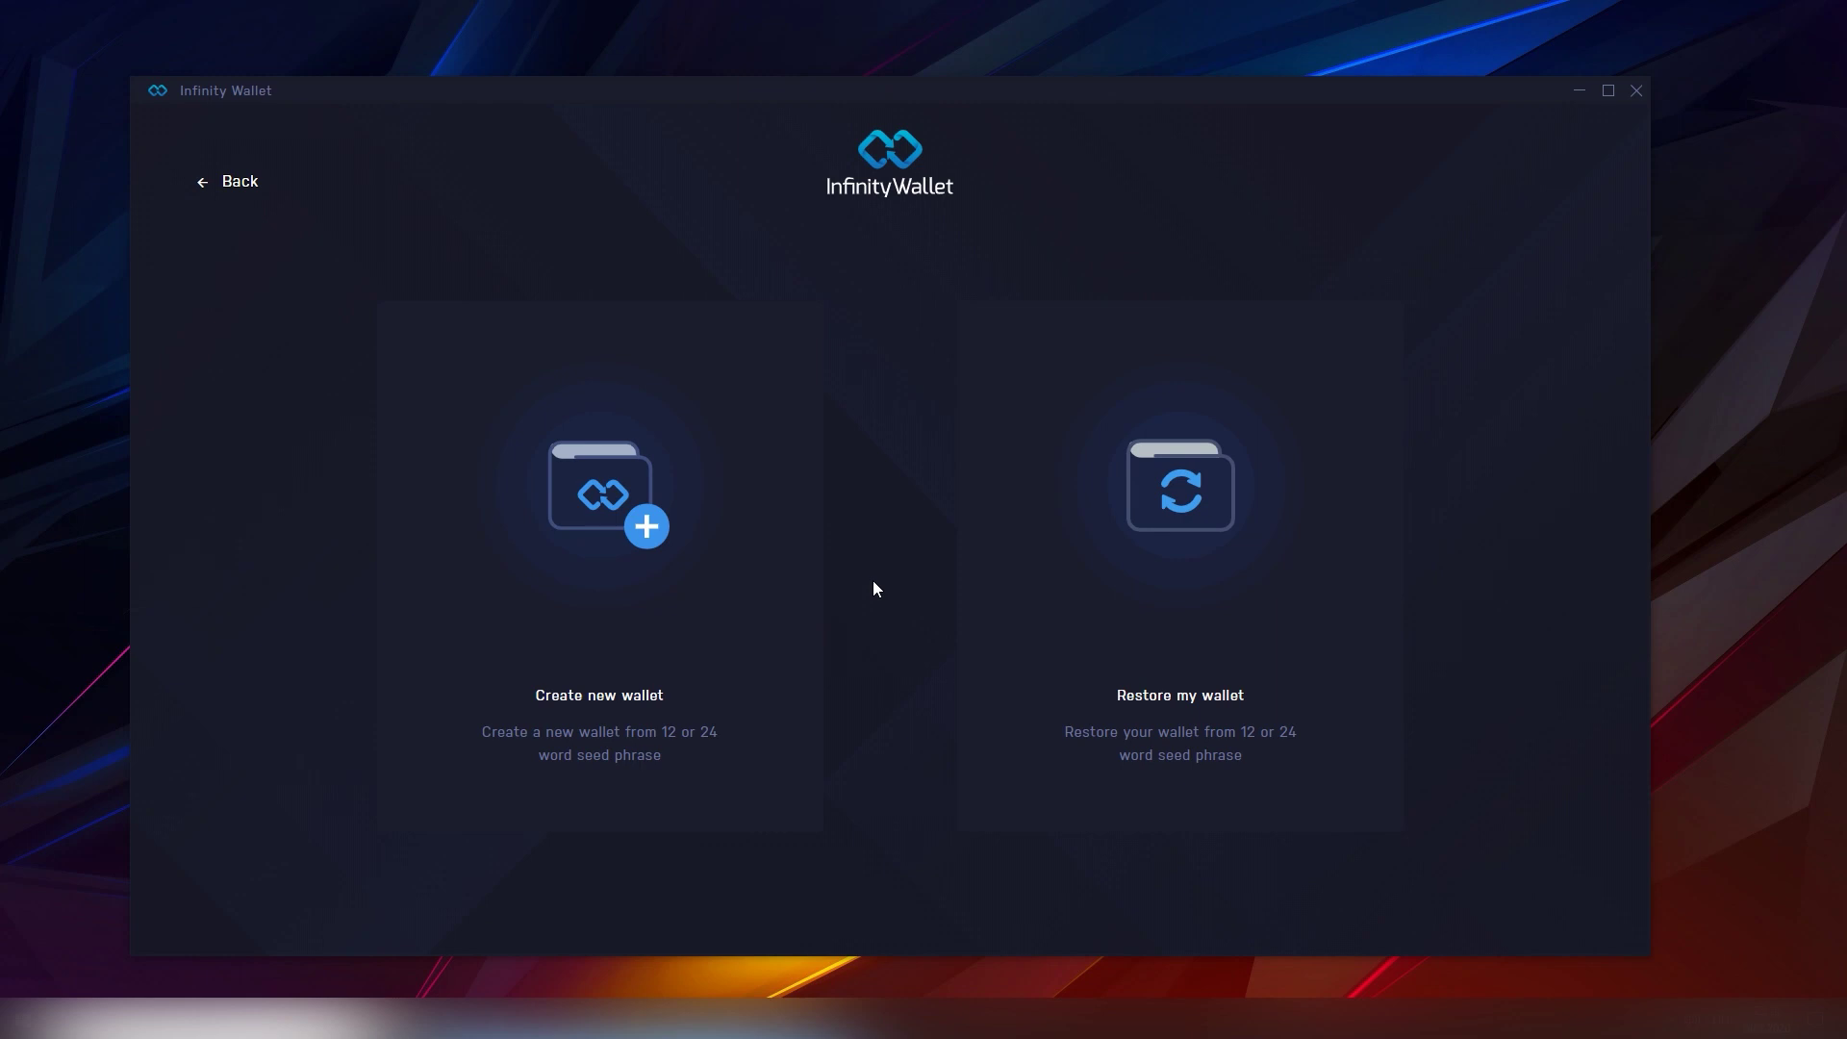
On the Swap page, choose Litecoin to swap and fill in the Max amount, 0.00330742 LTC
left_click(258, 183)
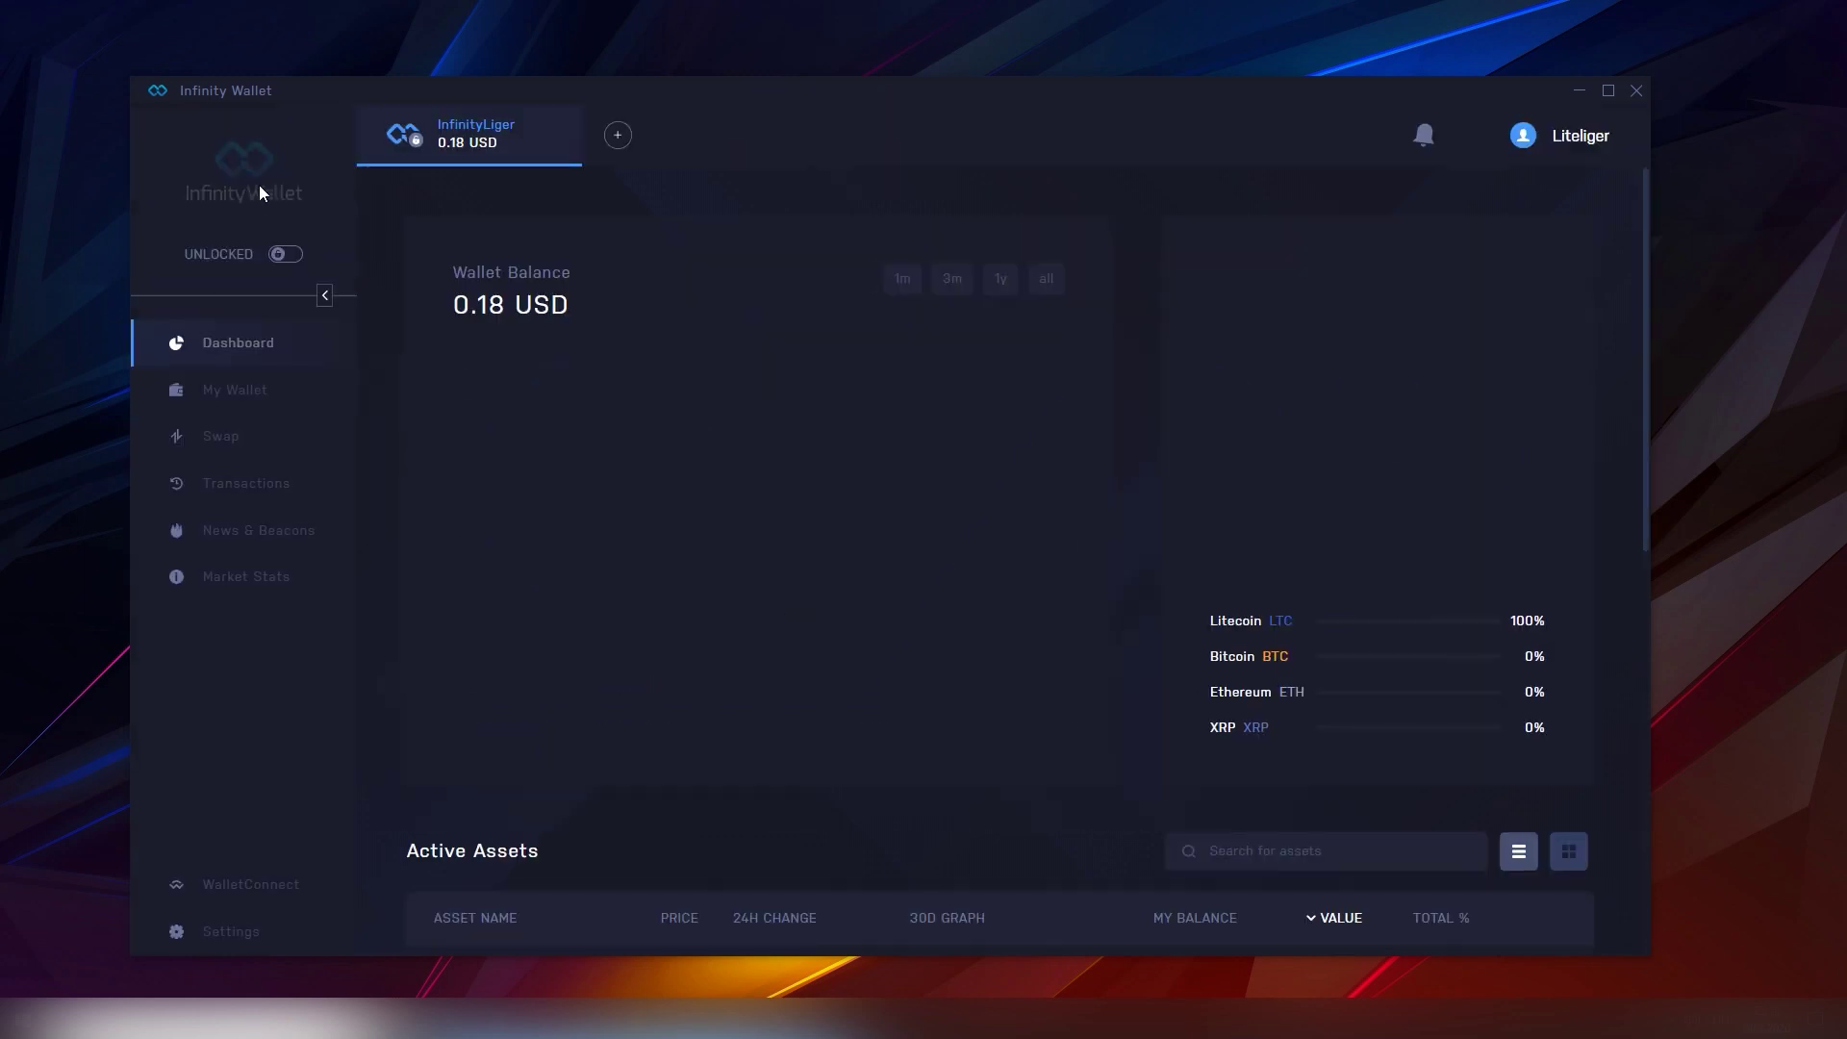
left_click(269, 436)
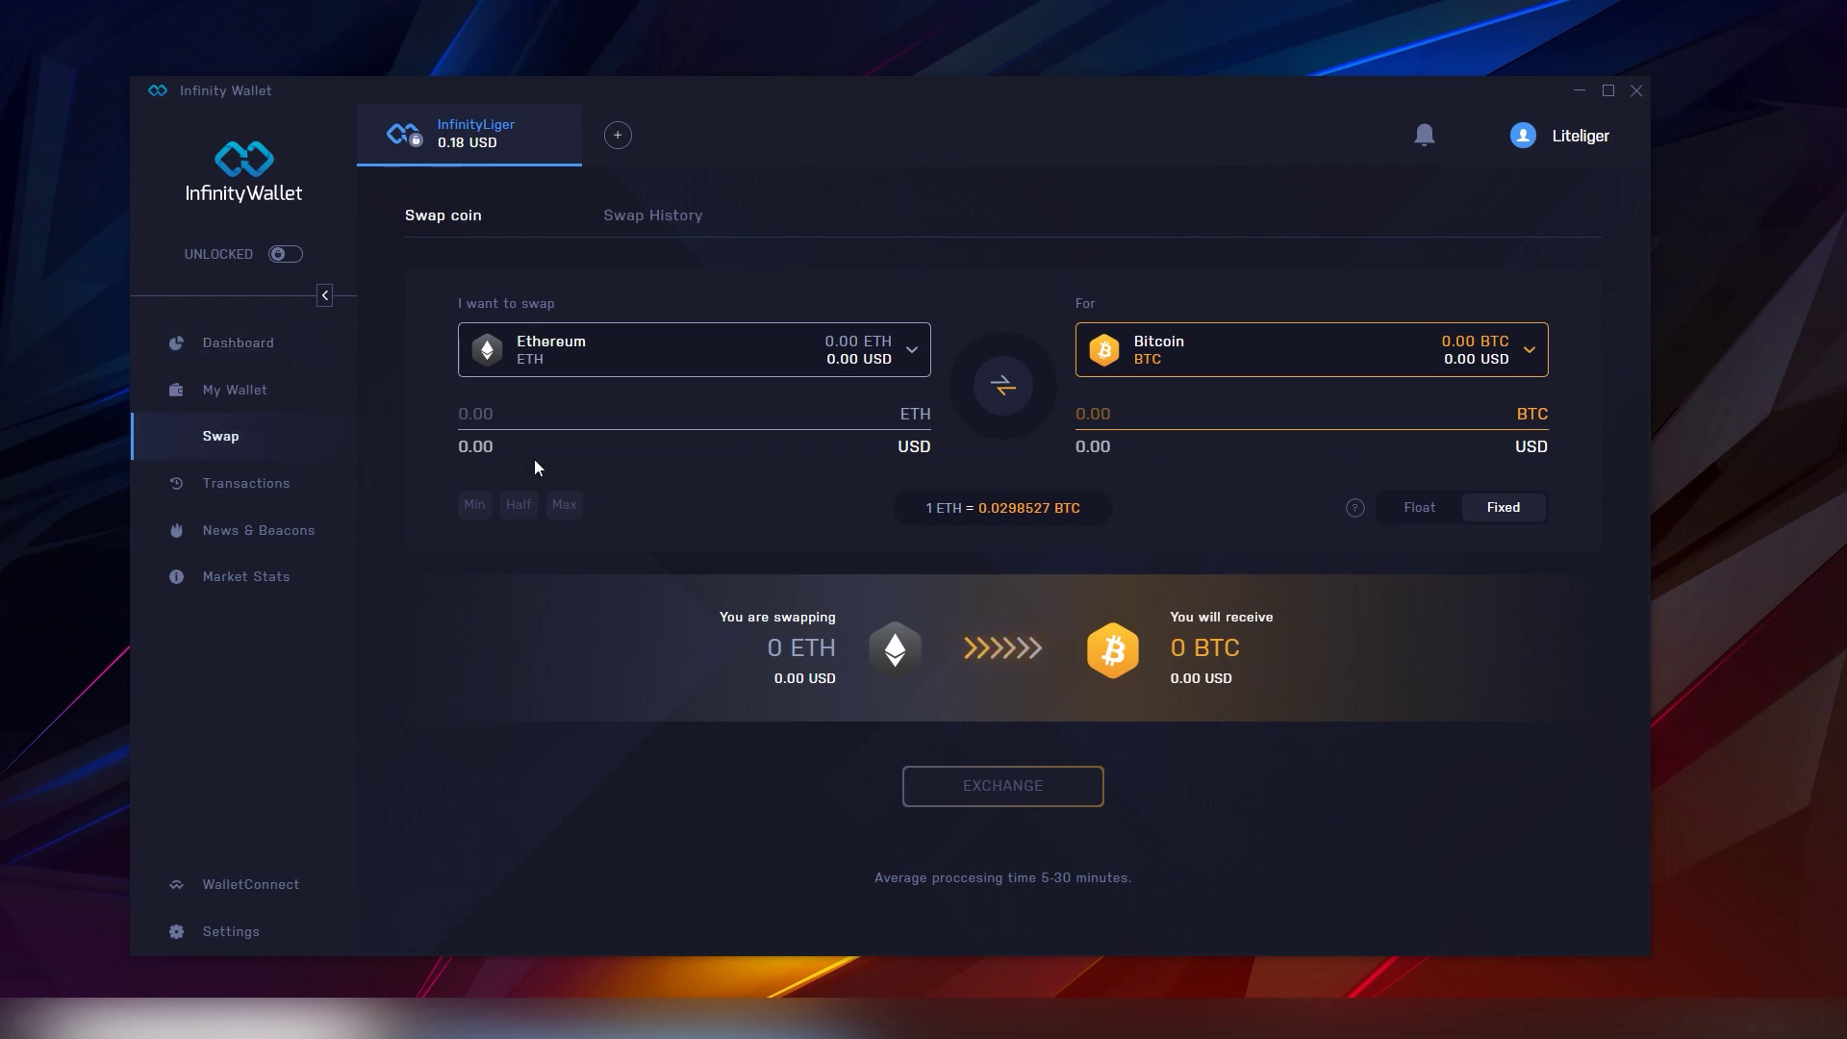
left_click(832, 371)
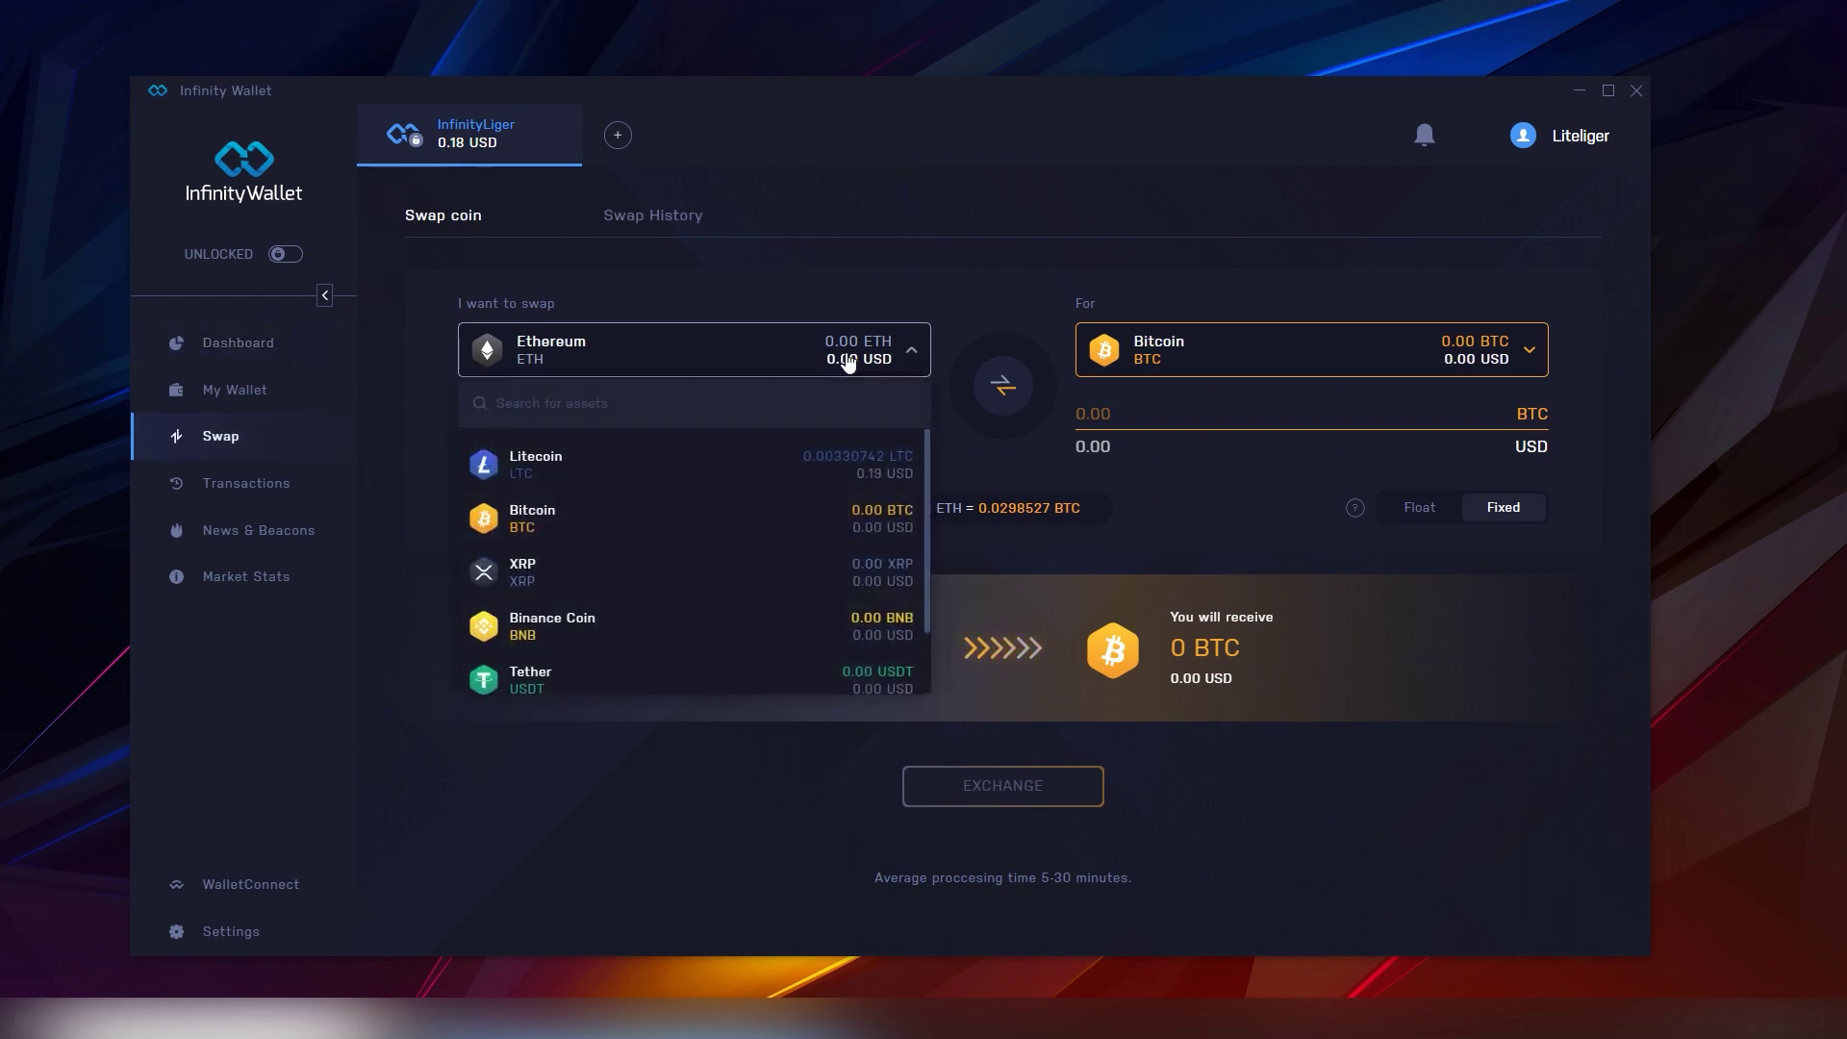
left_click(766, 462)
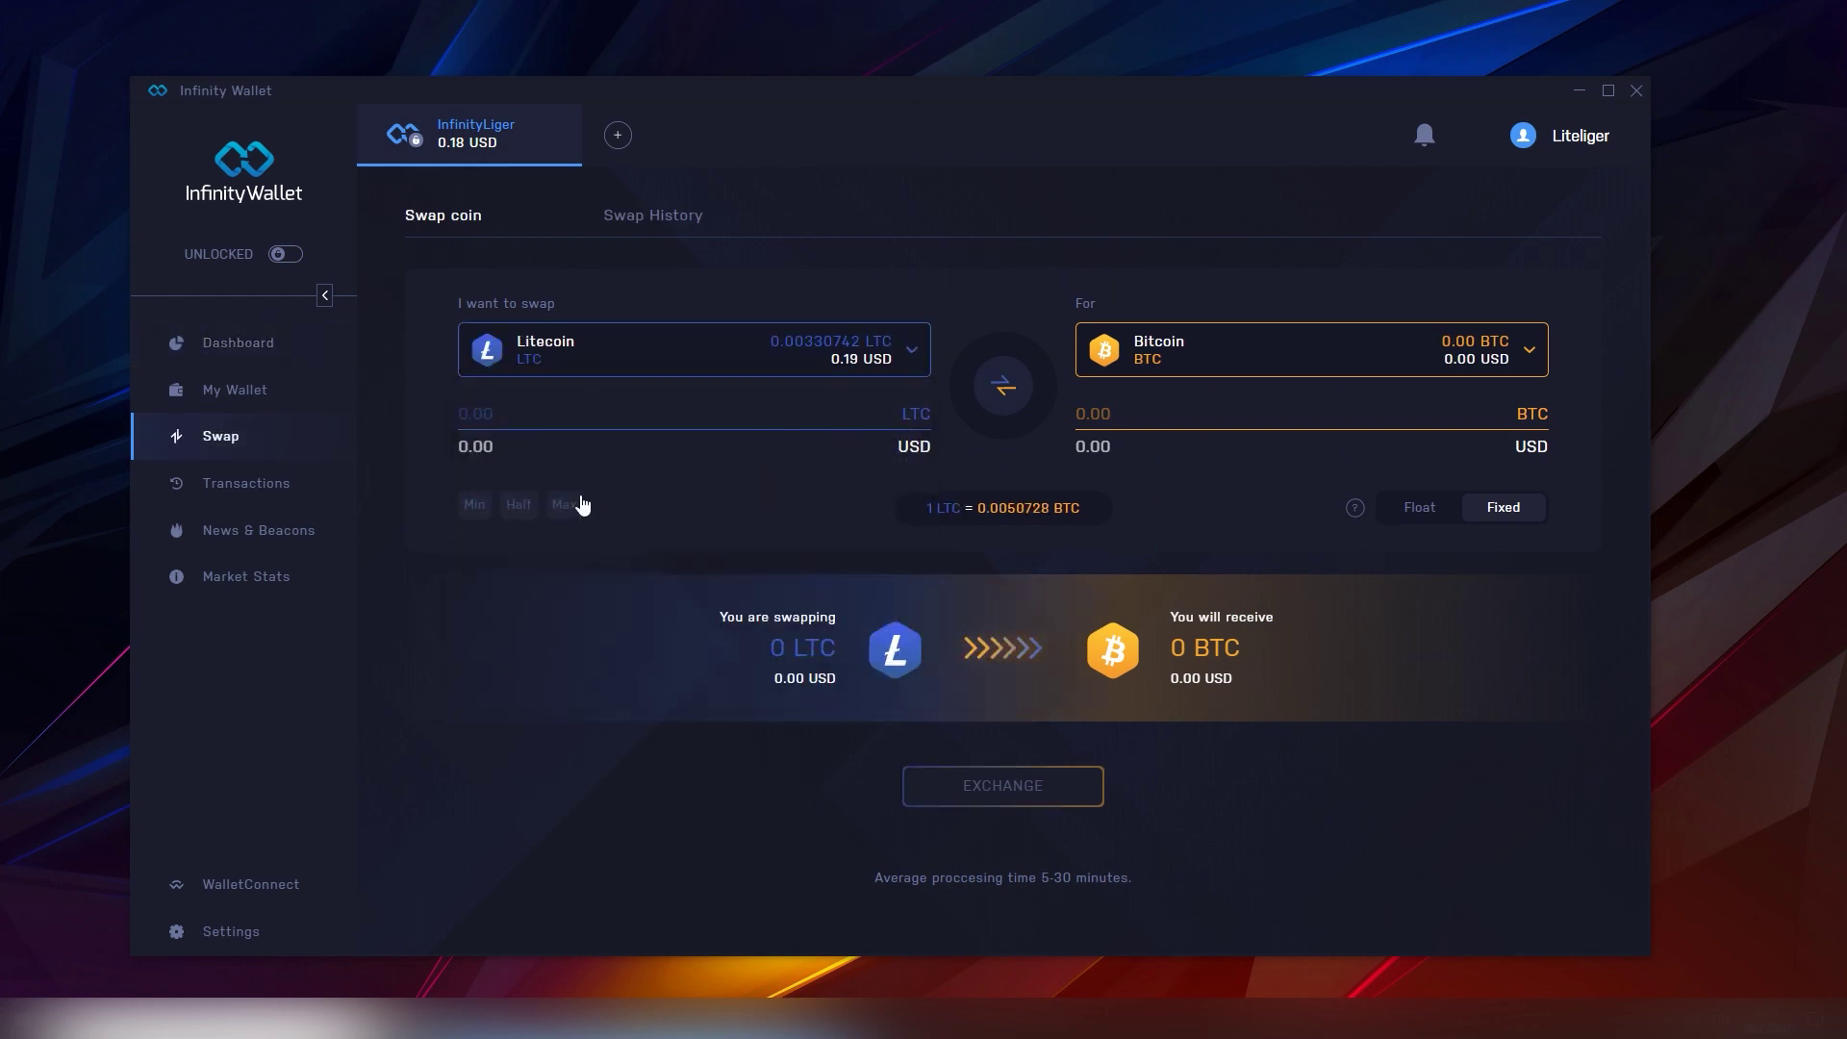
left_click(571, 506)
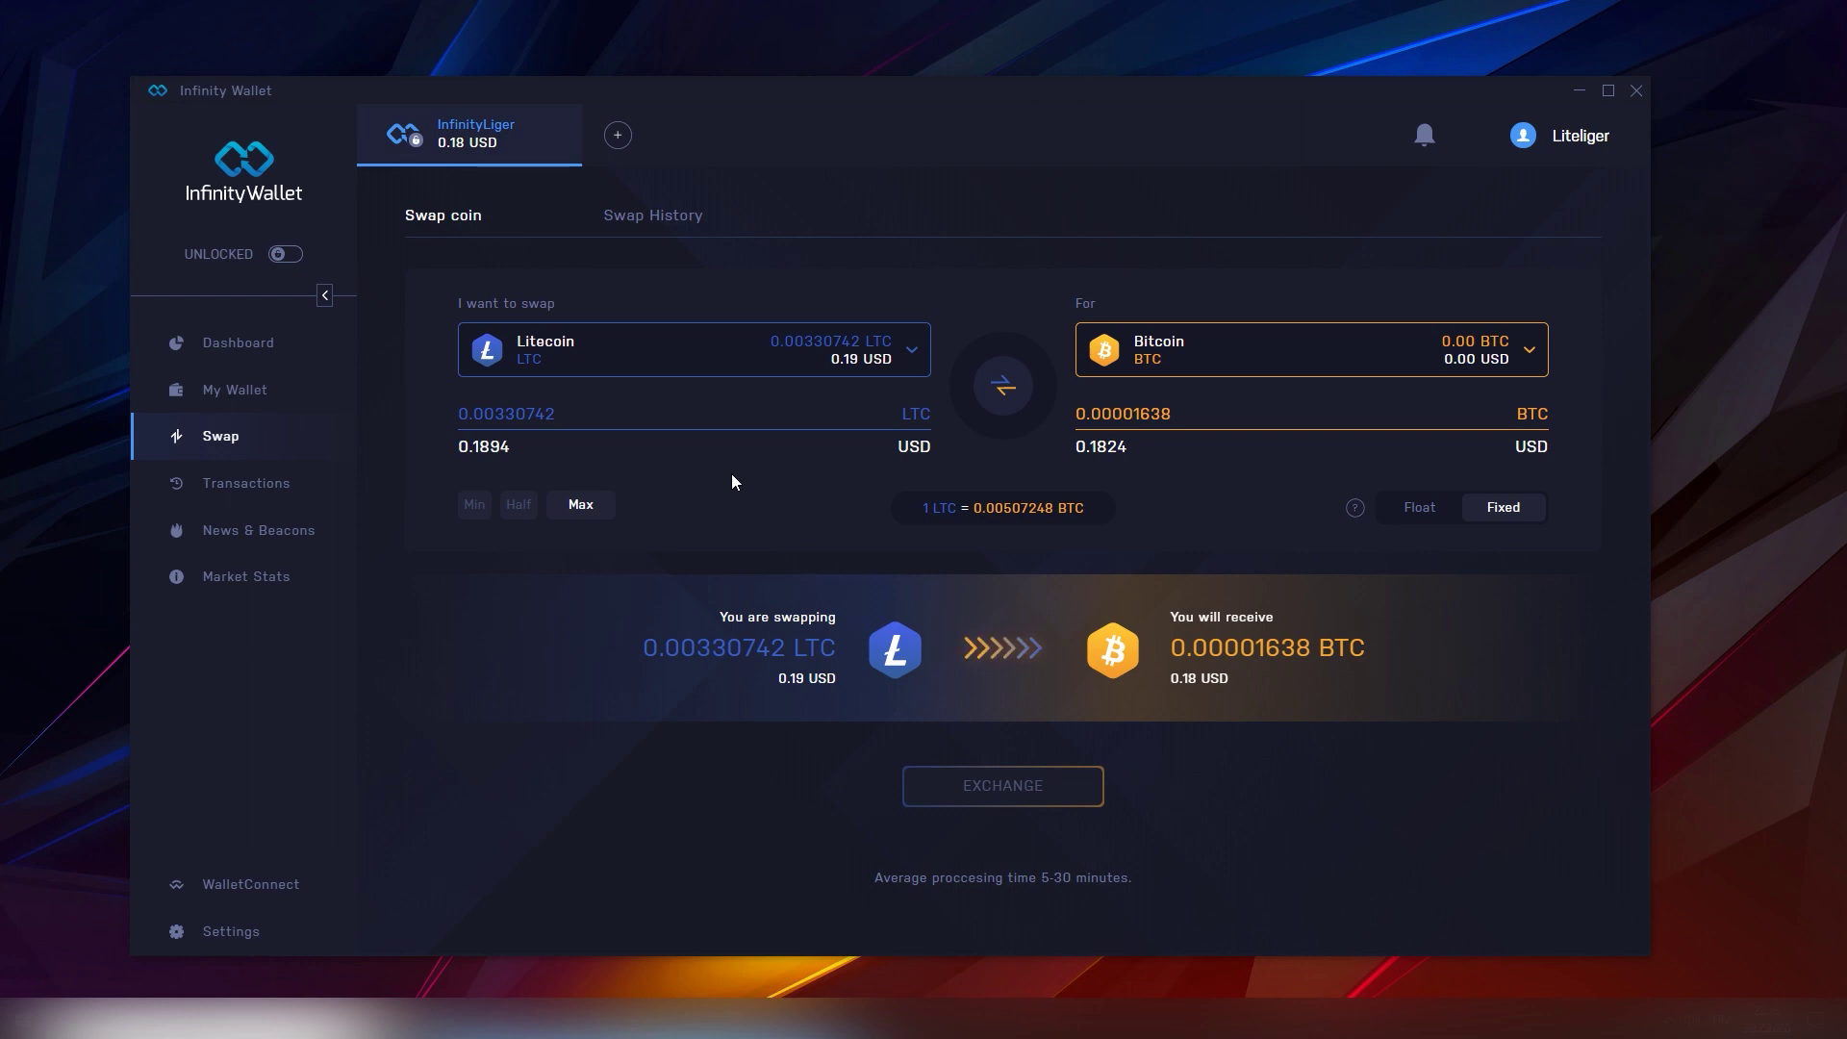
left_click(678, 223)
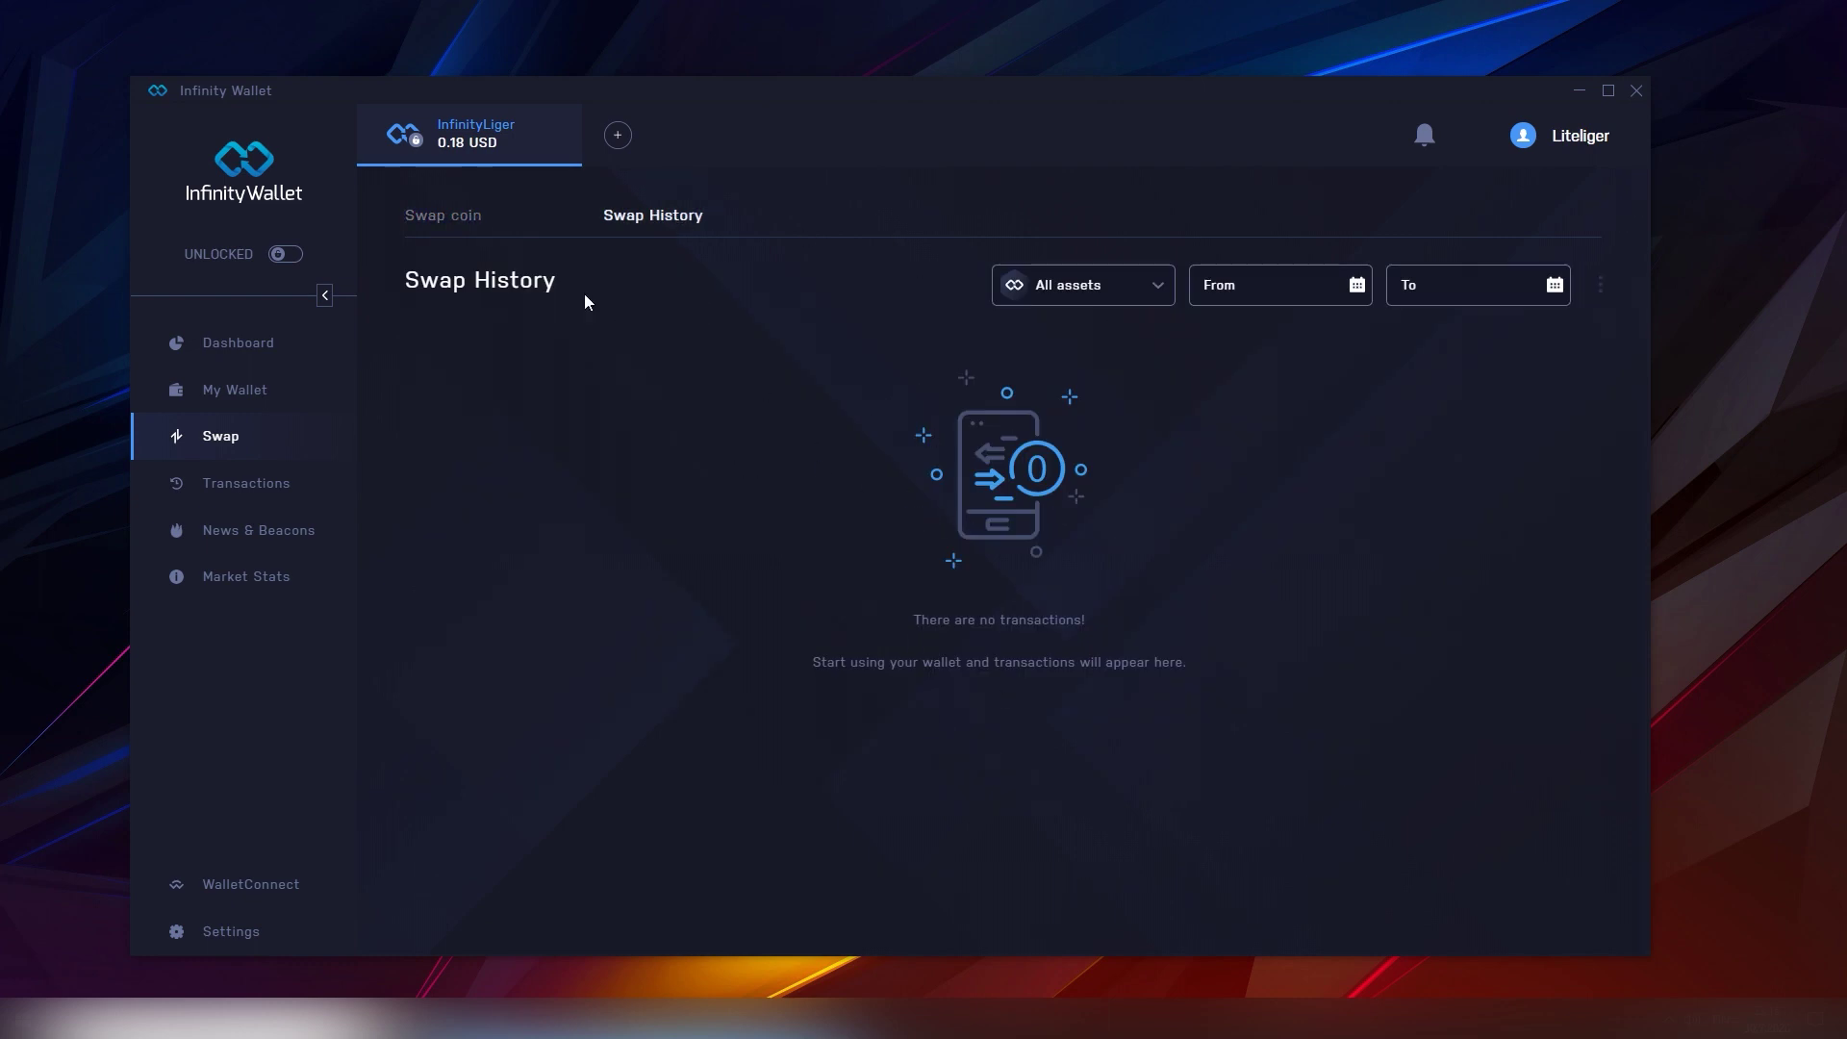
left_click(478, 222)
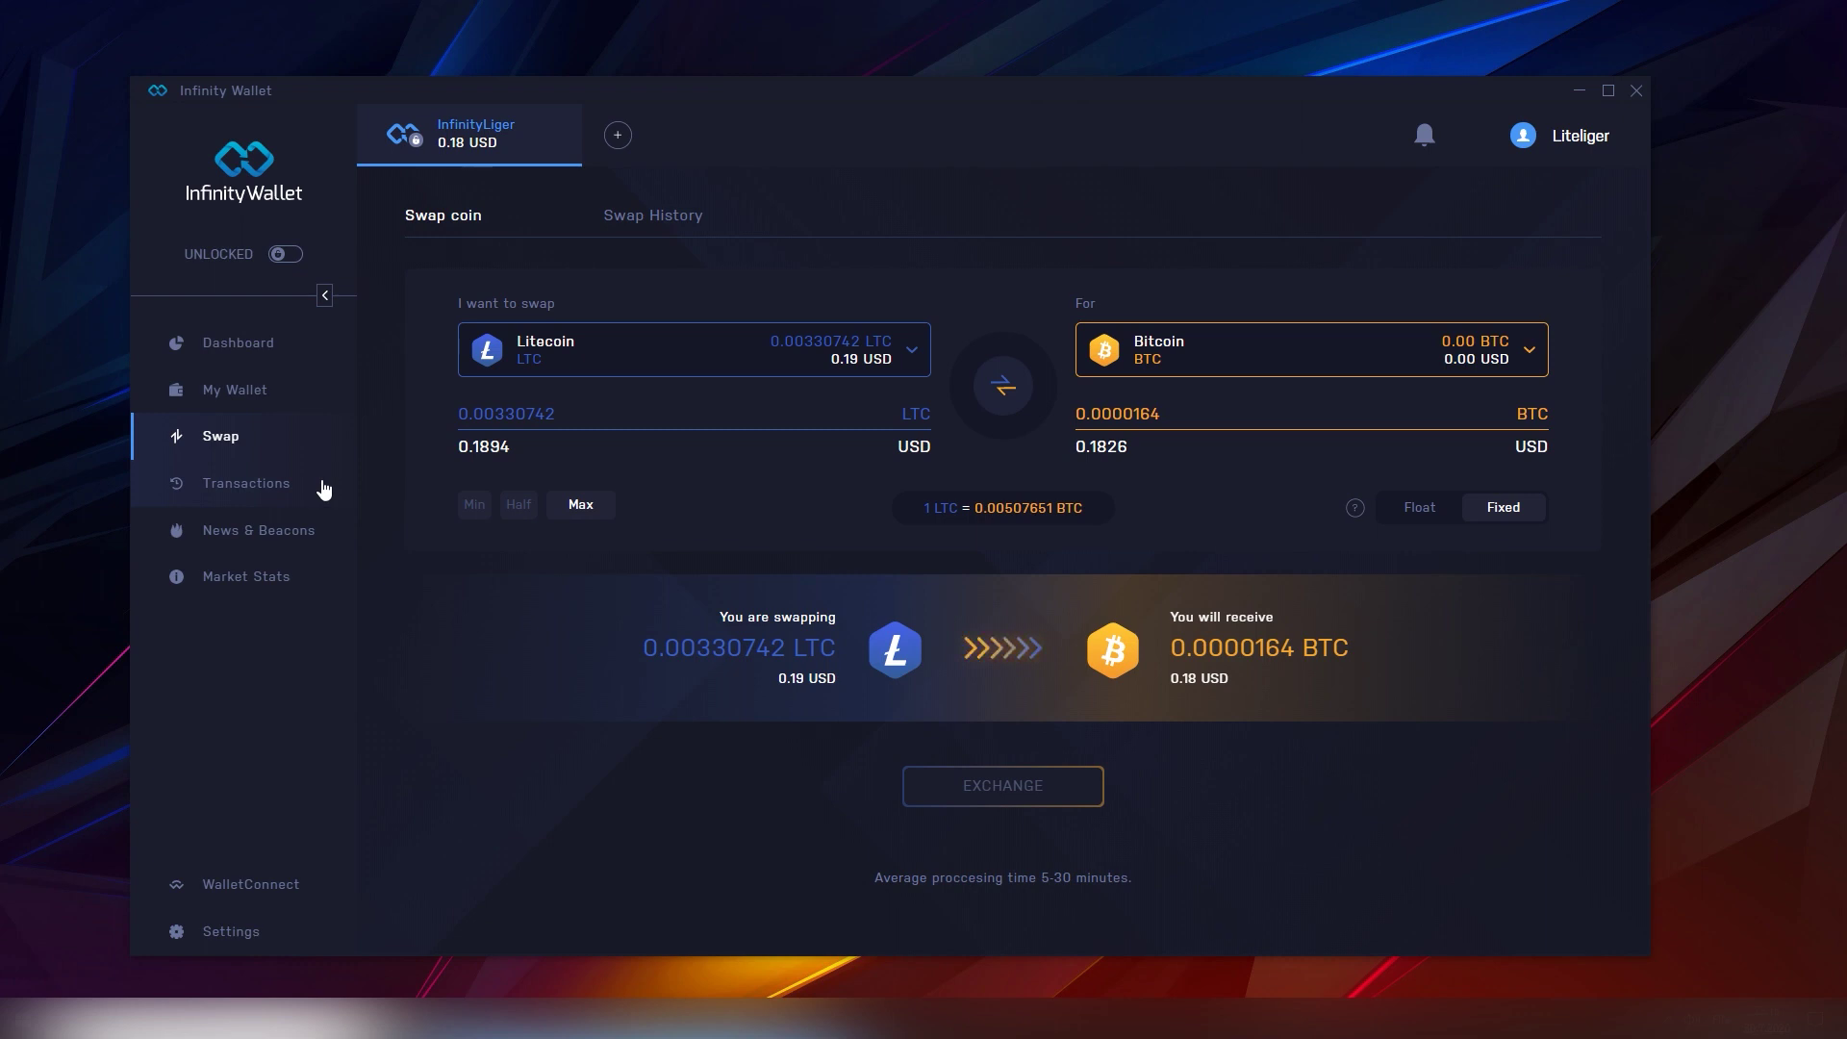
In Transactions, expand the 0.00330742 LTC row and check the All assets filter list
left_click(323, 491)
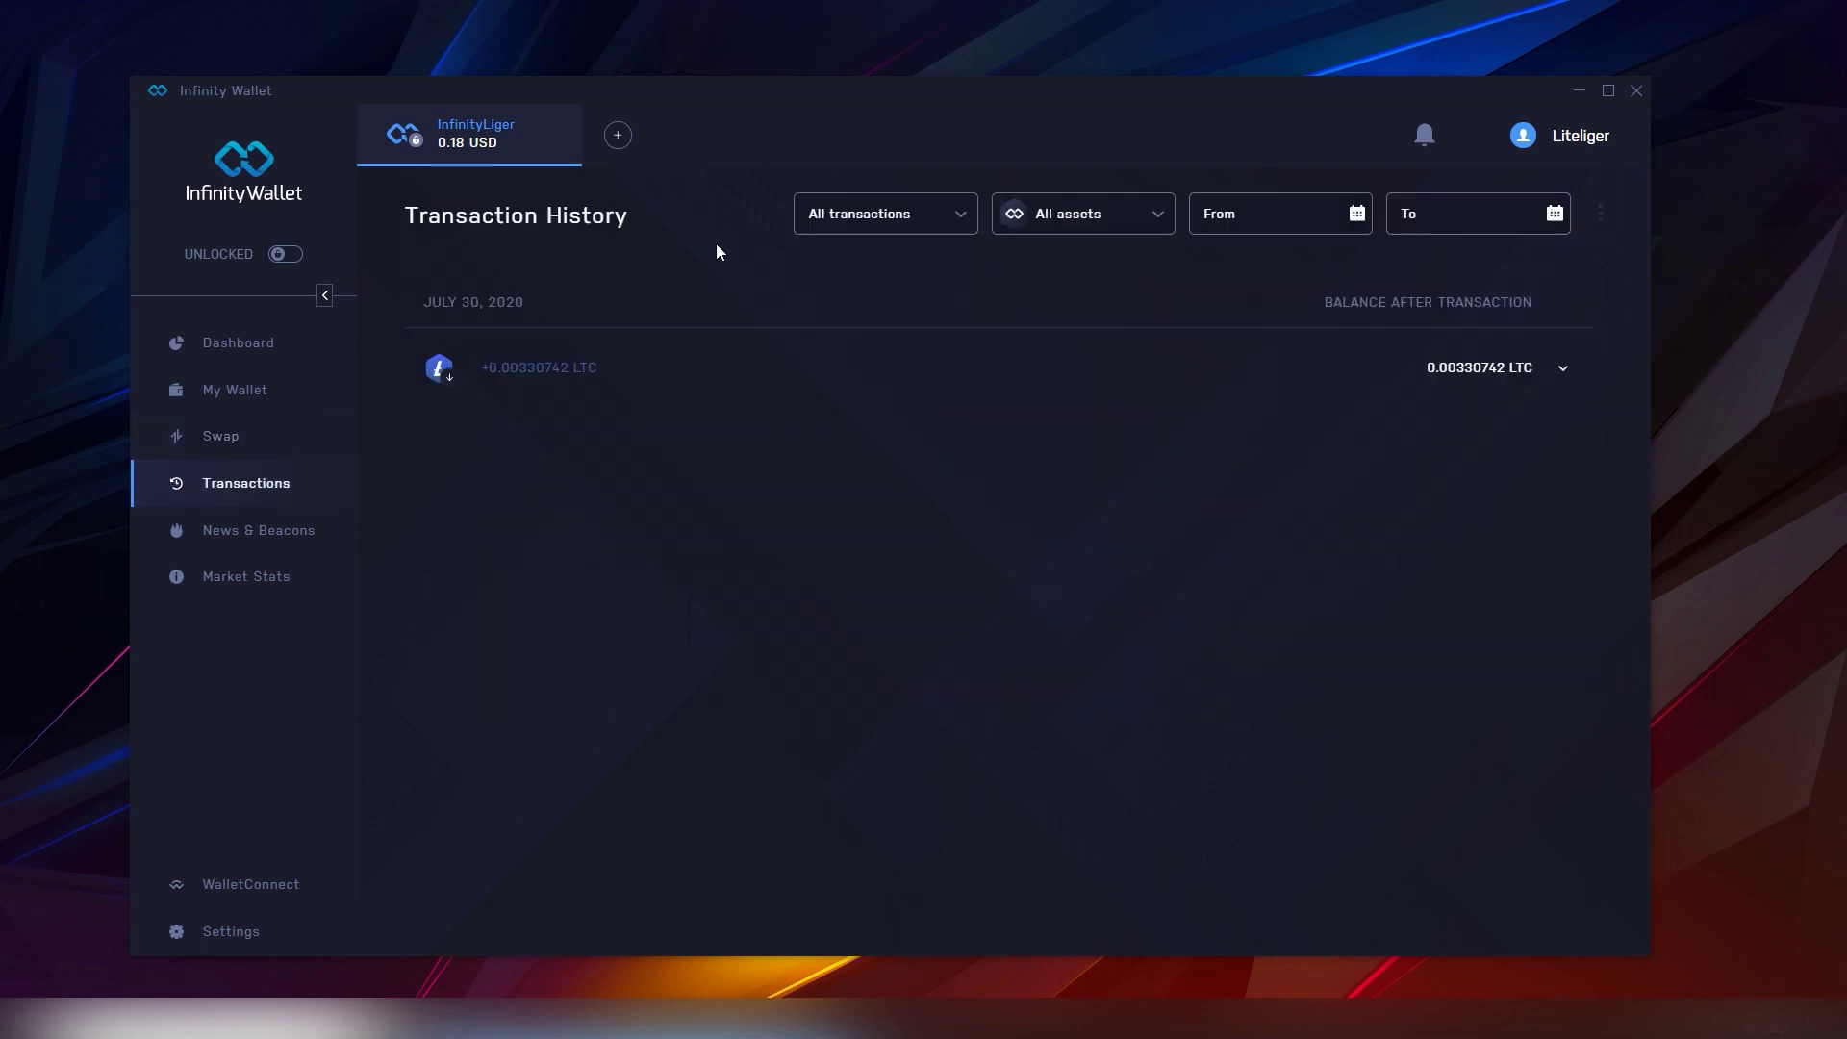
left_click(550, 387)
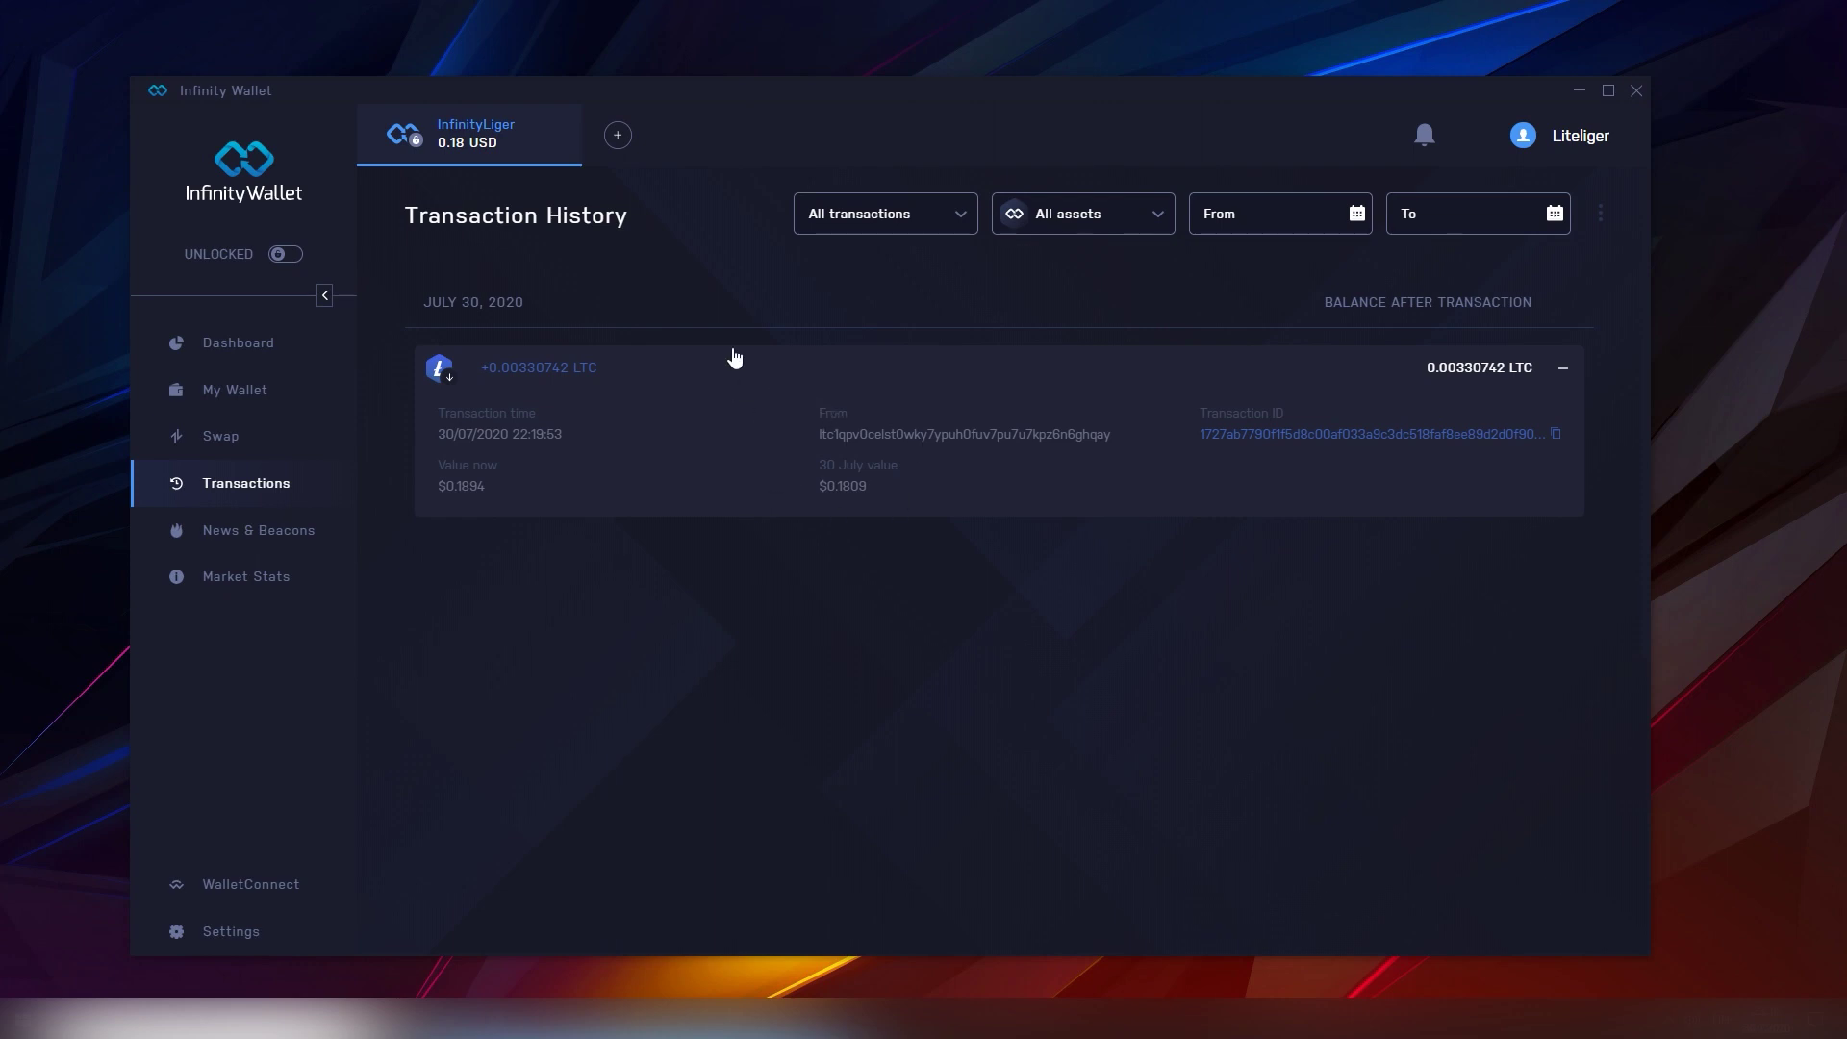
left_click(1097, 214)
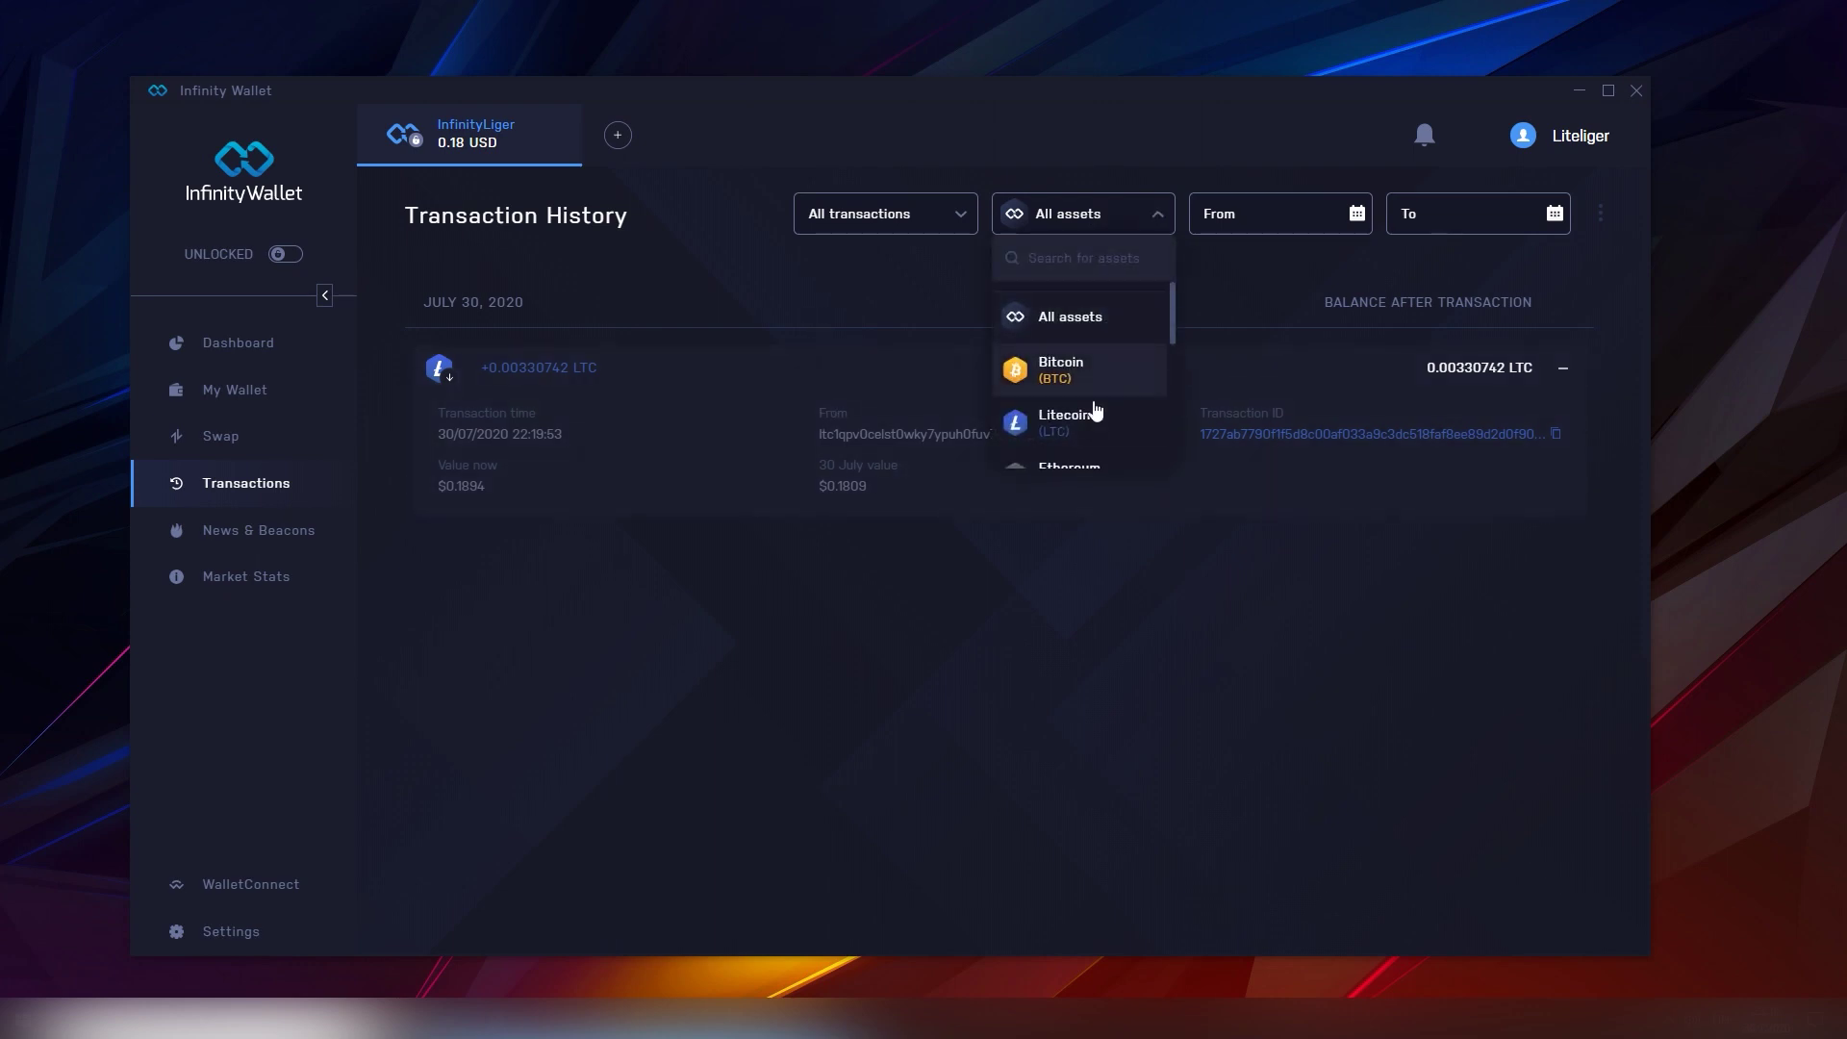
scroll(1092, 414, "down", 5)
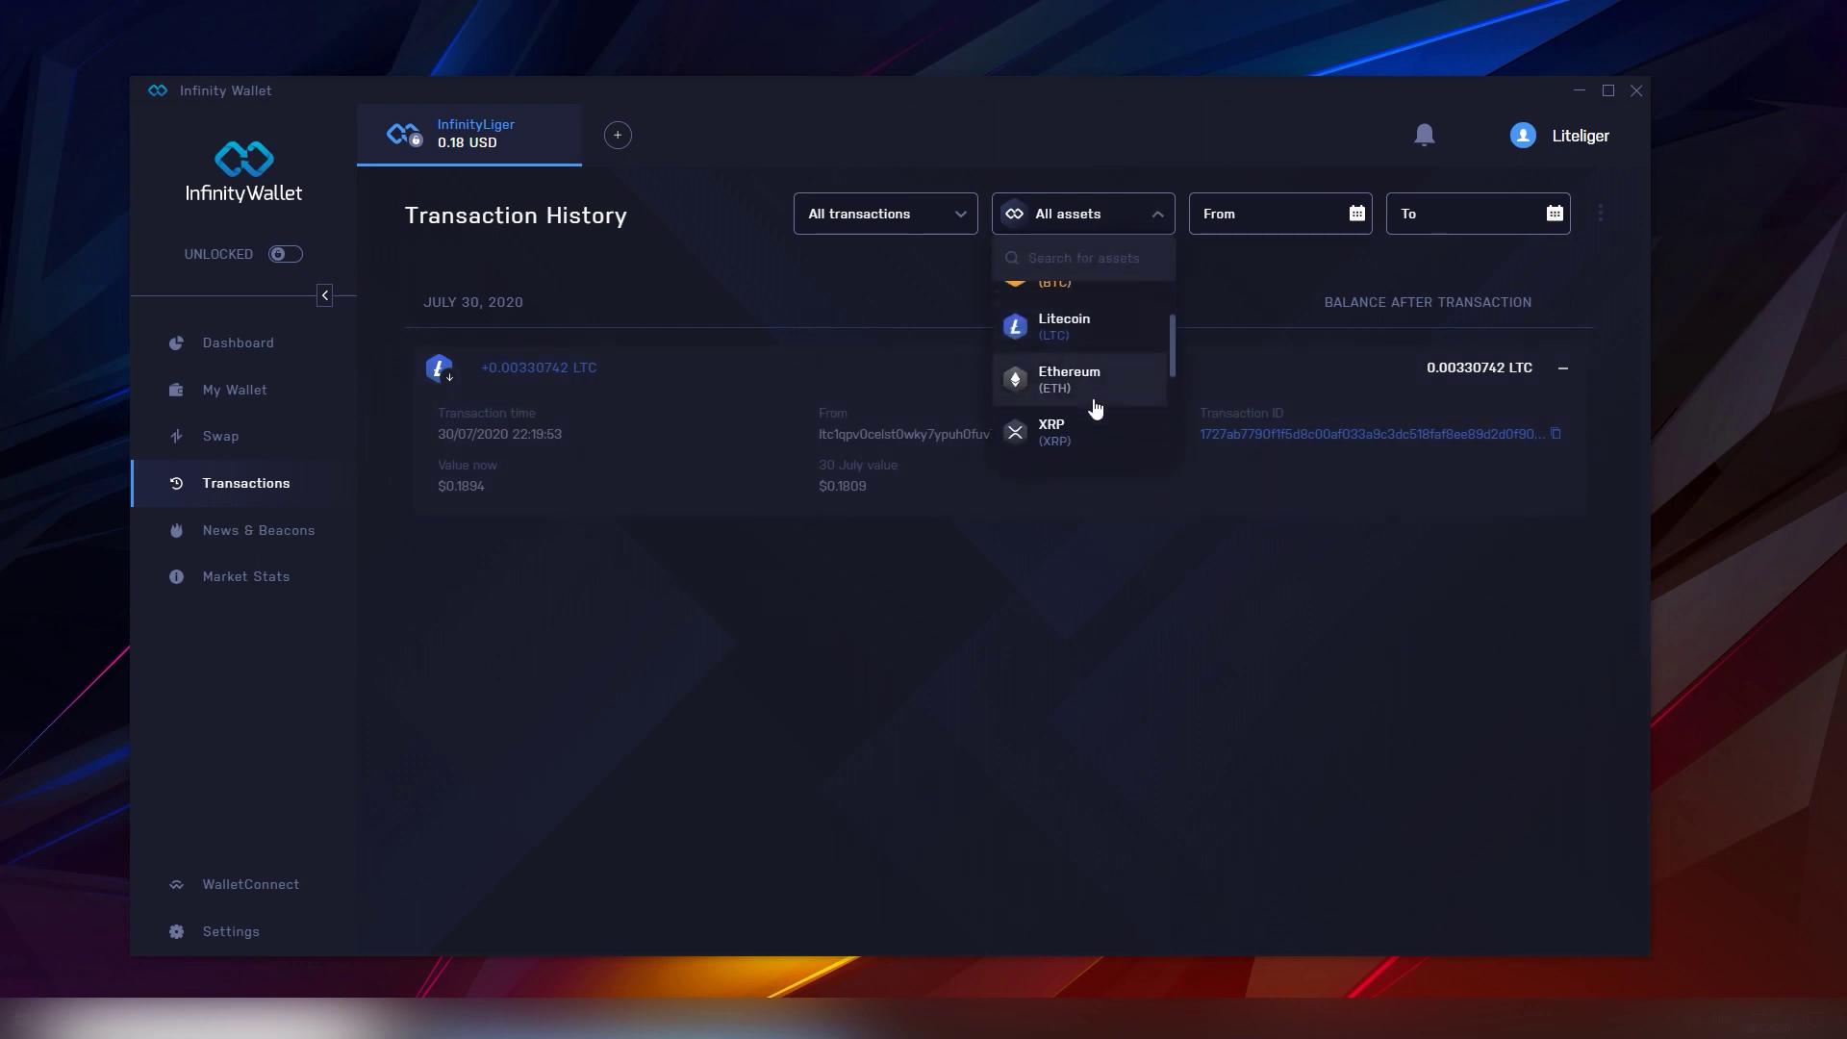
left_click(935, 358)
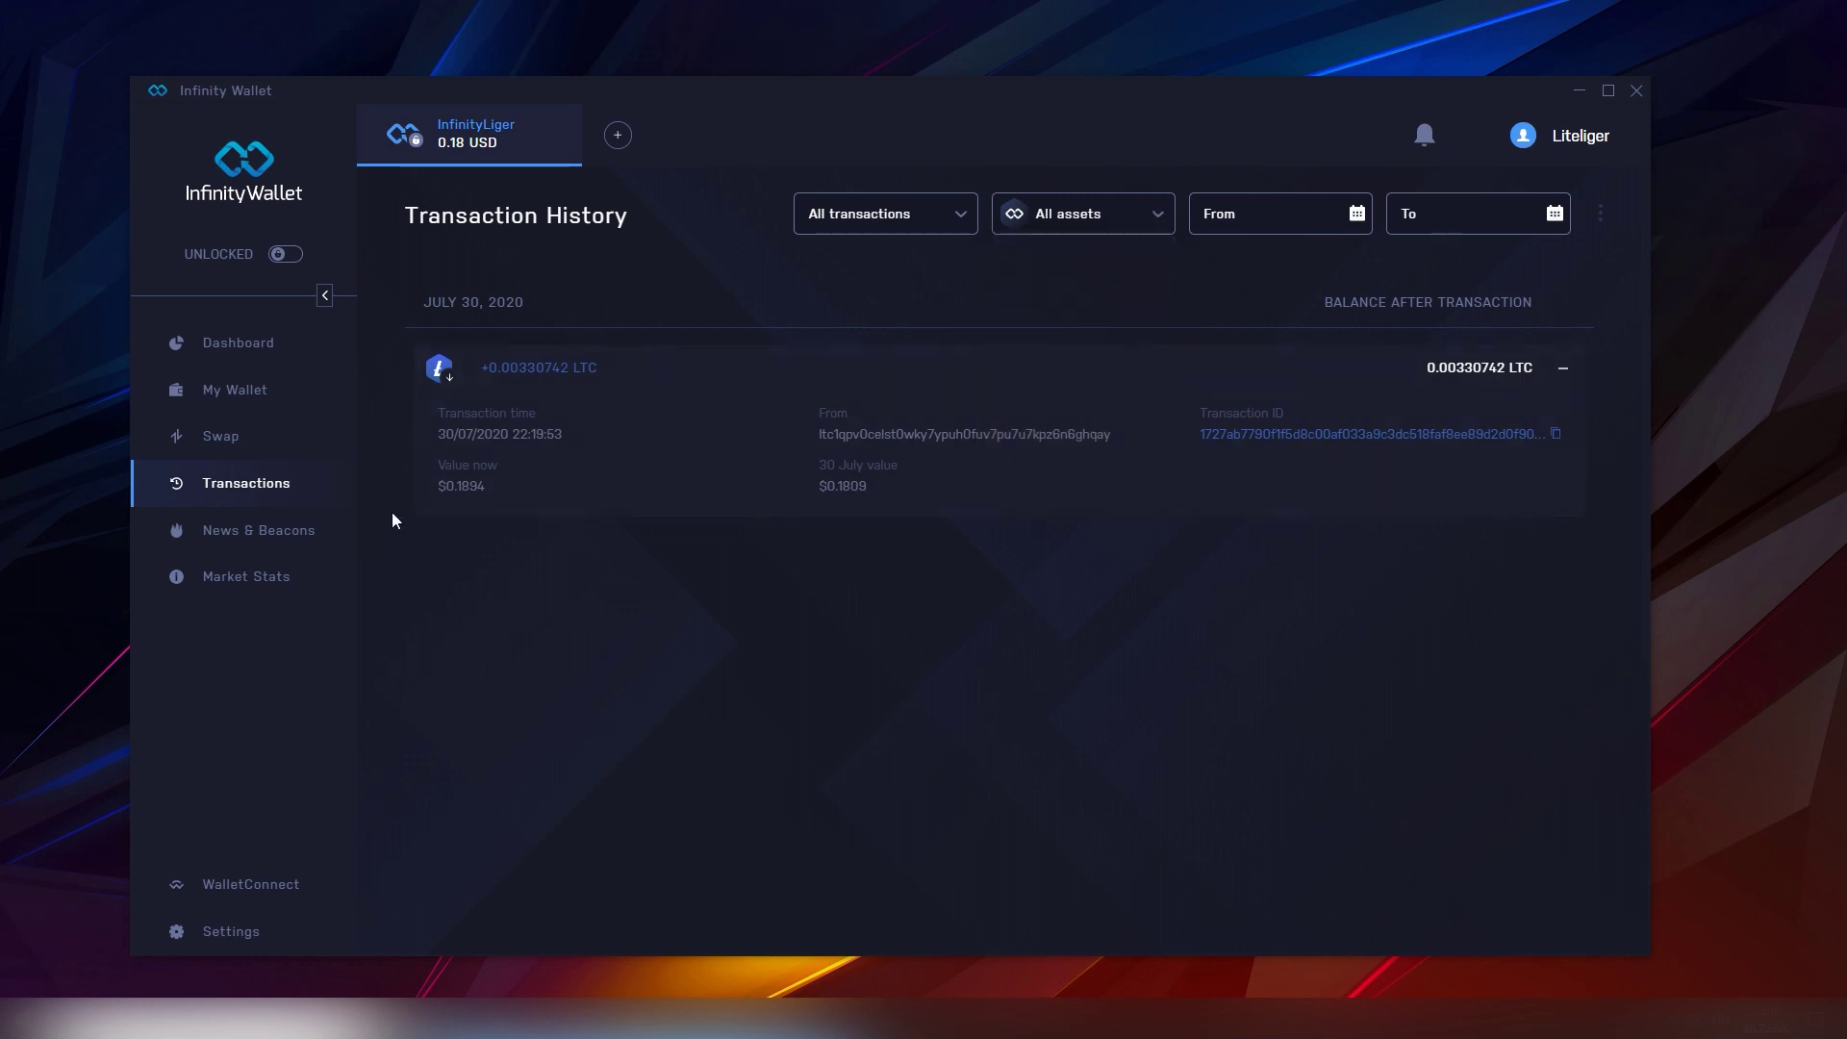
Open News & Beacons, scroll the feed, check the empty Beacons tab, then return to News
left_click(270, 537)
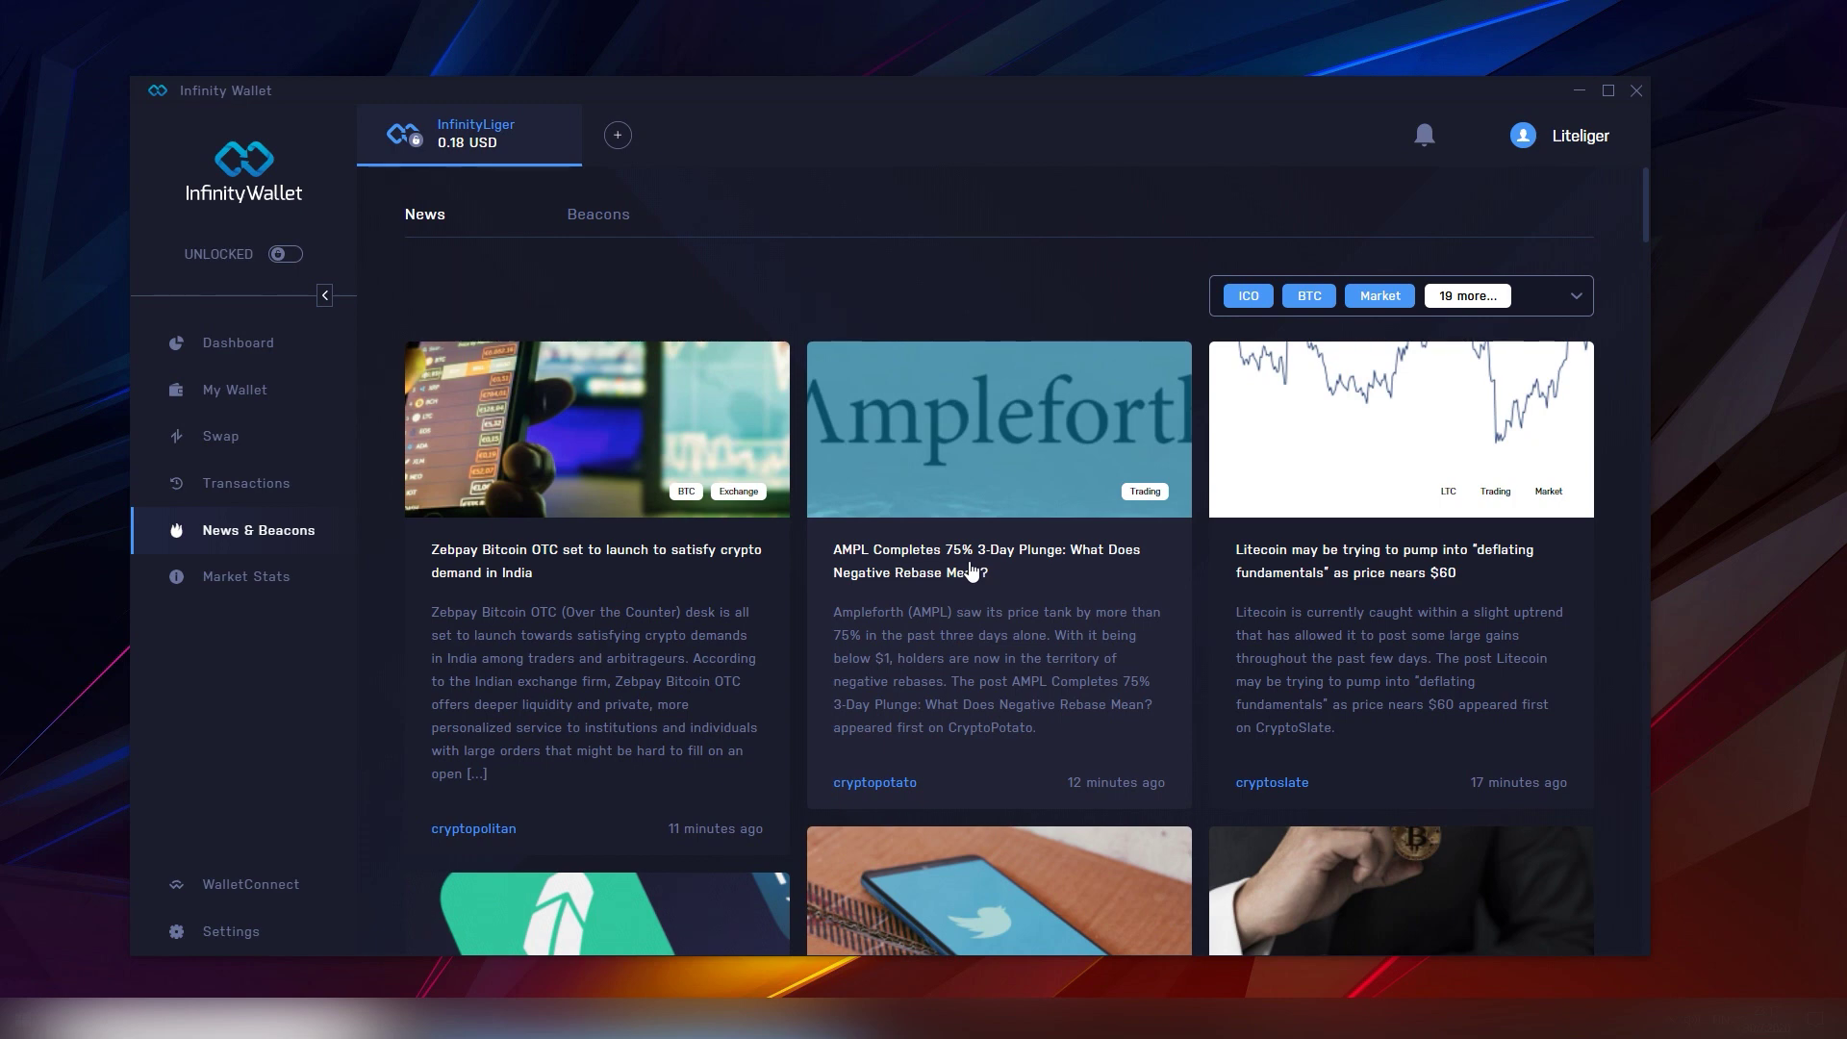
scroll(970, 571, "down", 3)
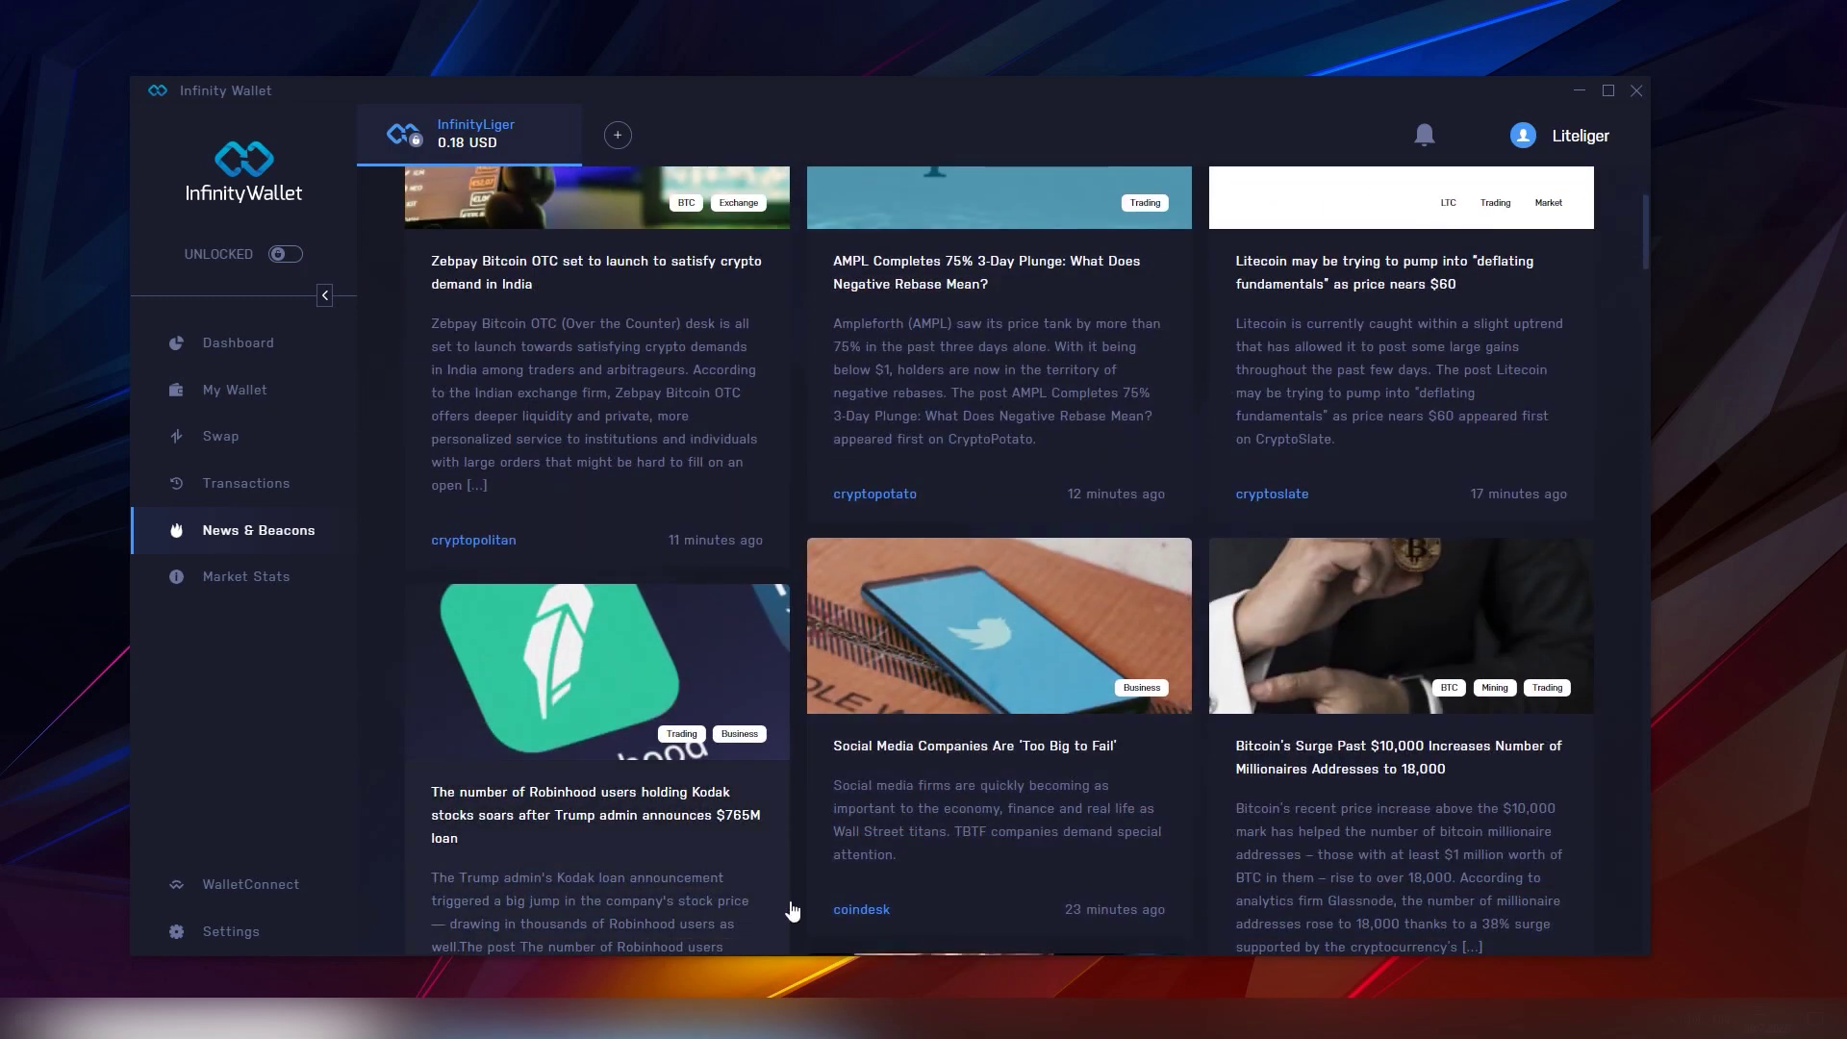
scroll(661, 279, "up", 3)
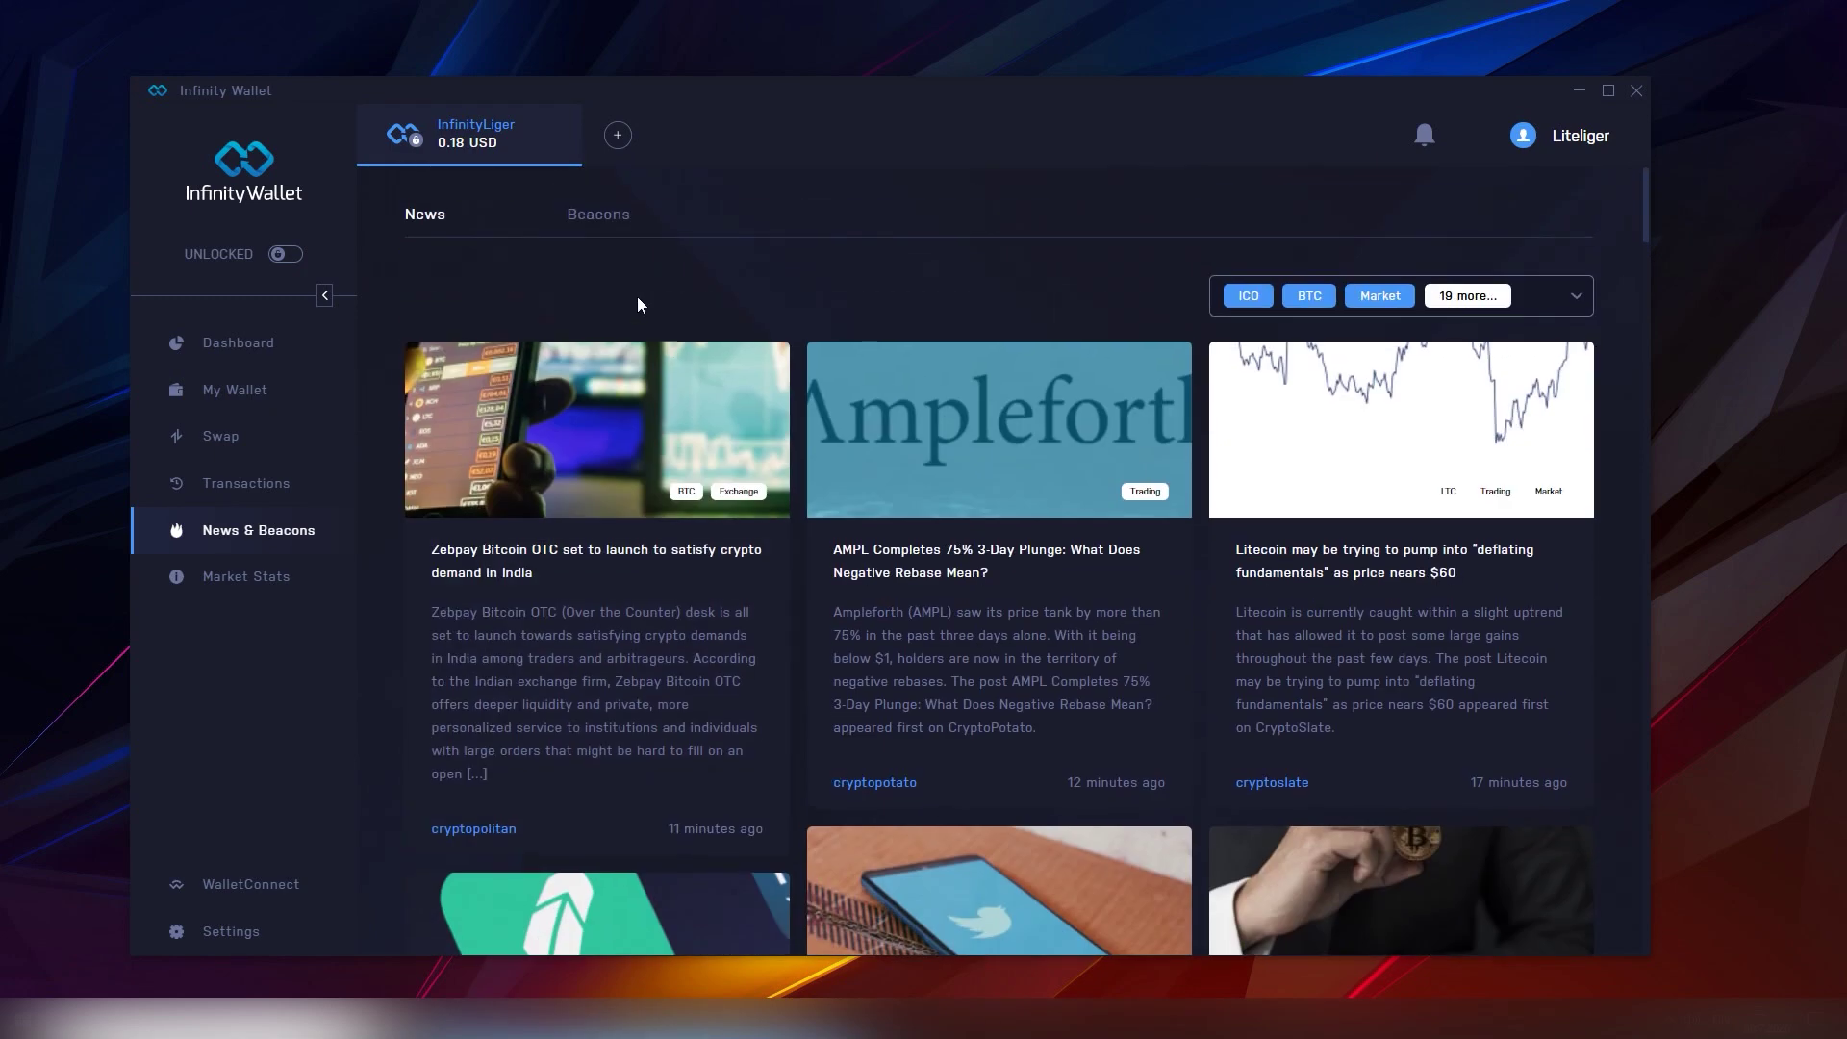
left_click(599, 215)
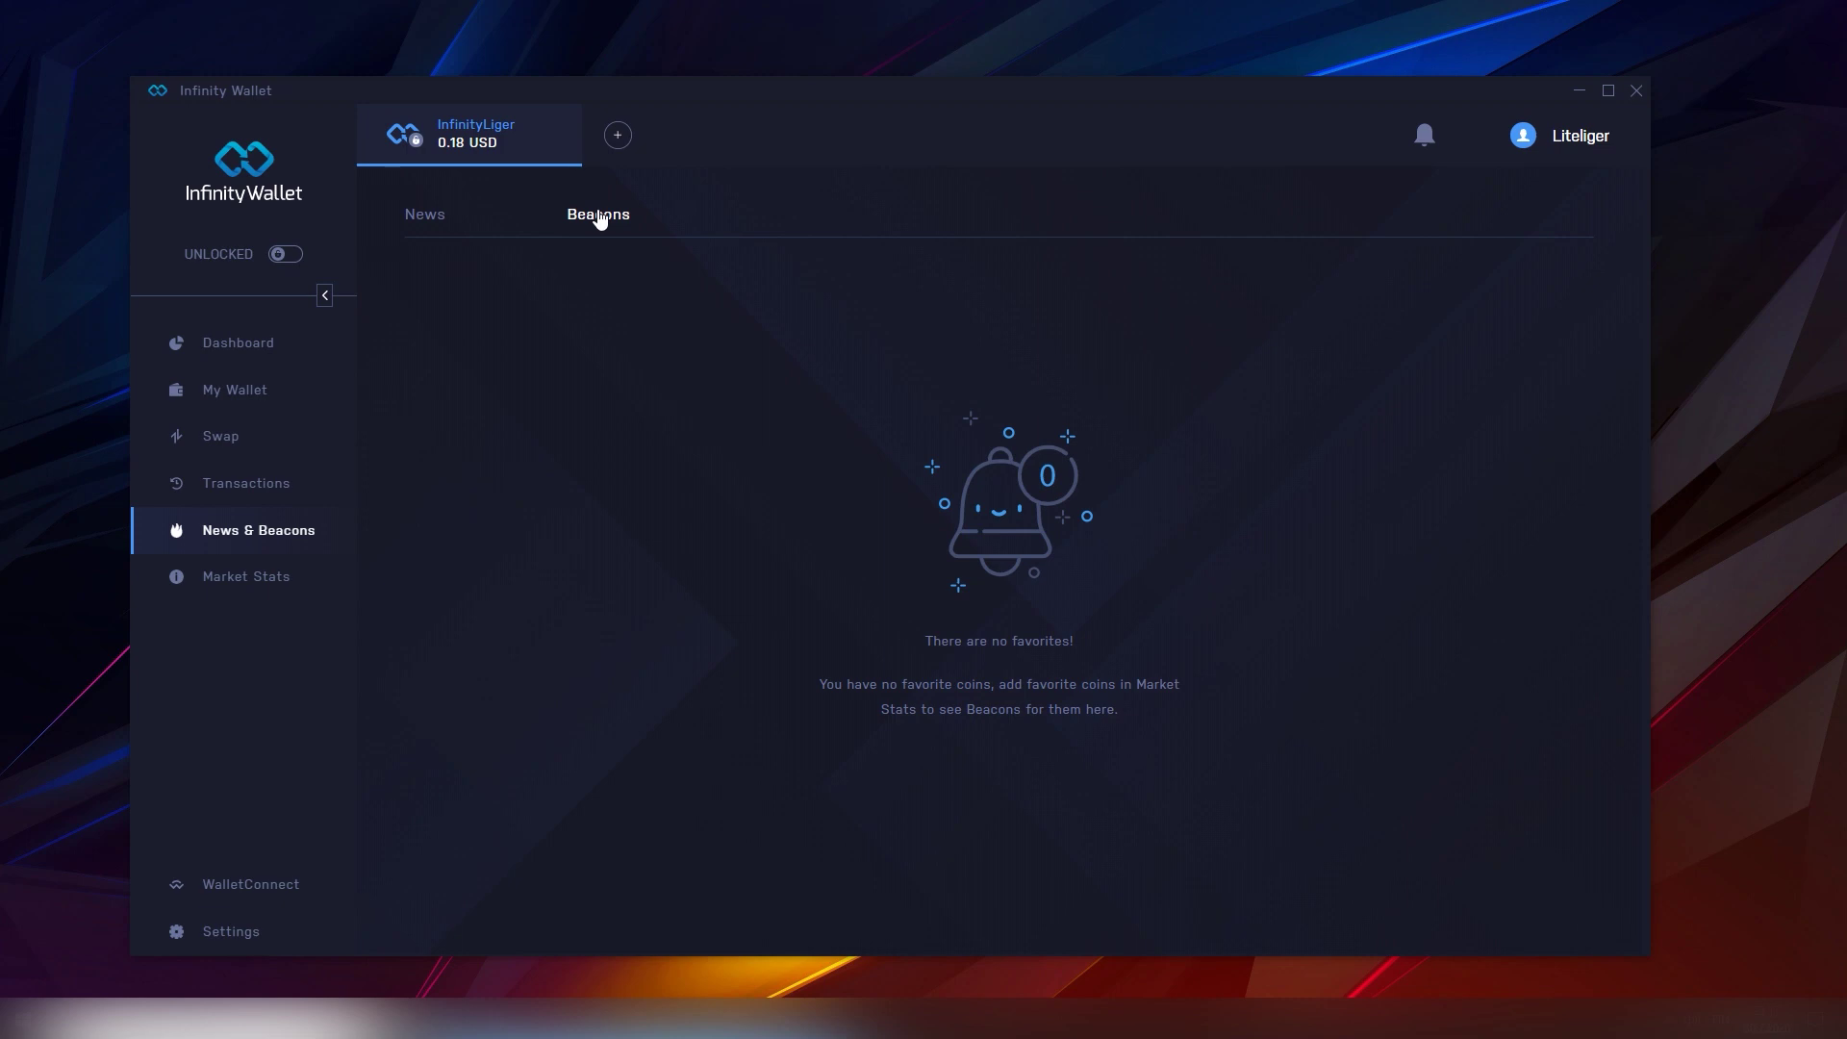
left_click(440, 219)
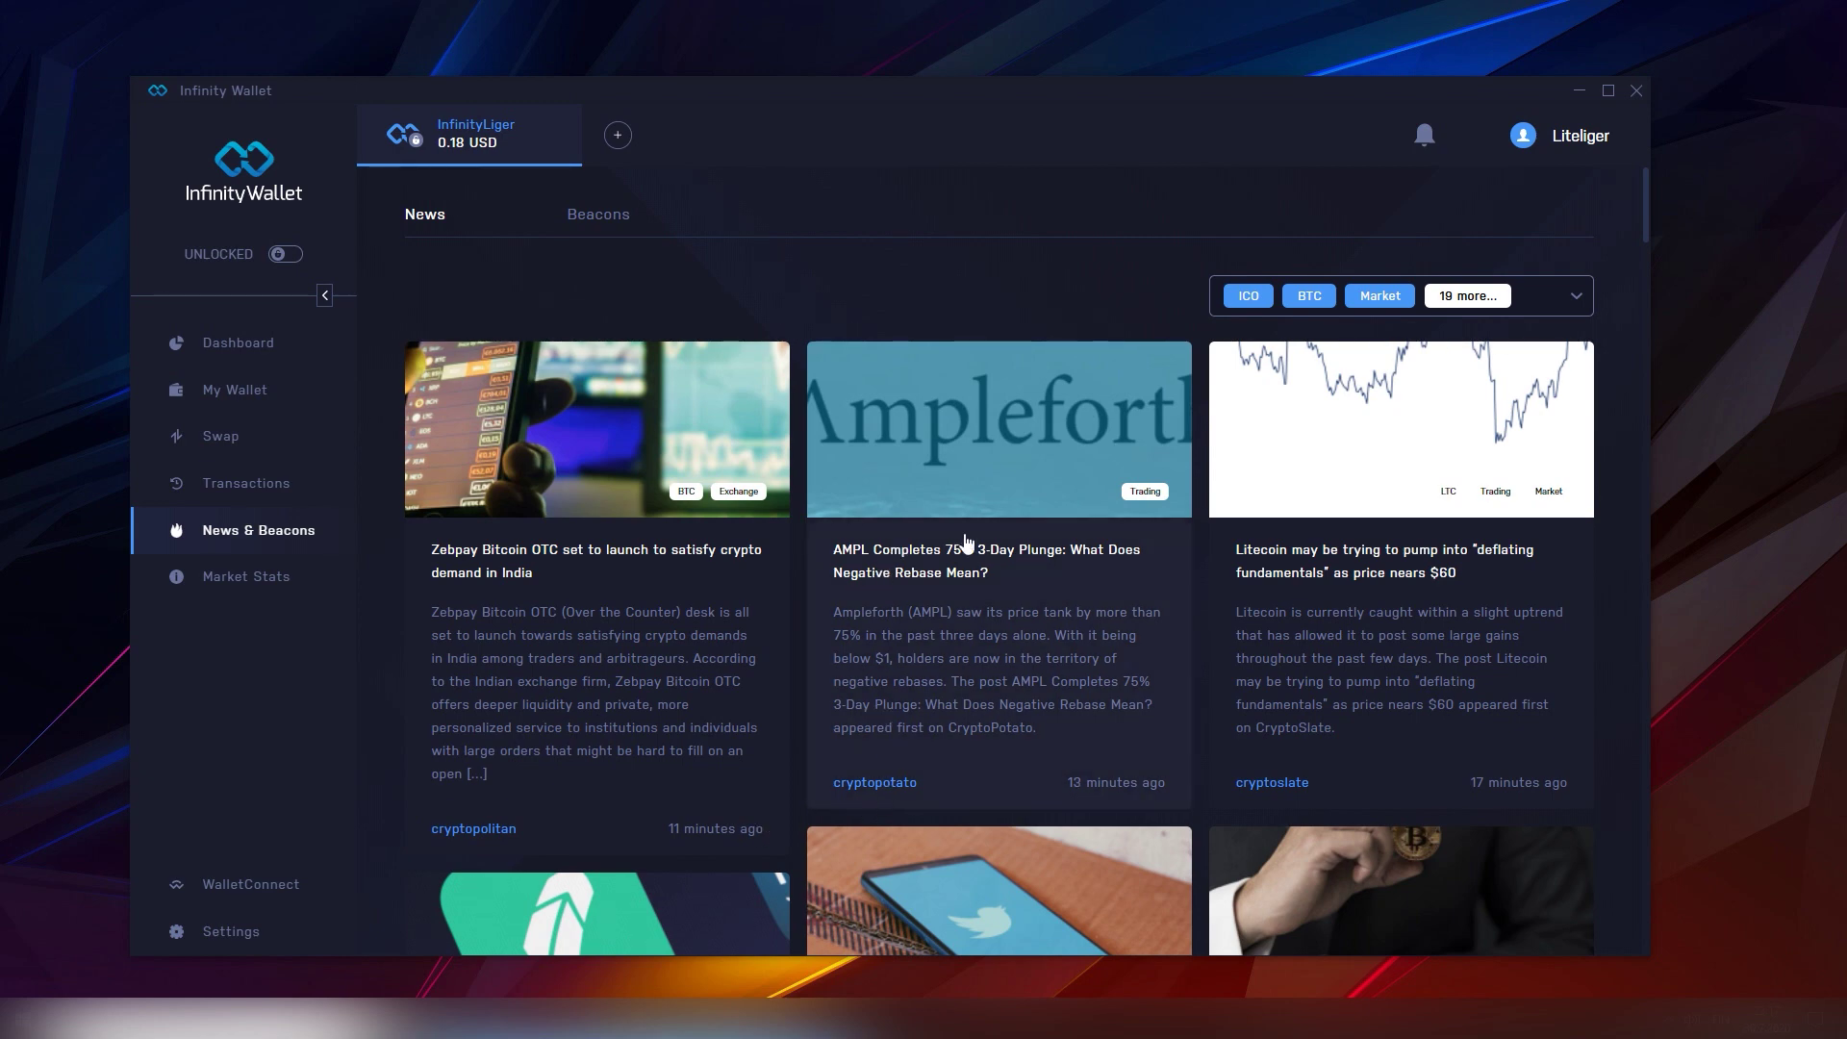
Untick ZEC in the news tag dropdown, then reopen it and untick BTC too
left_click(1574, 298)
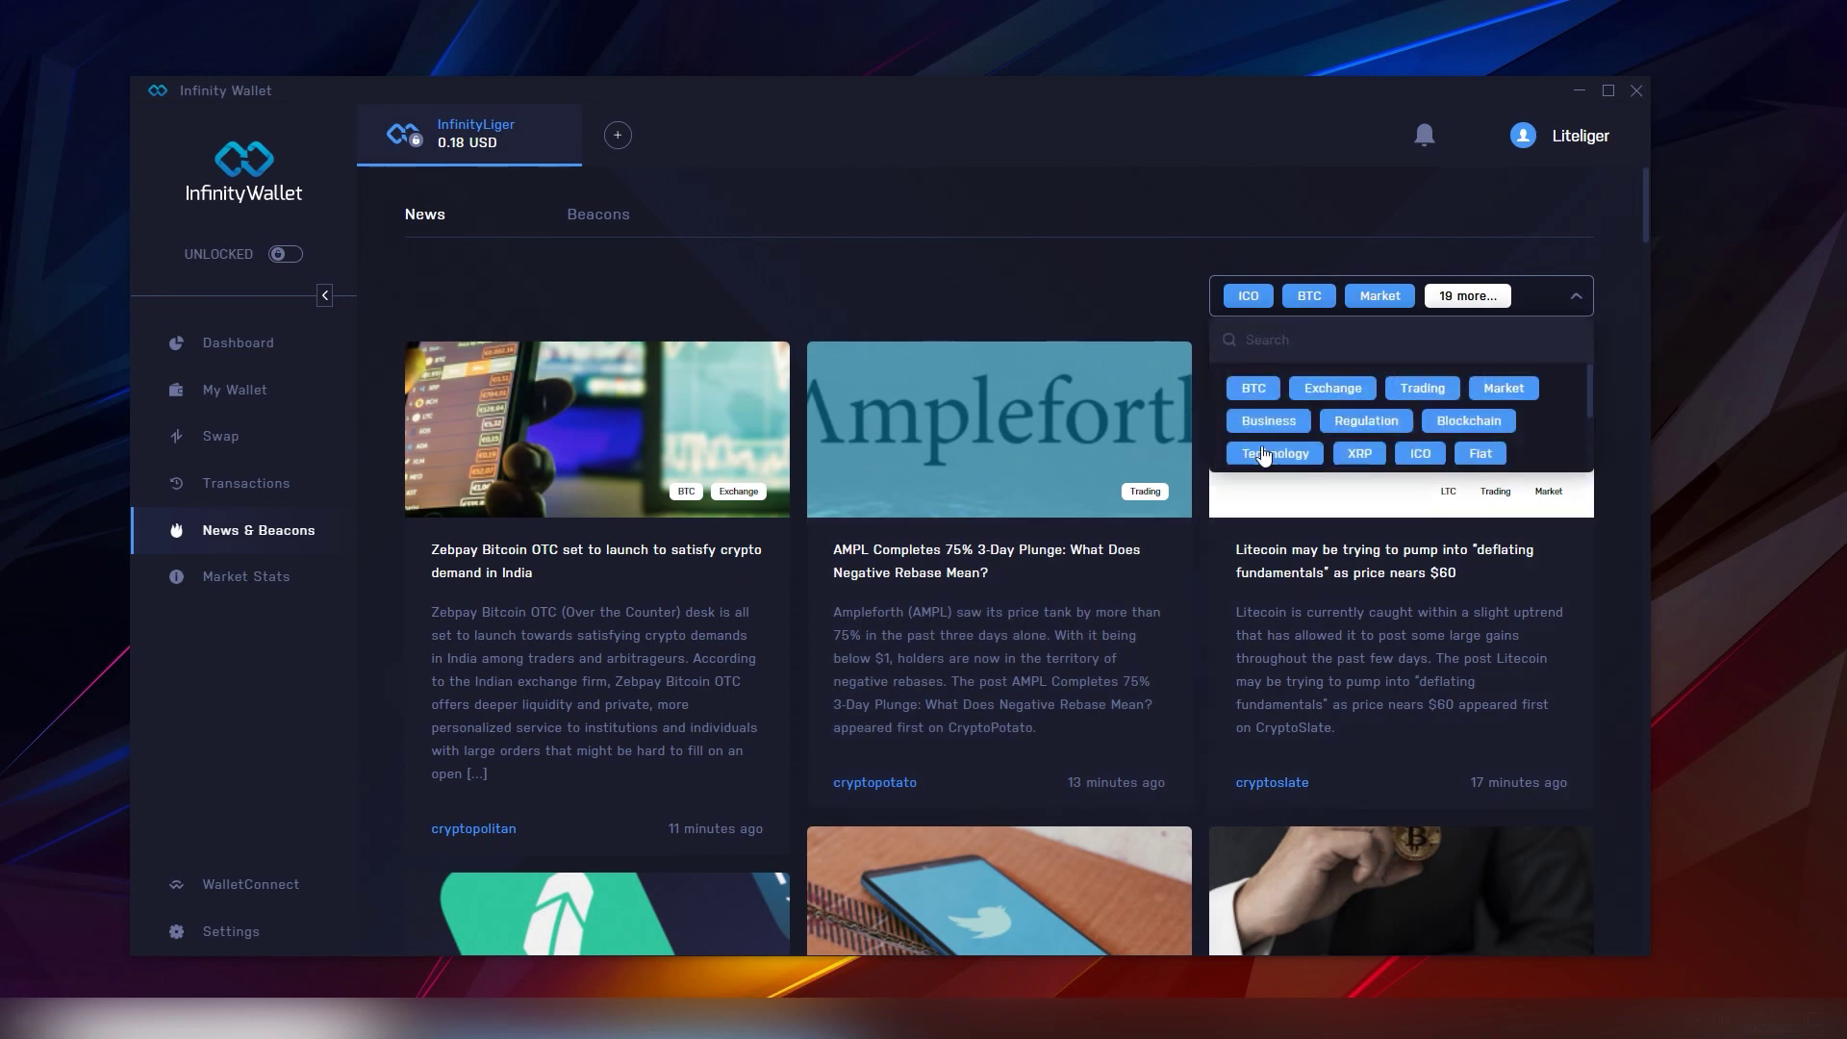
scroll(1374, 423, "down", 2)
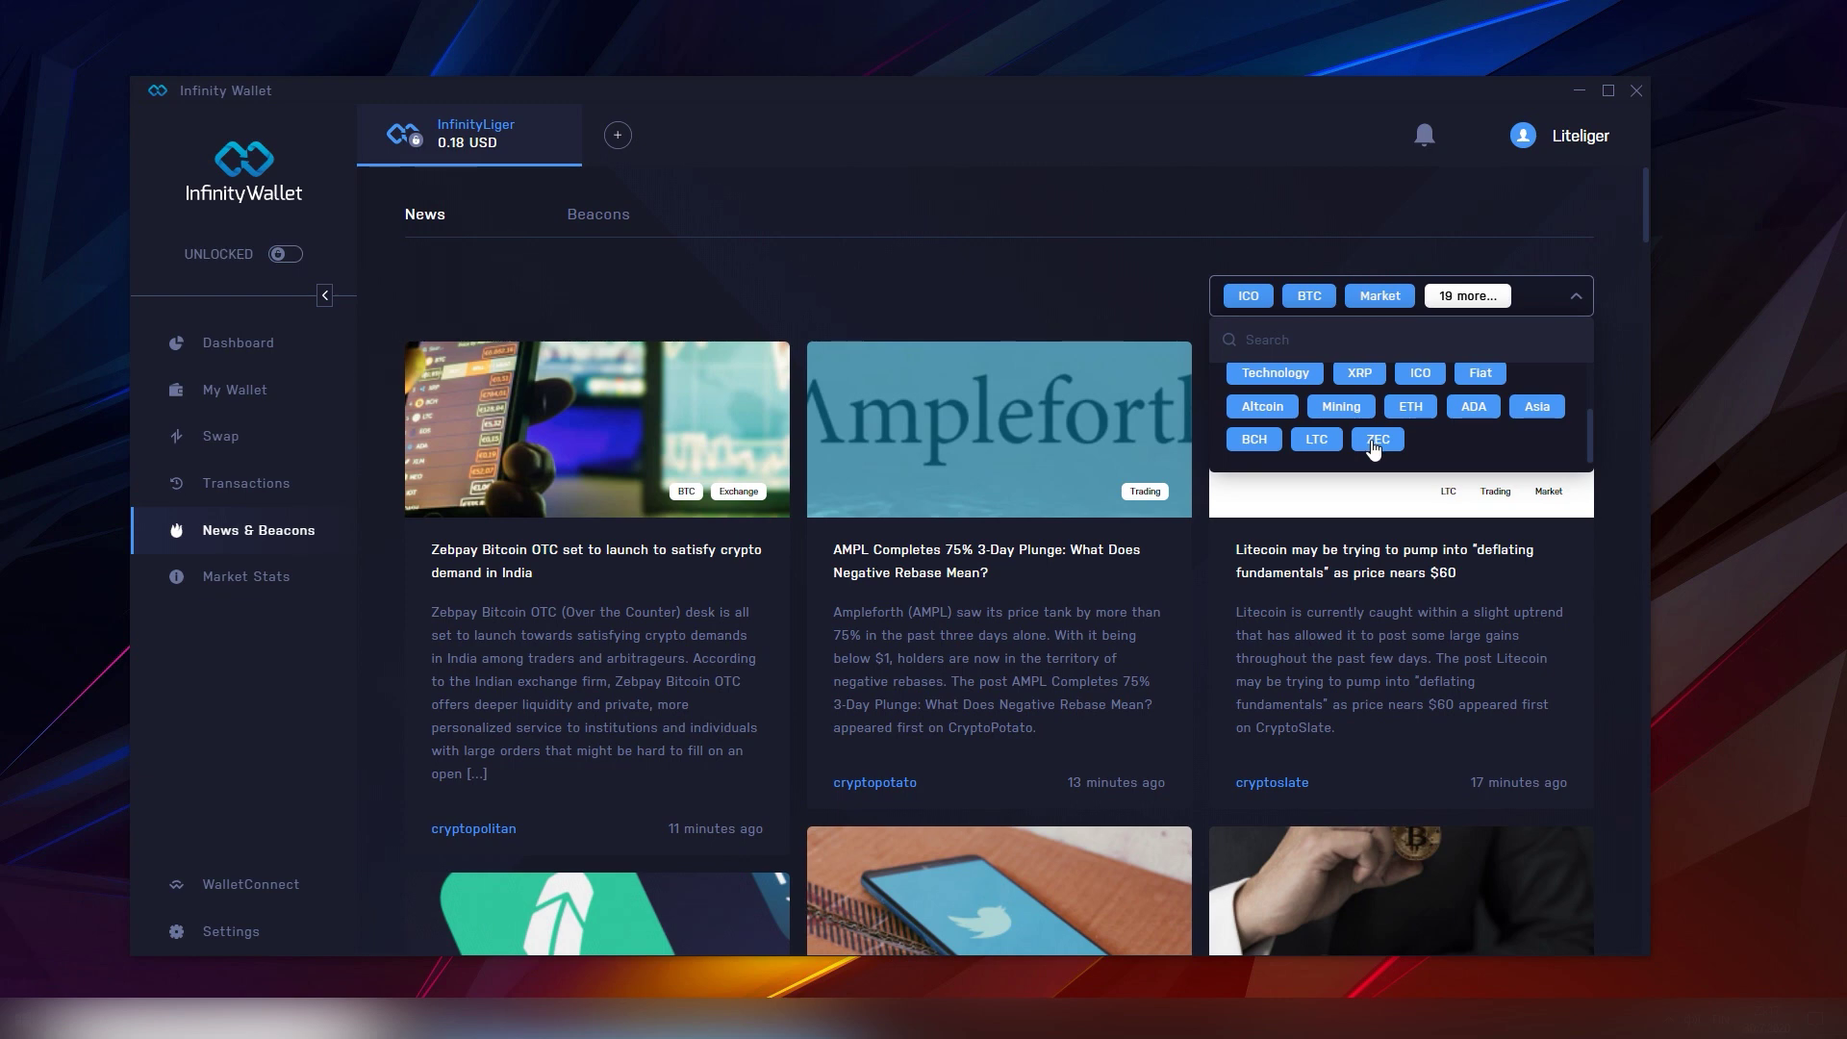
left_click(1375, 442)
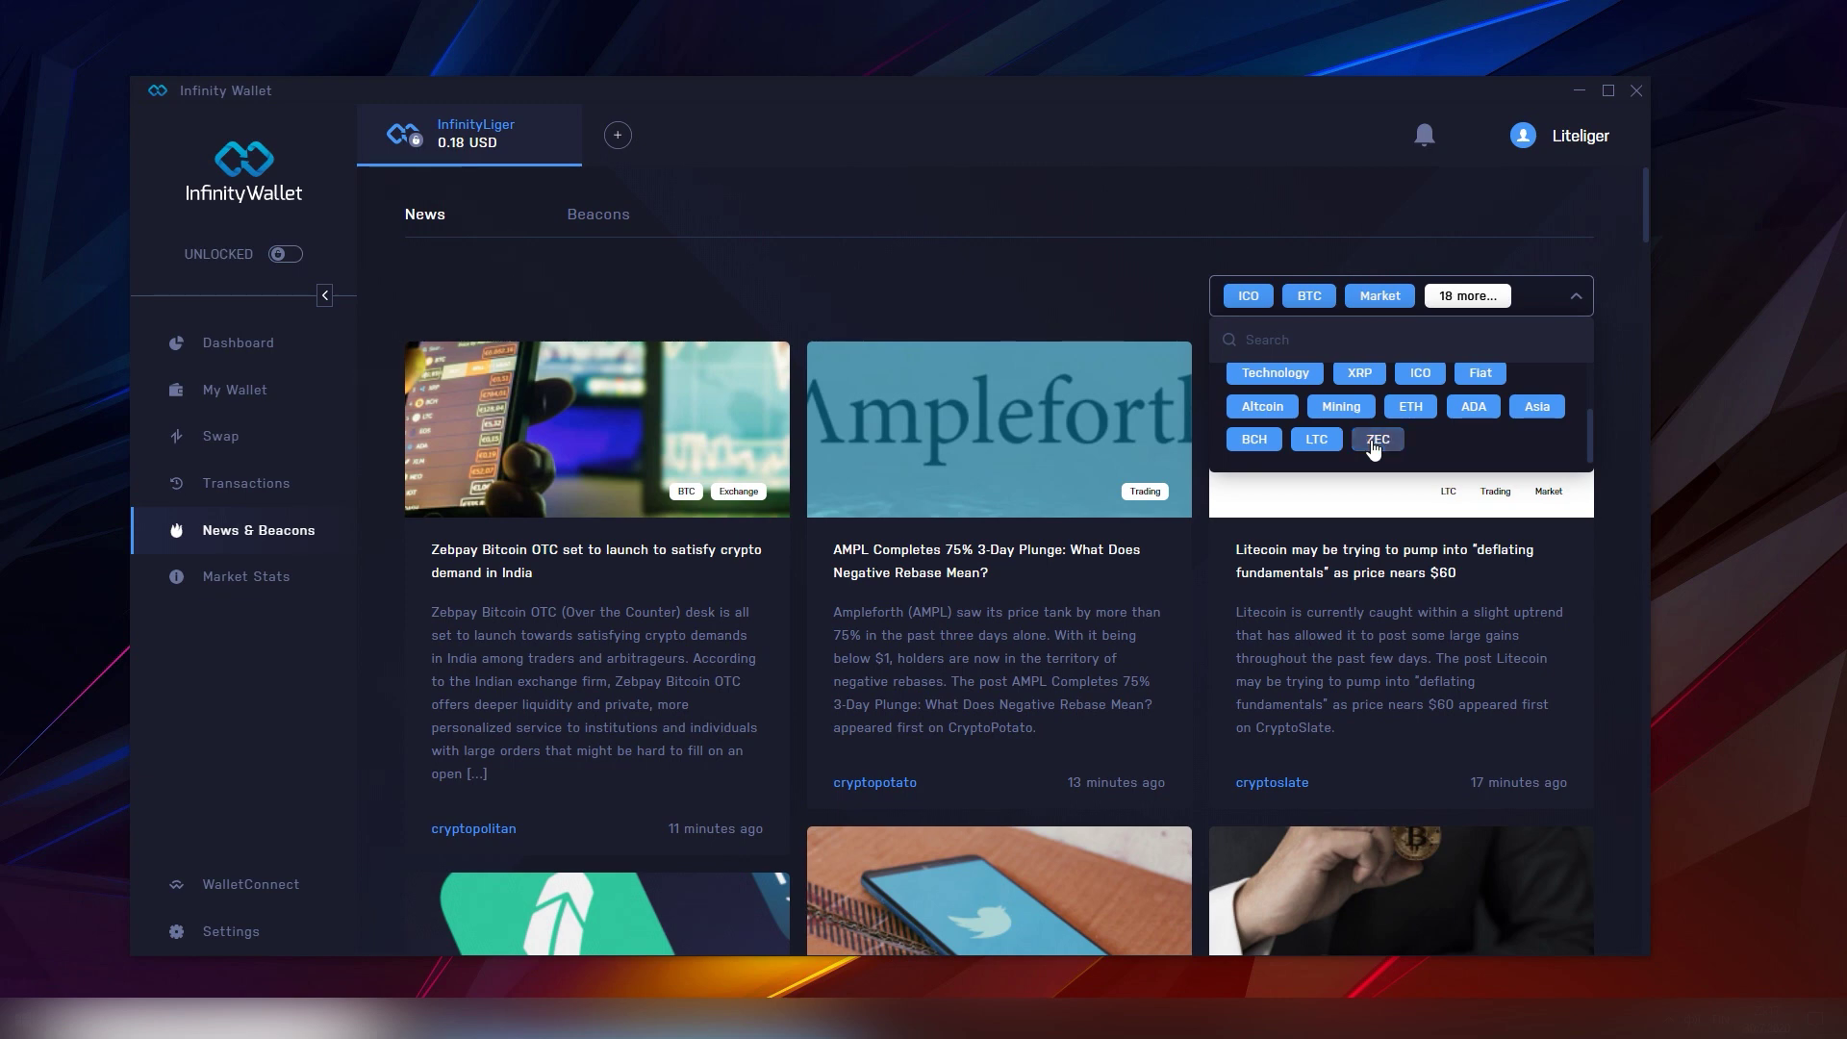
left_click(1116, 315)
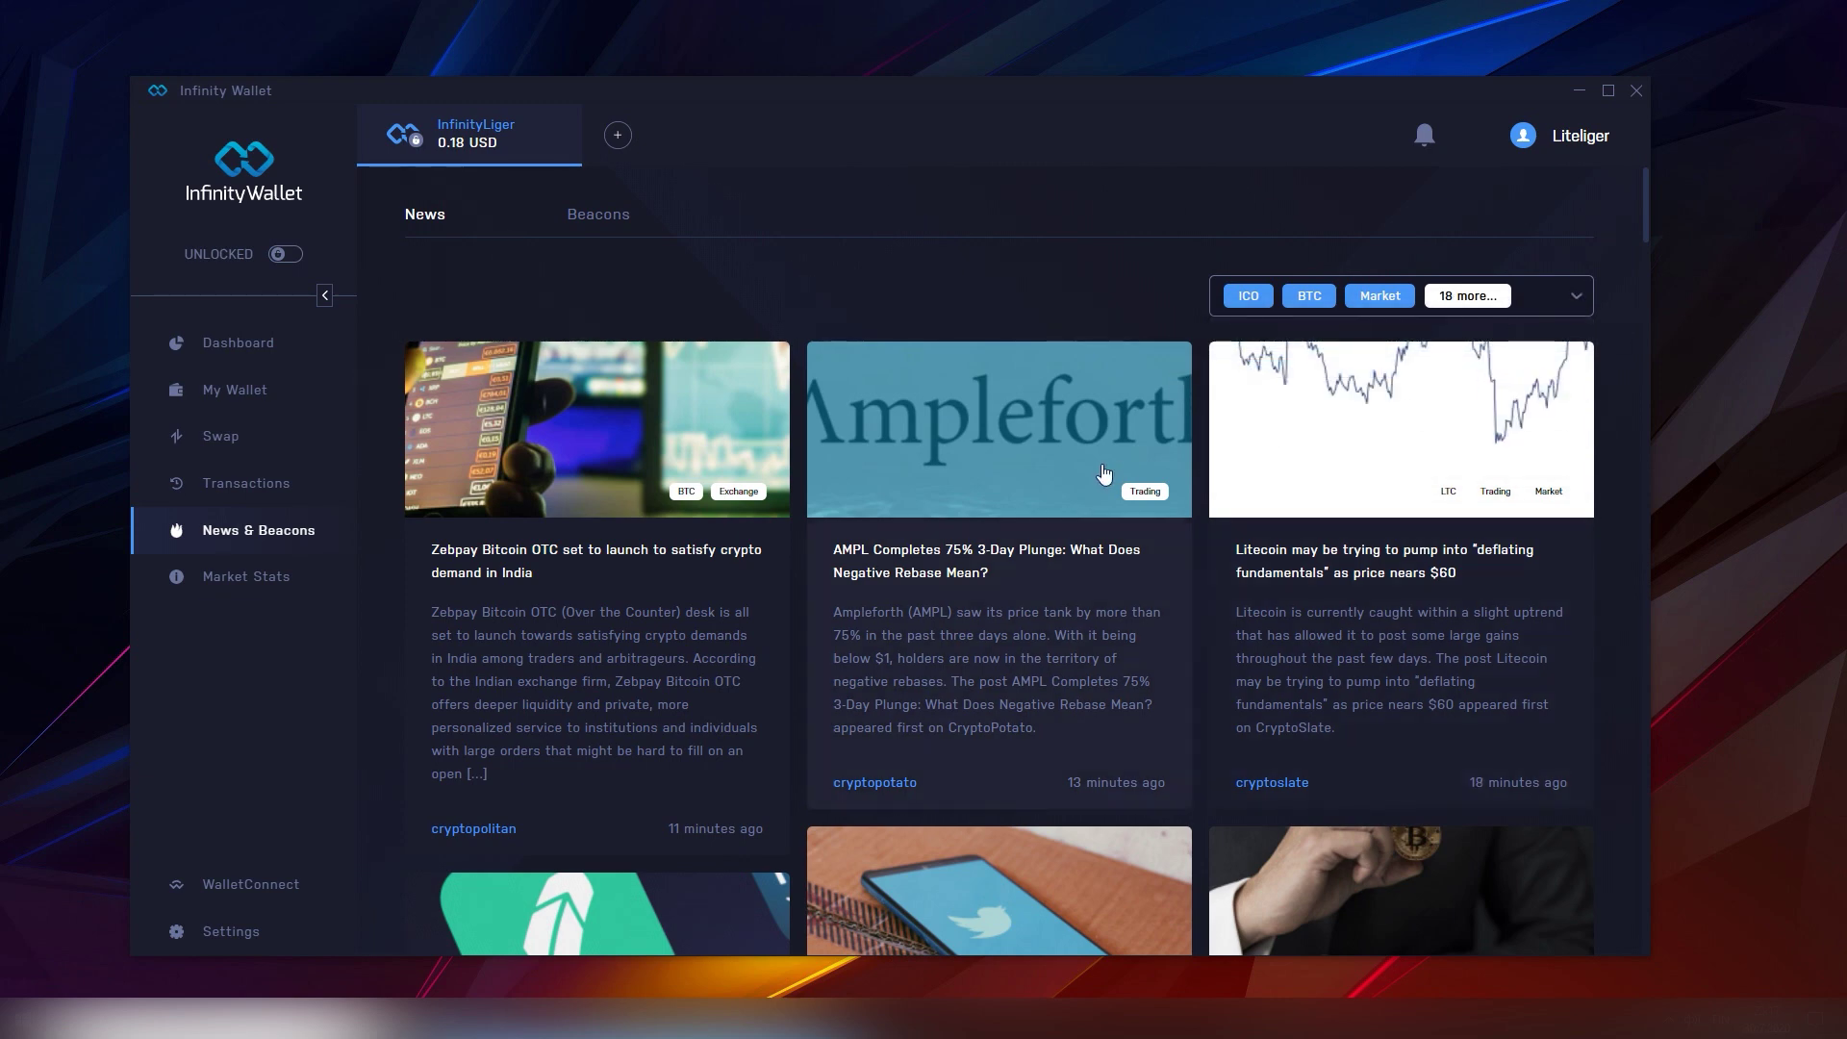
left_click(1499, 300)
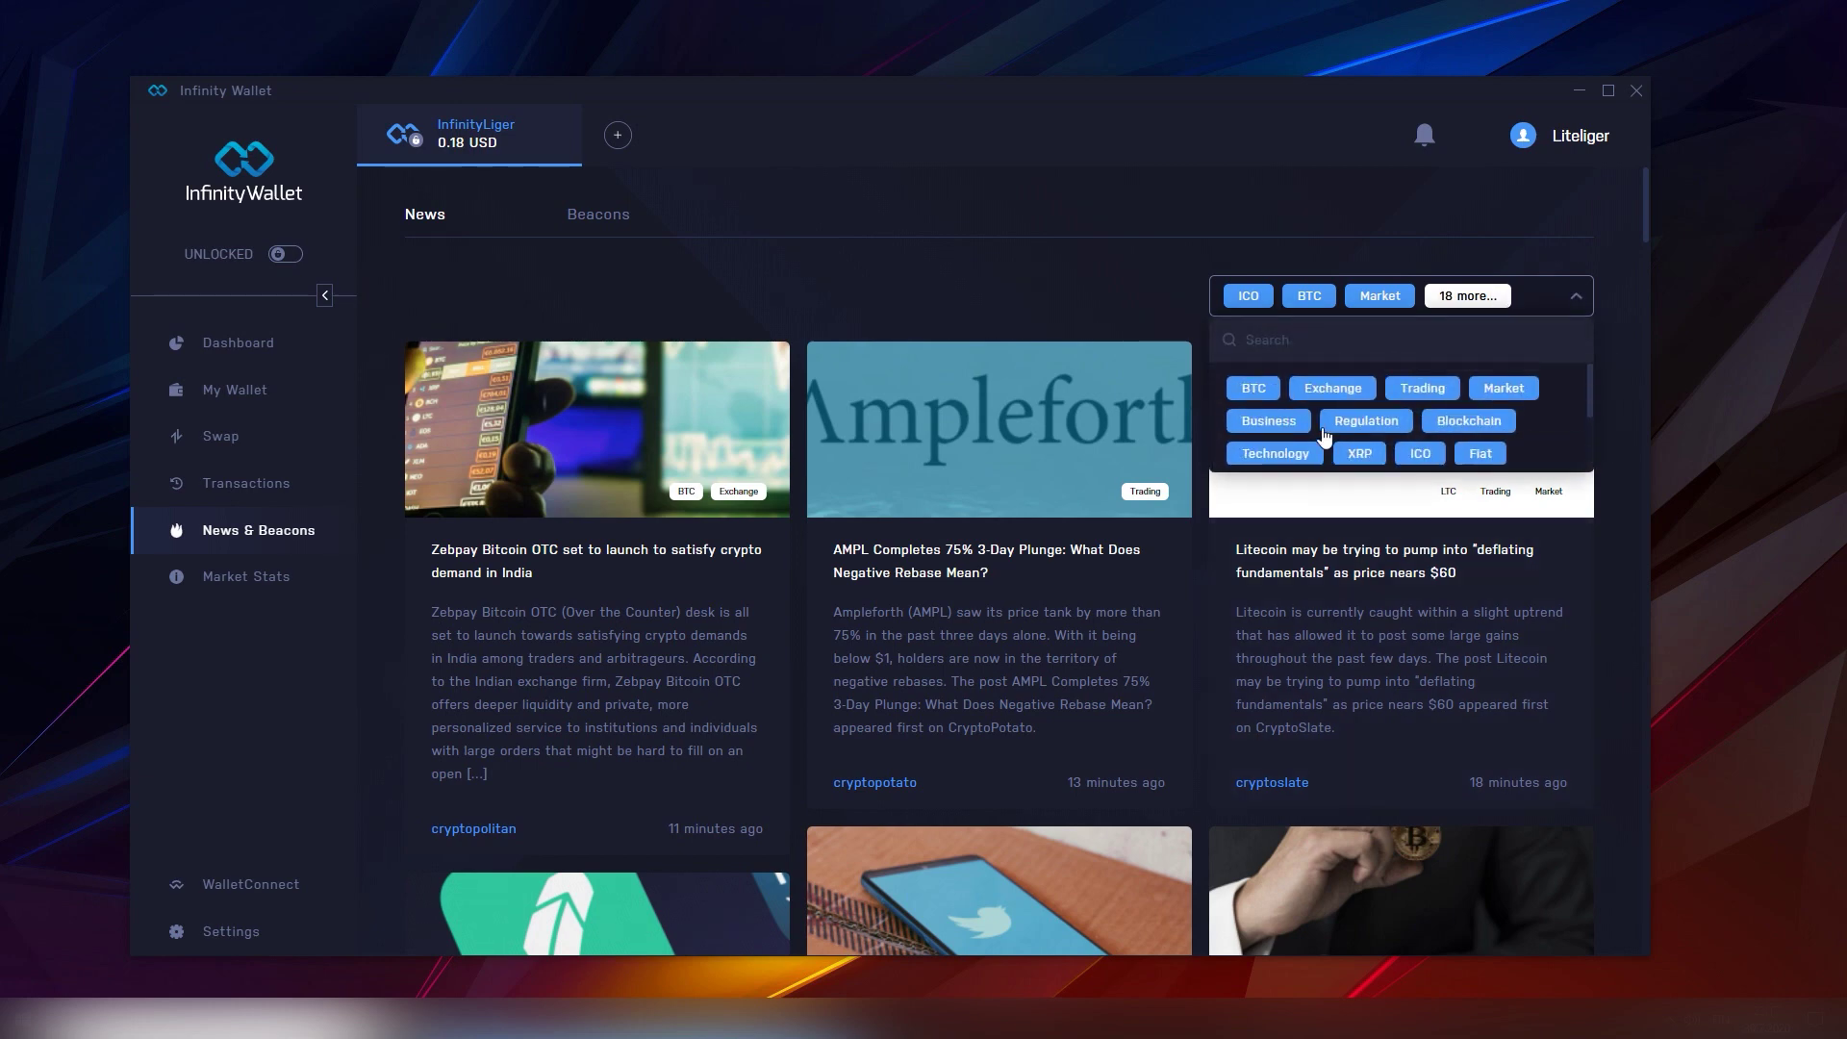
left_click(1246, 397)
left_click(1146, 333)
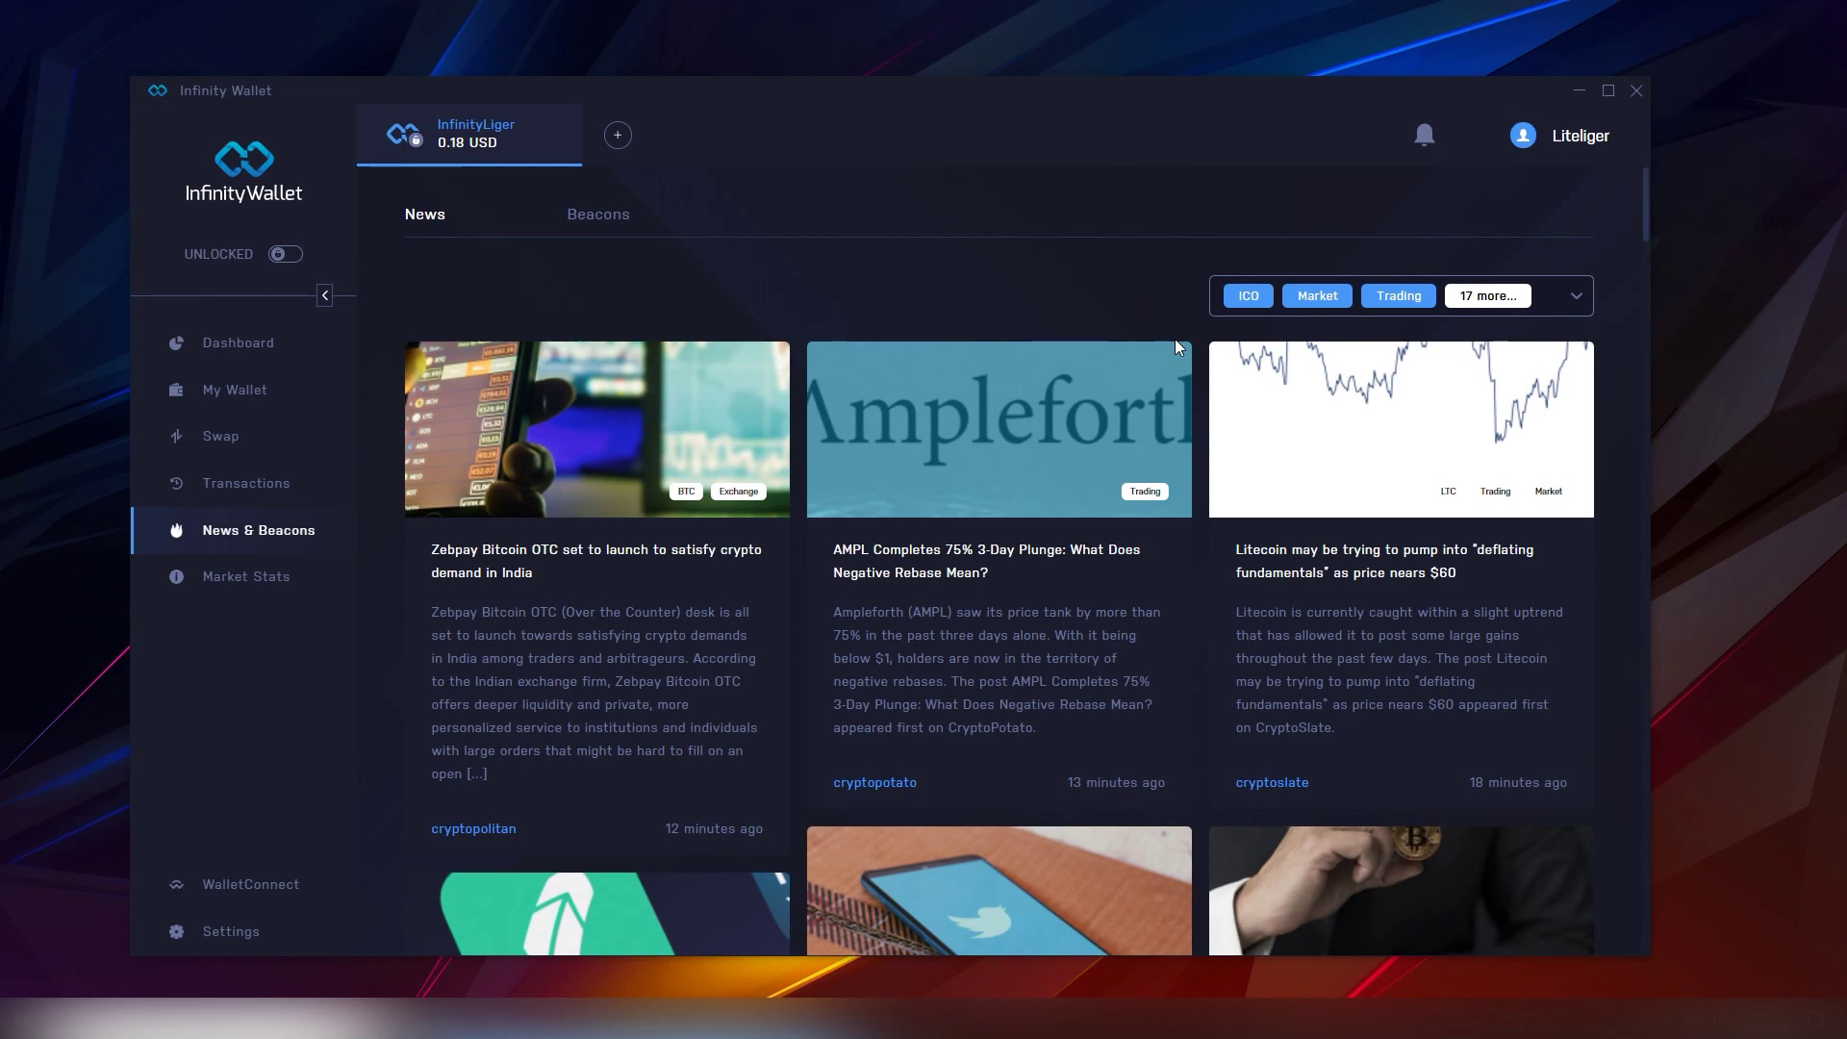
Open Market Stats and scroll the All Assets table down to rank 119, MCO
left_click(279, 588)
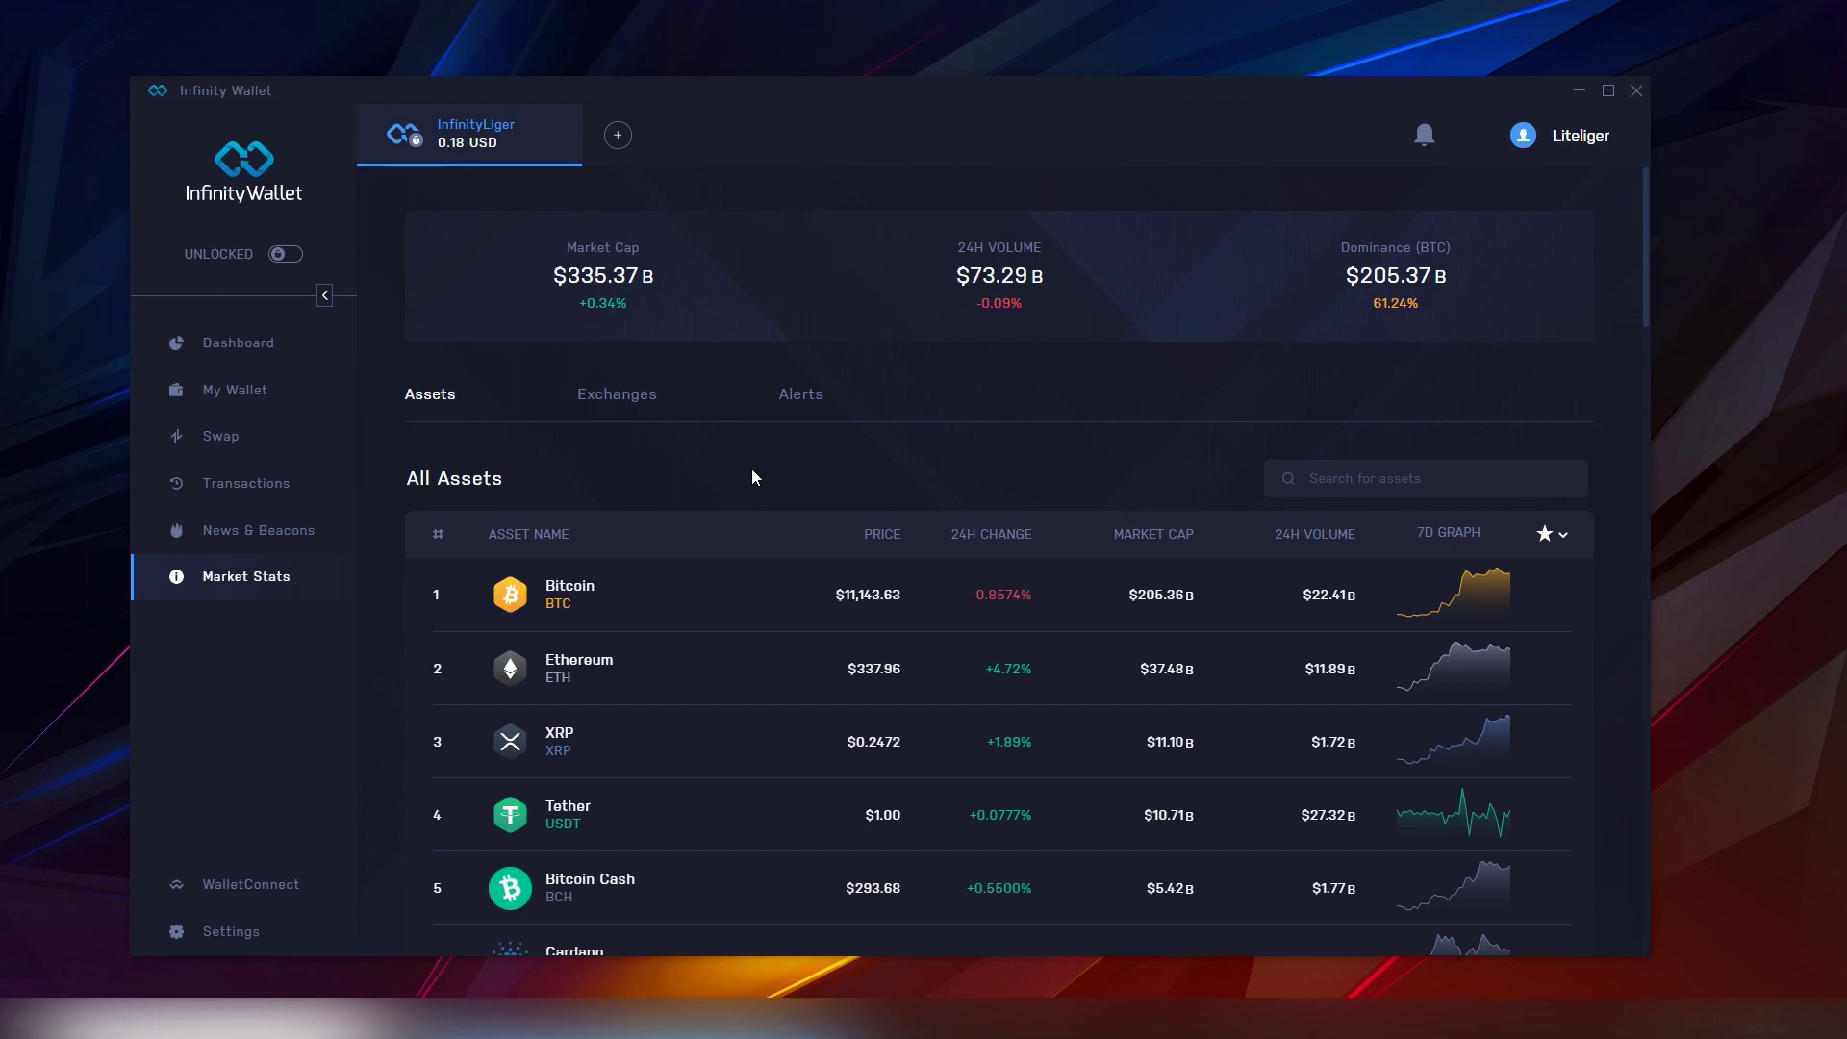
scroll(752, 477, "down", 4)
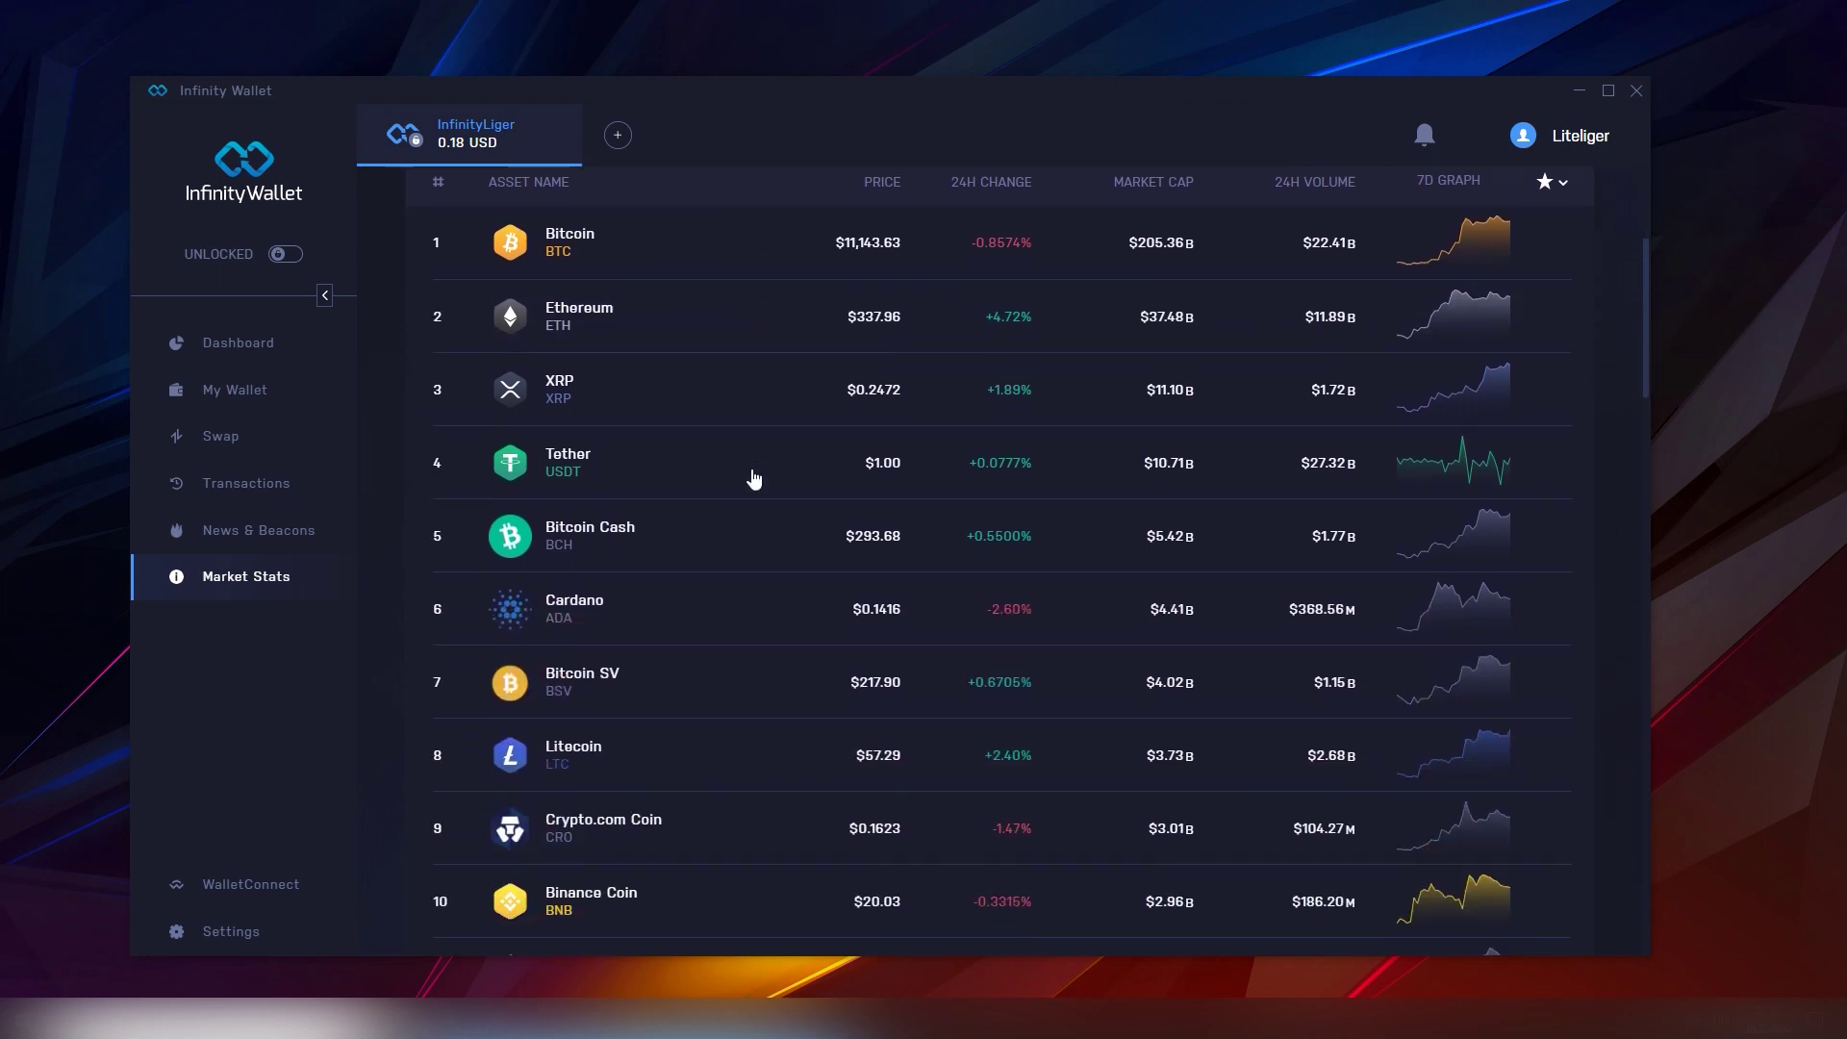
scroll(753, 479, "down", 20)
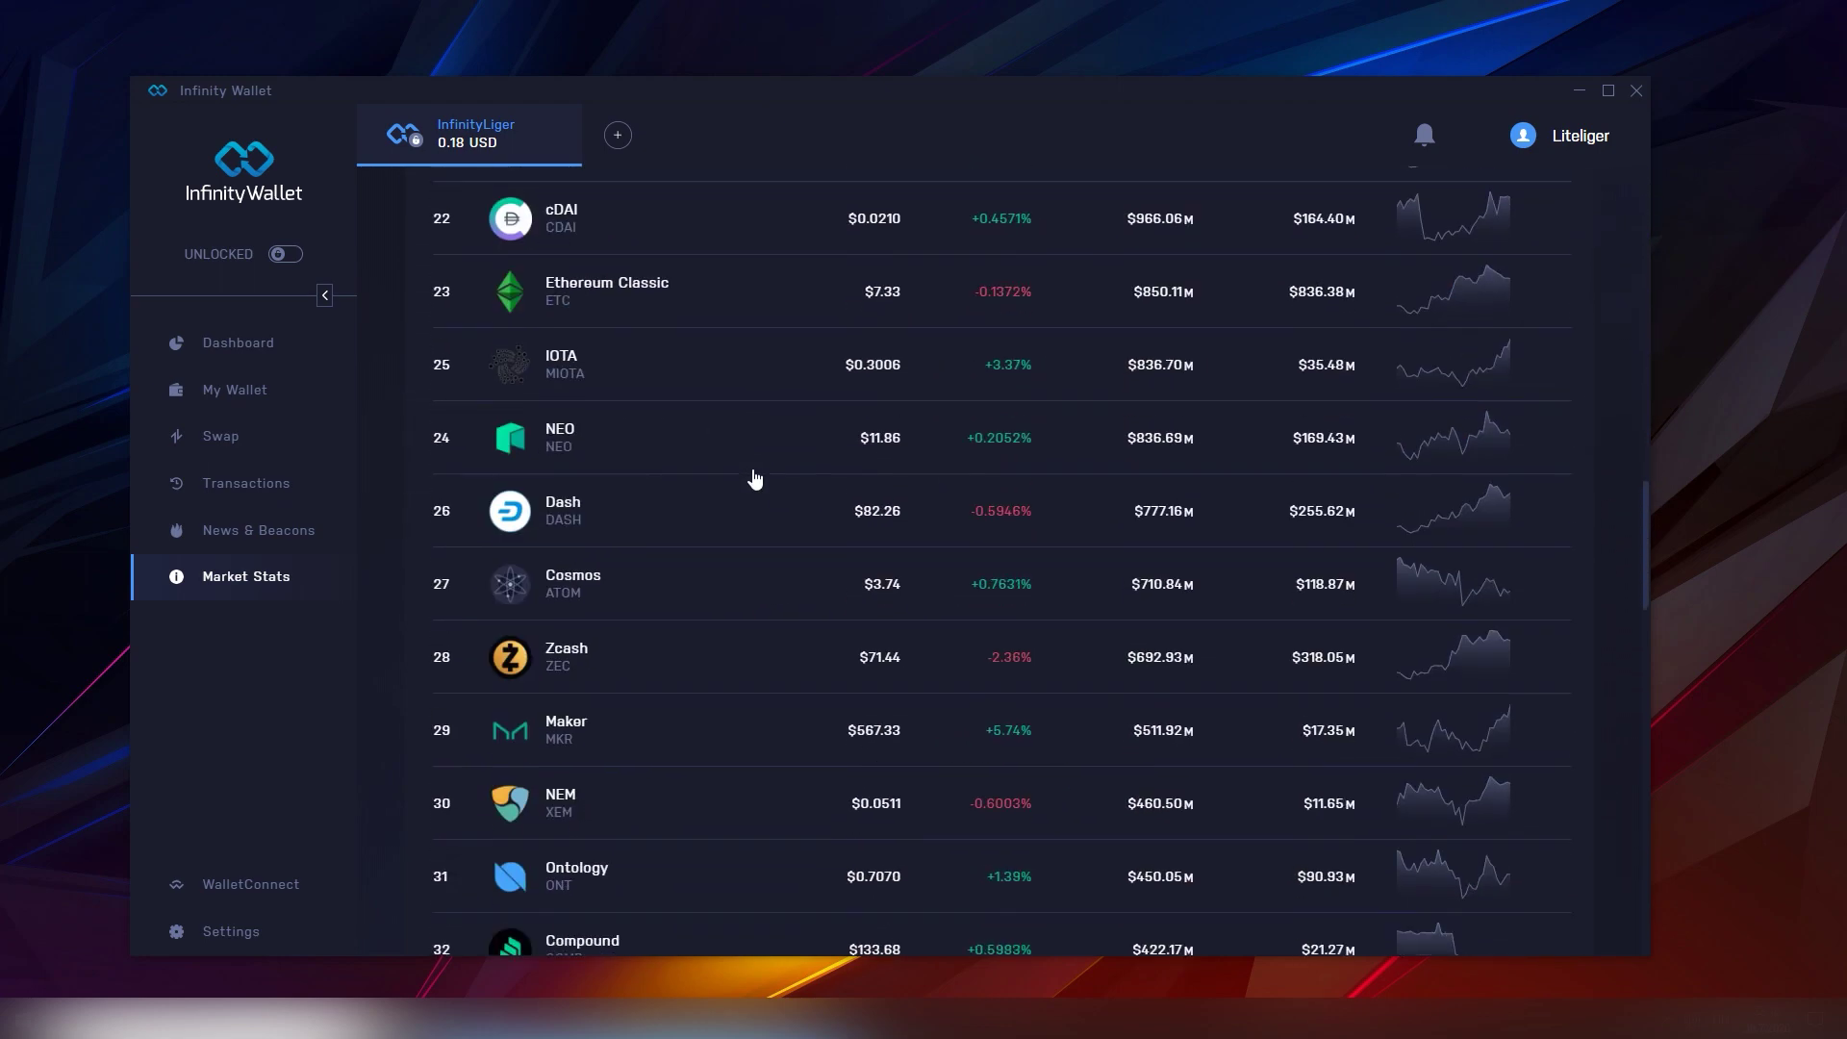
scroll(755, 478, "down", 20)
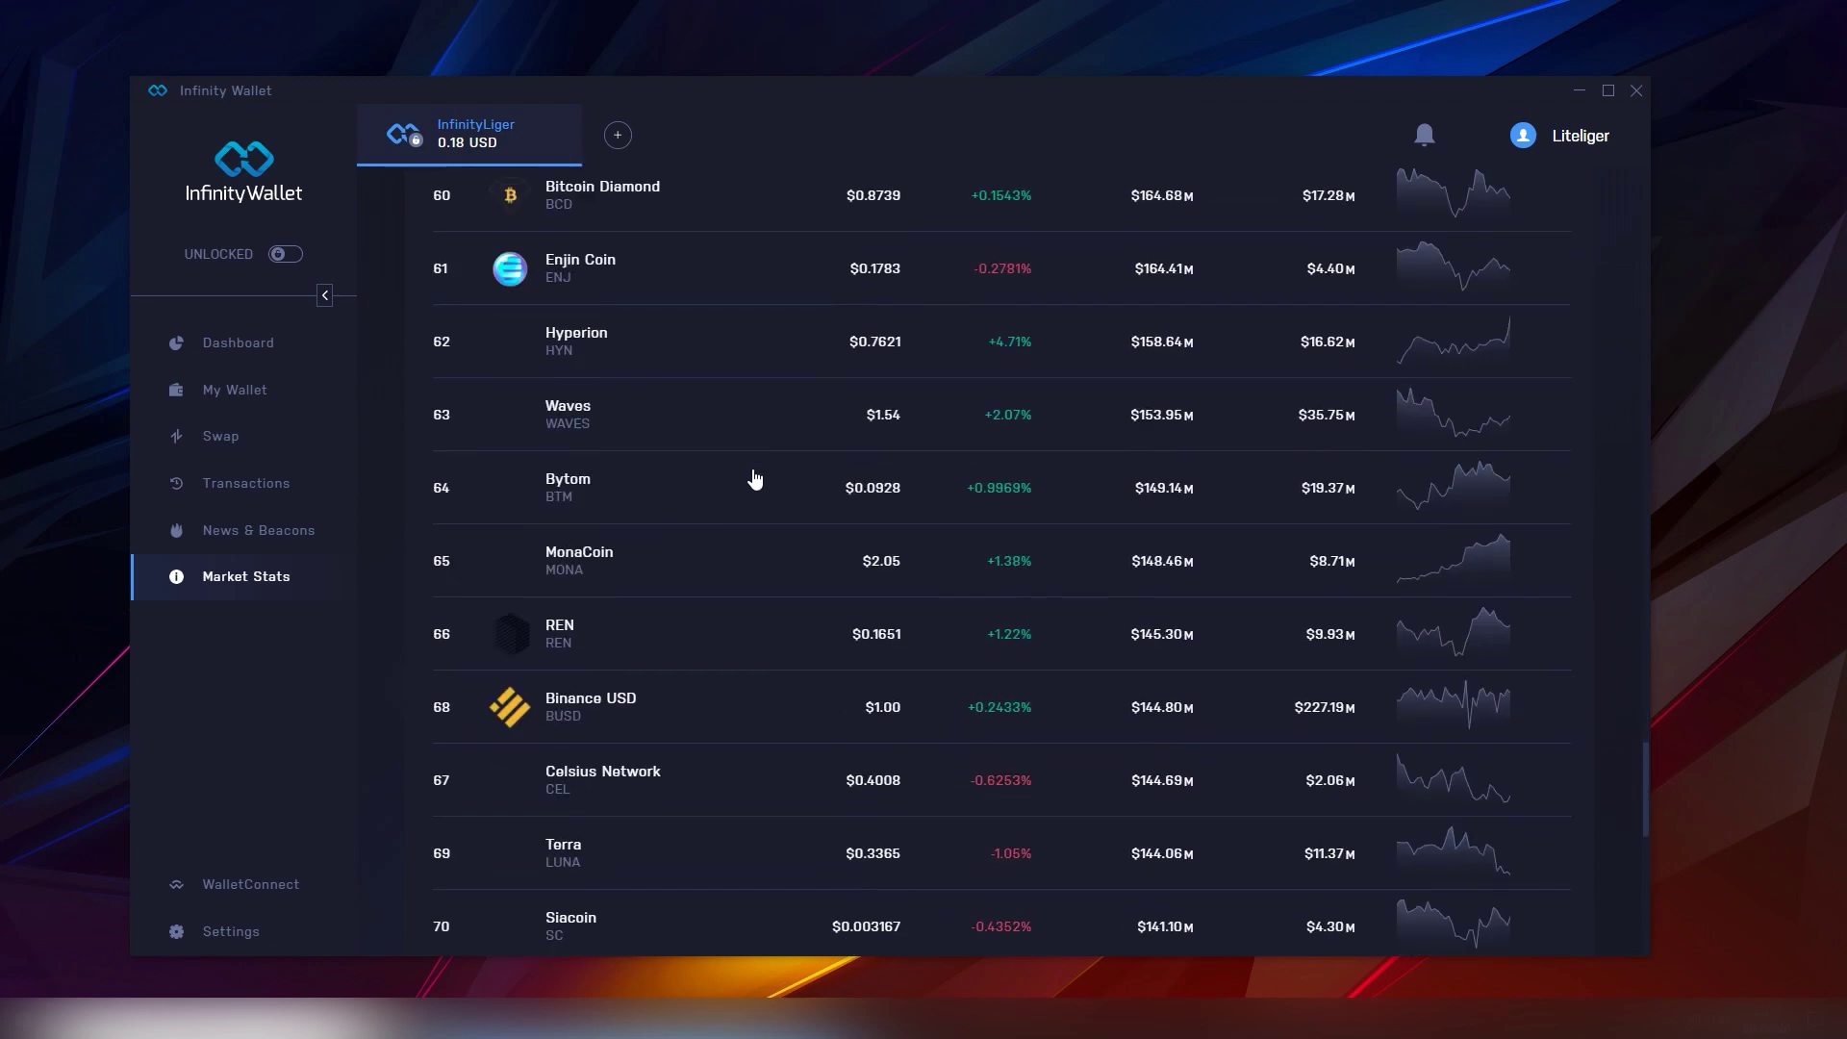
scroll(753, 478, "down", 10)
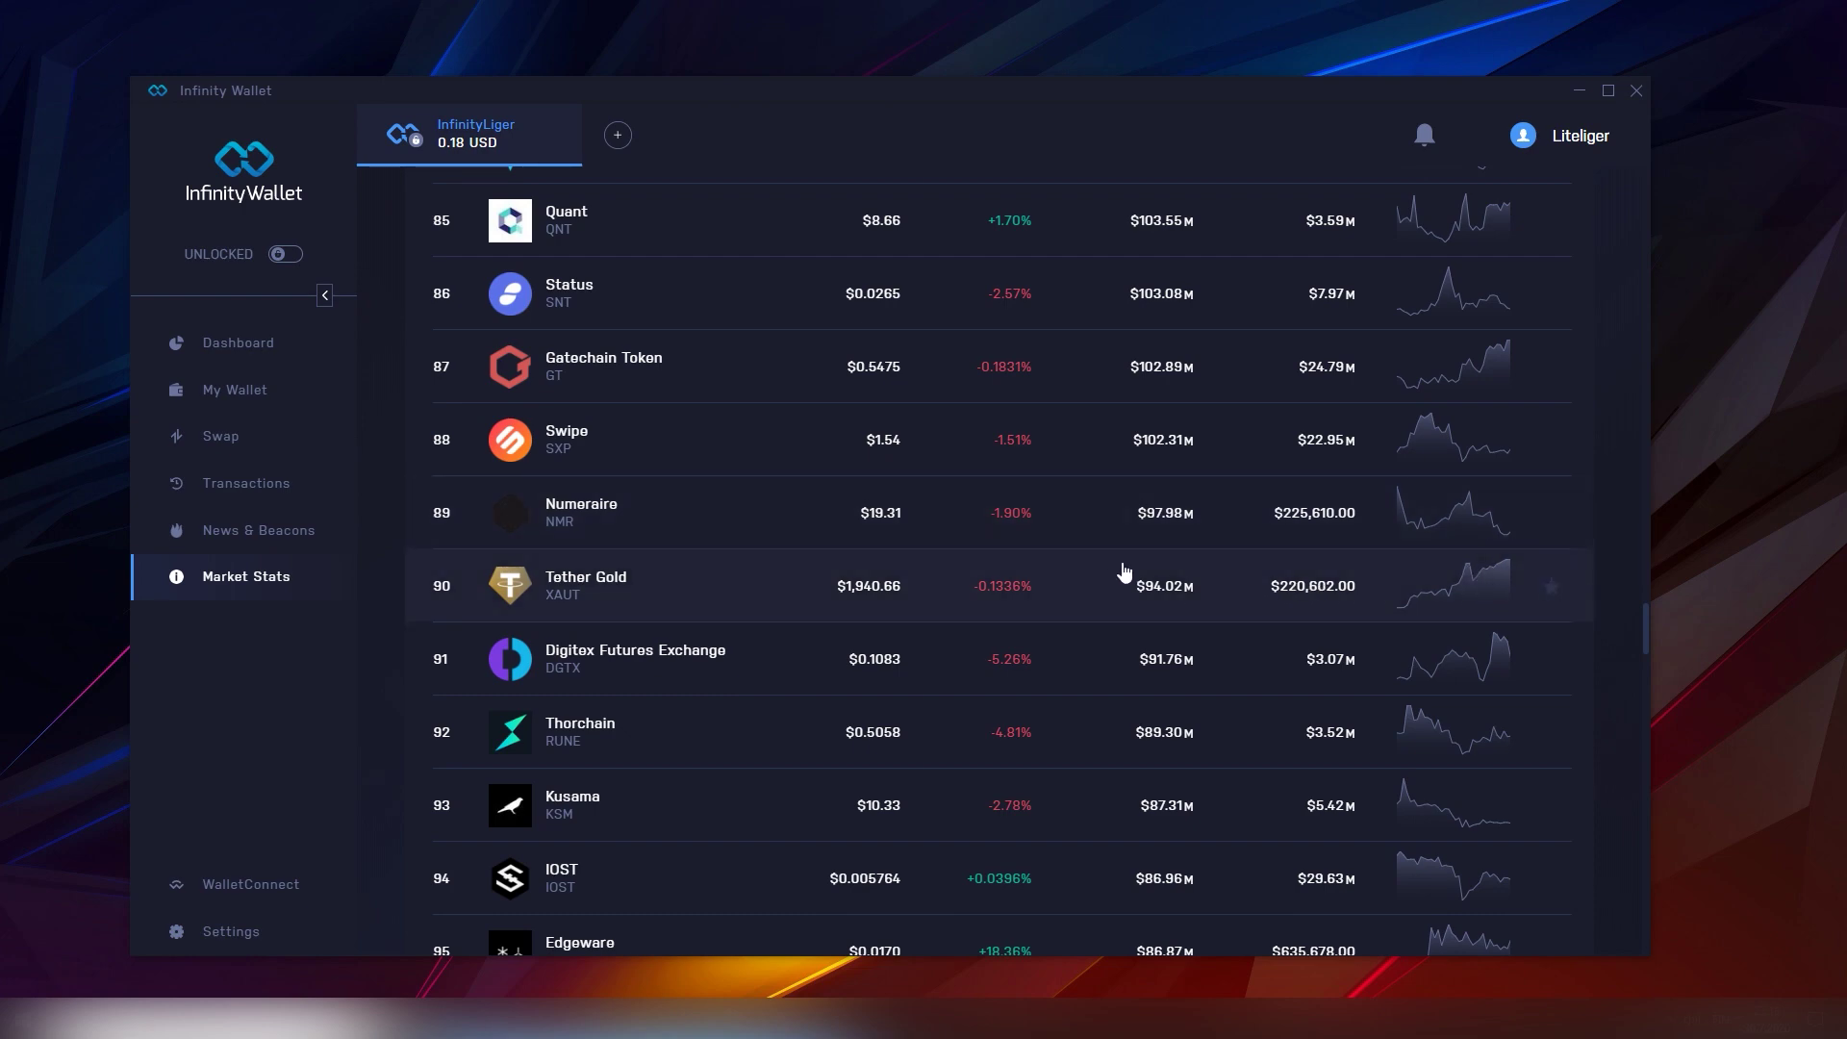
scroll(762, 651, "down", 9)
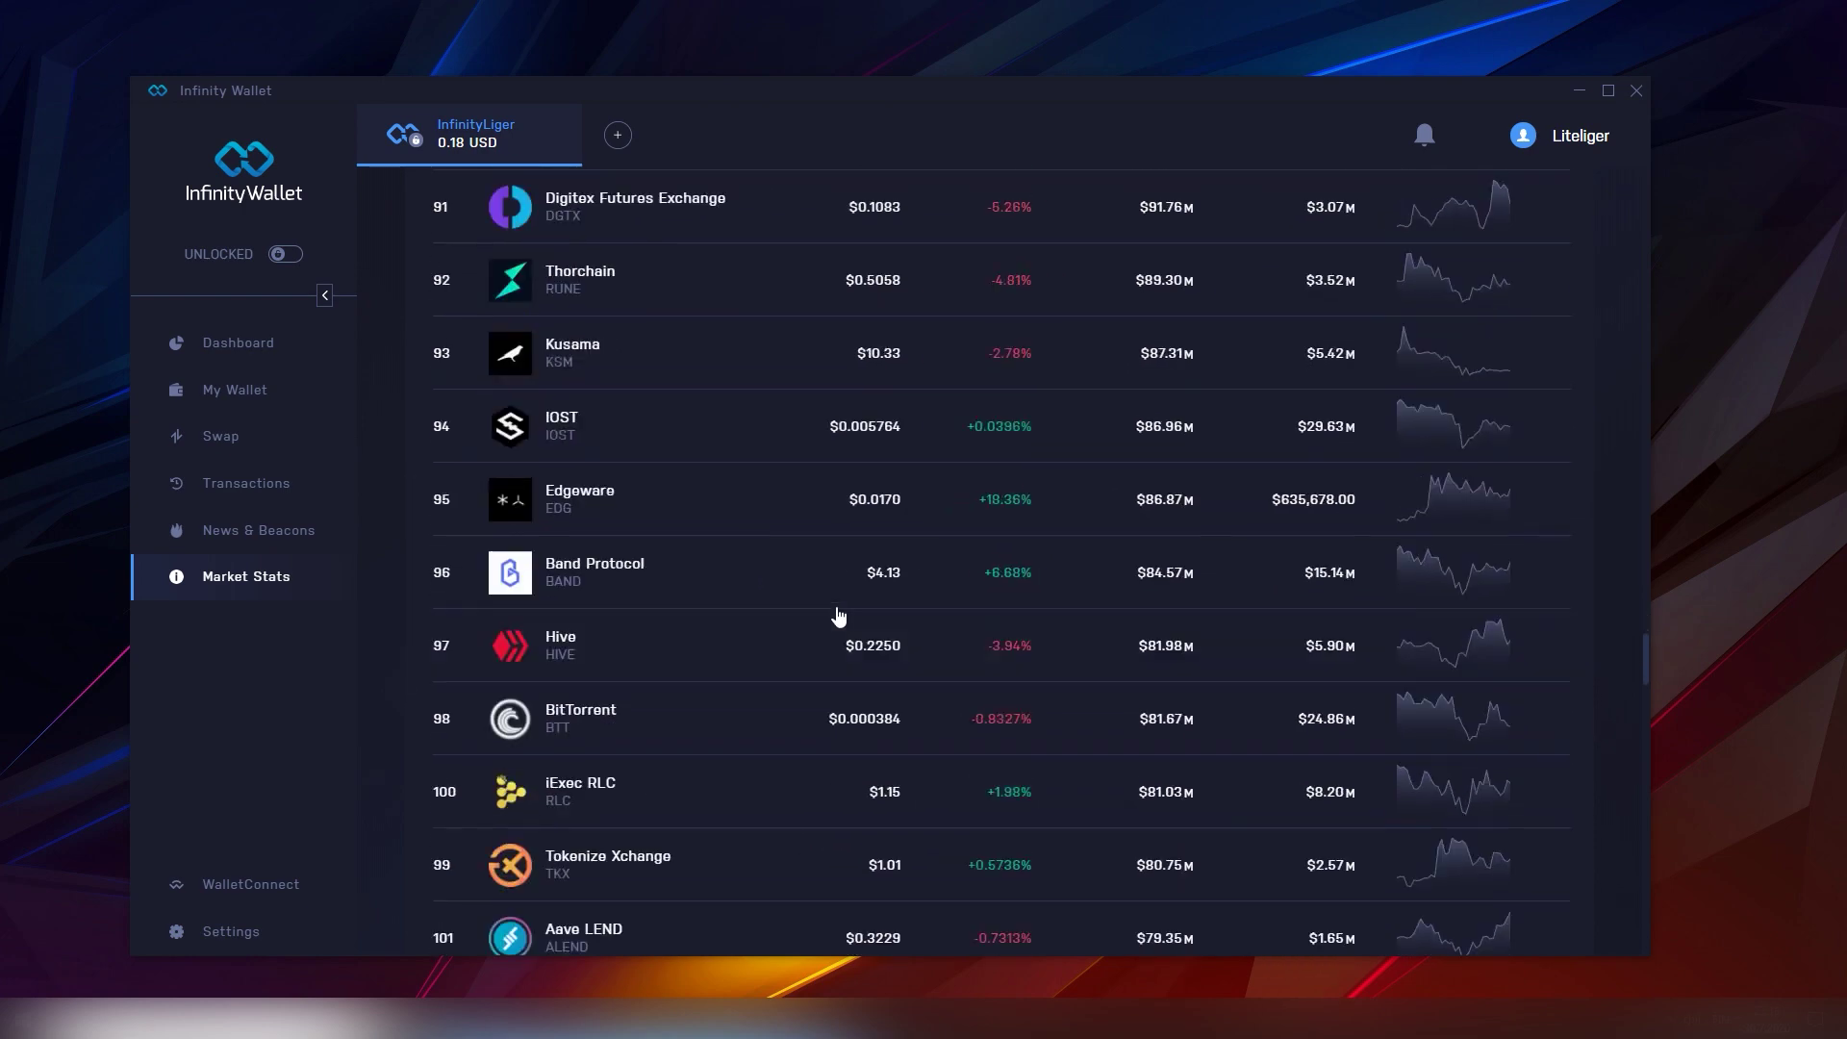
scroll(838, 616, "down", 6)
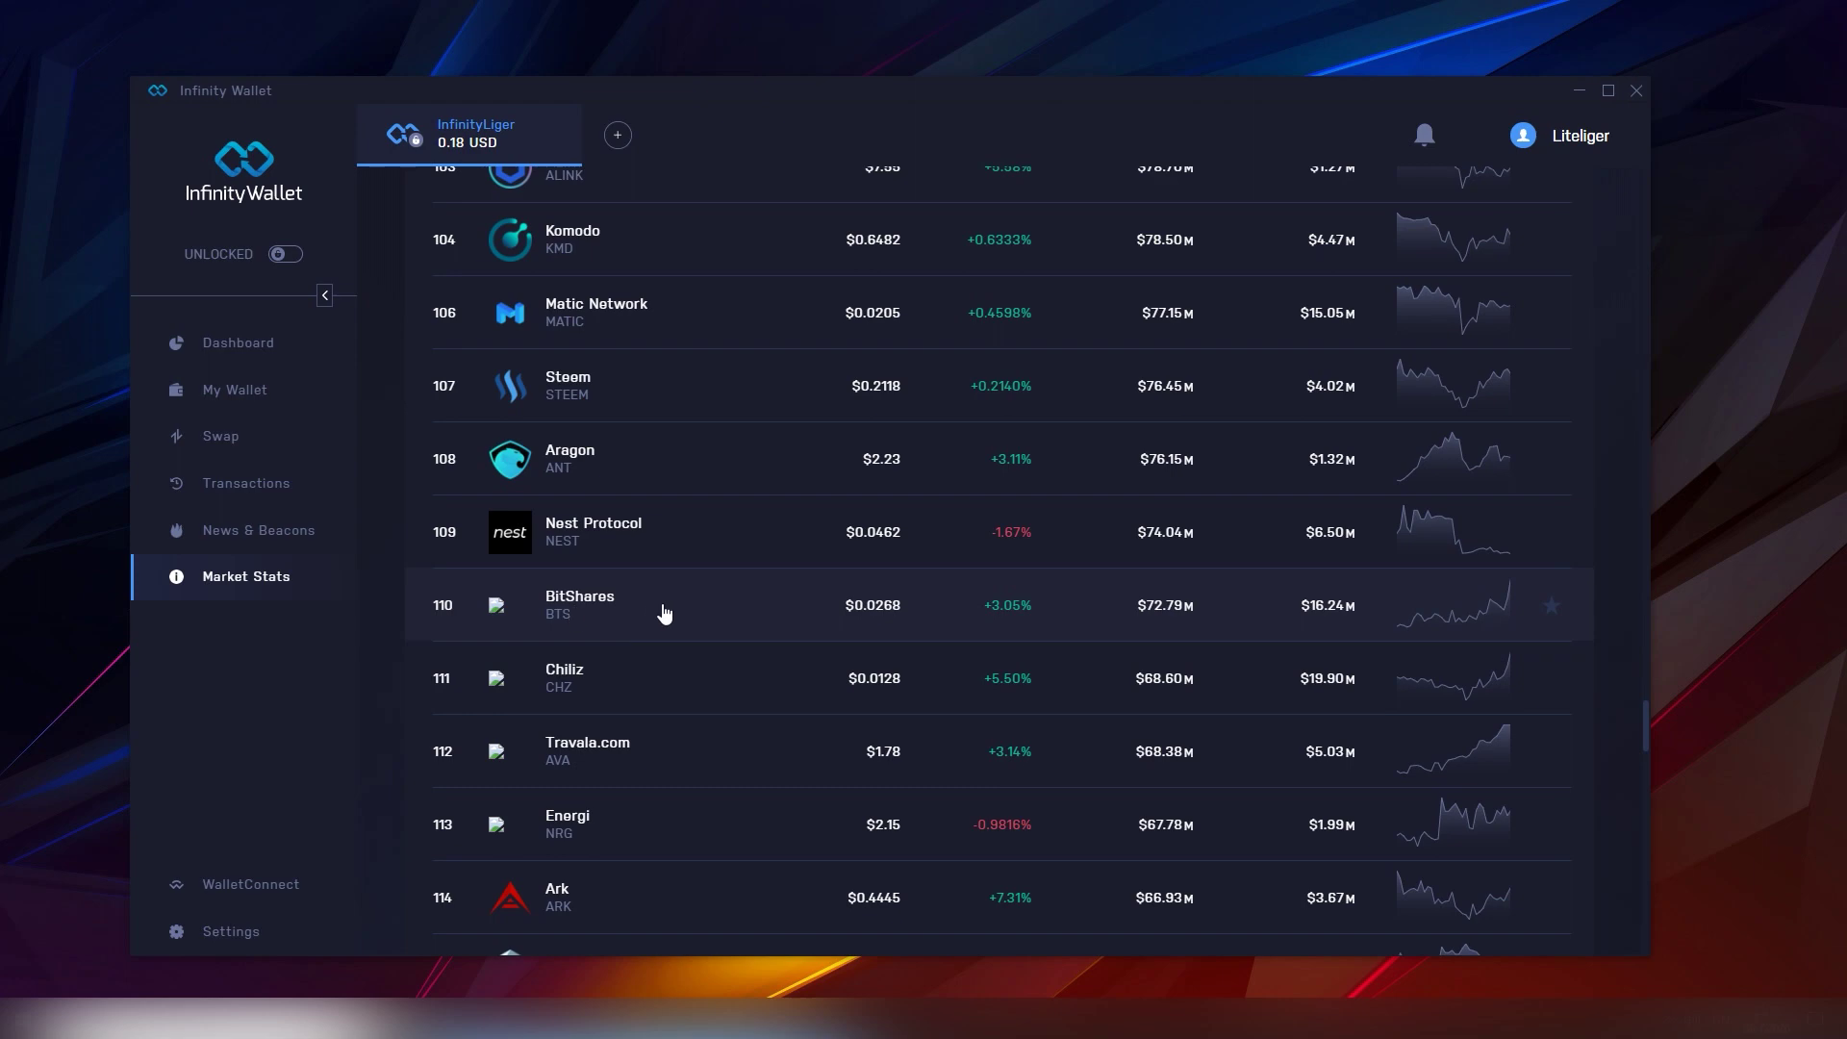
scroll(664, 613, "down", 8)
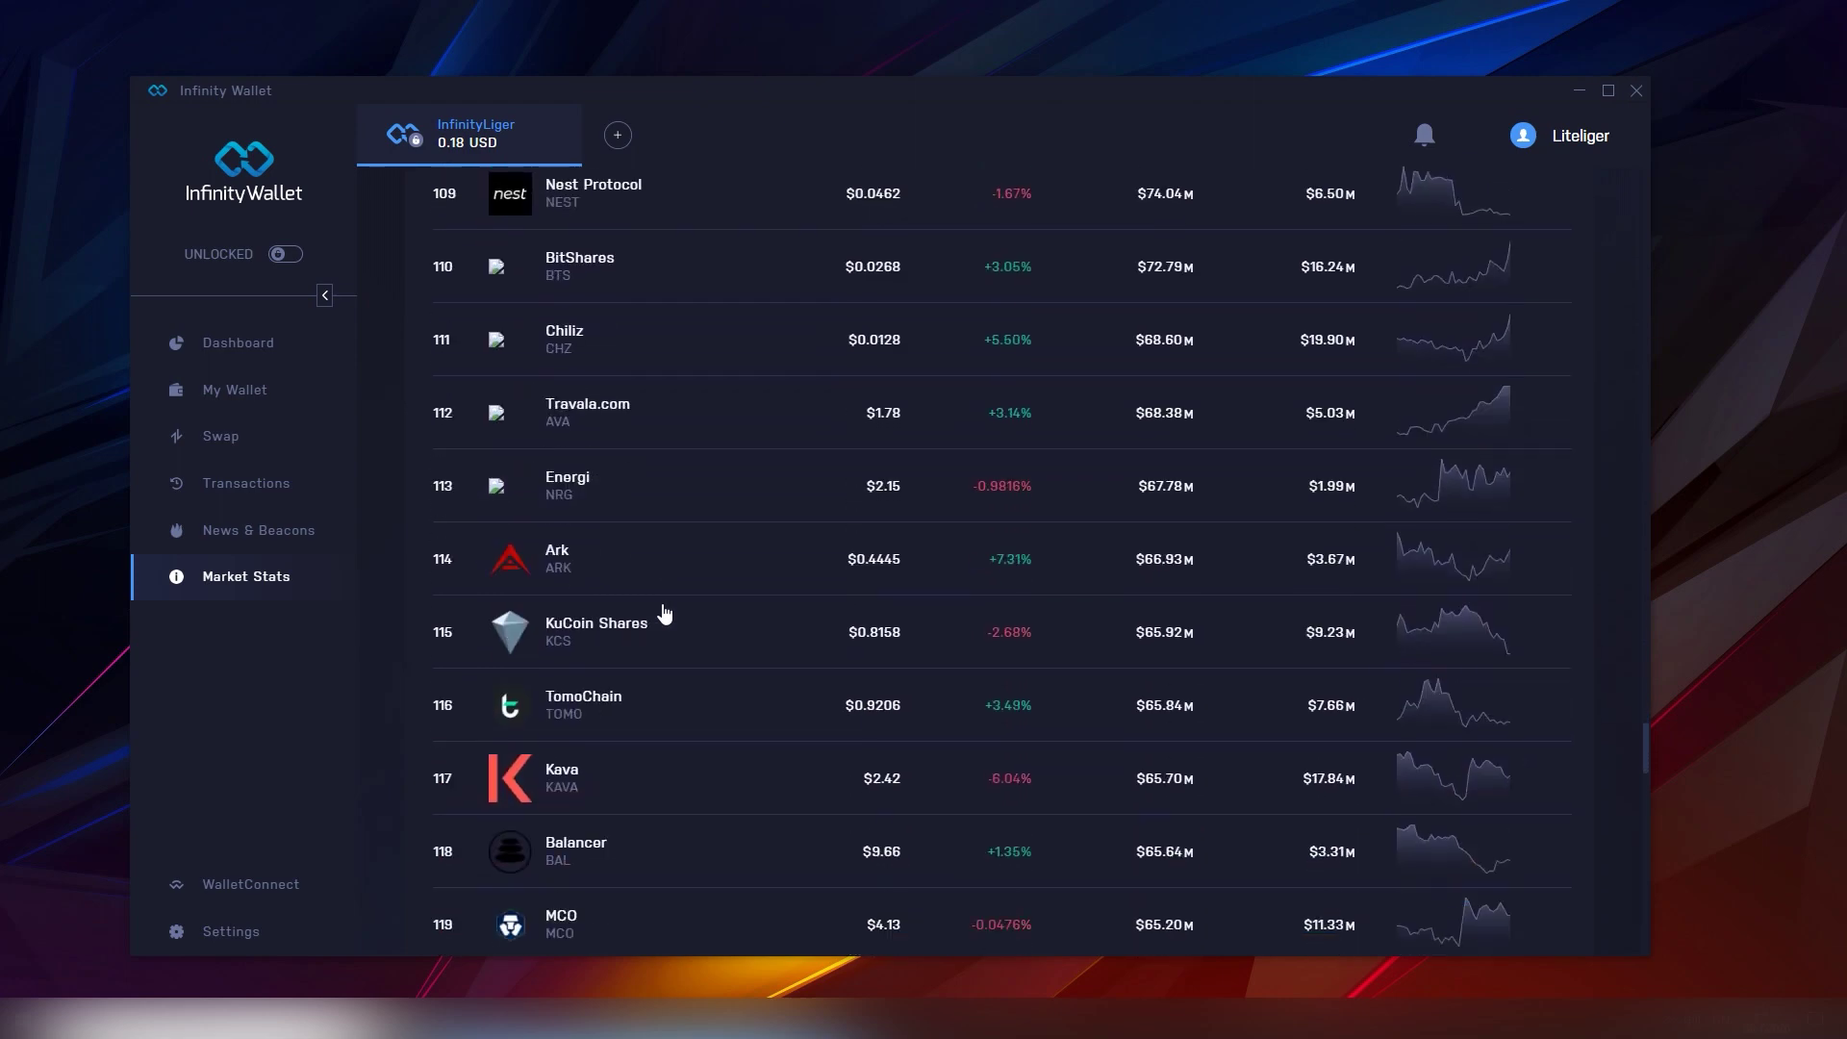
Open MCO's detail page and look through its Alerts and Beacons tabs
left_click(705, 611)
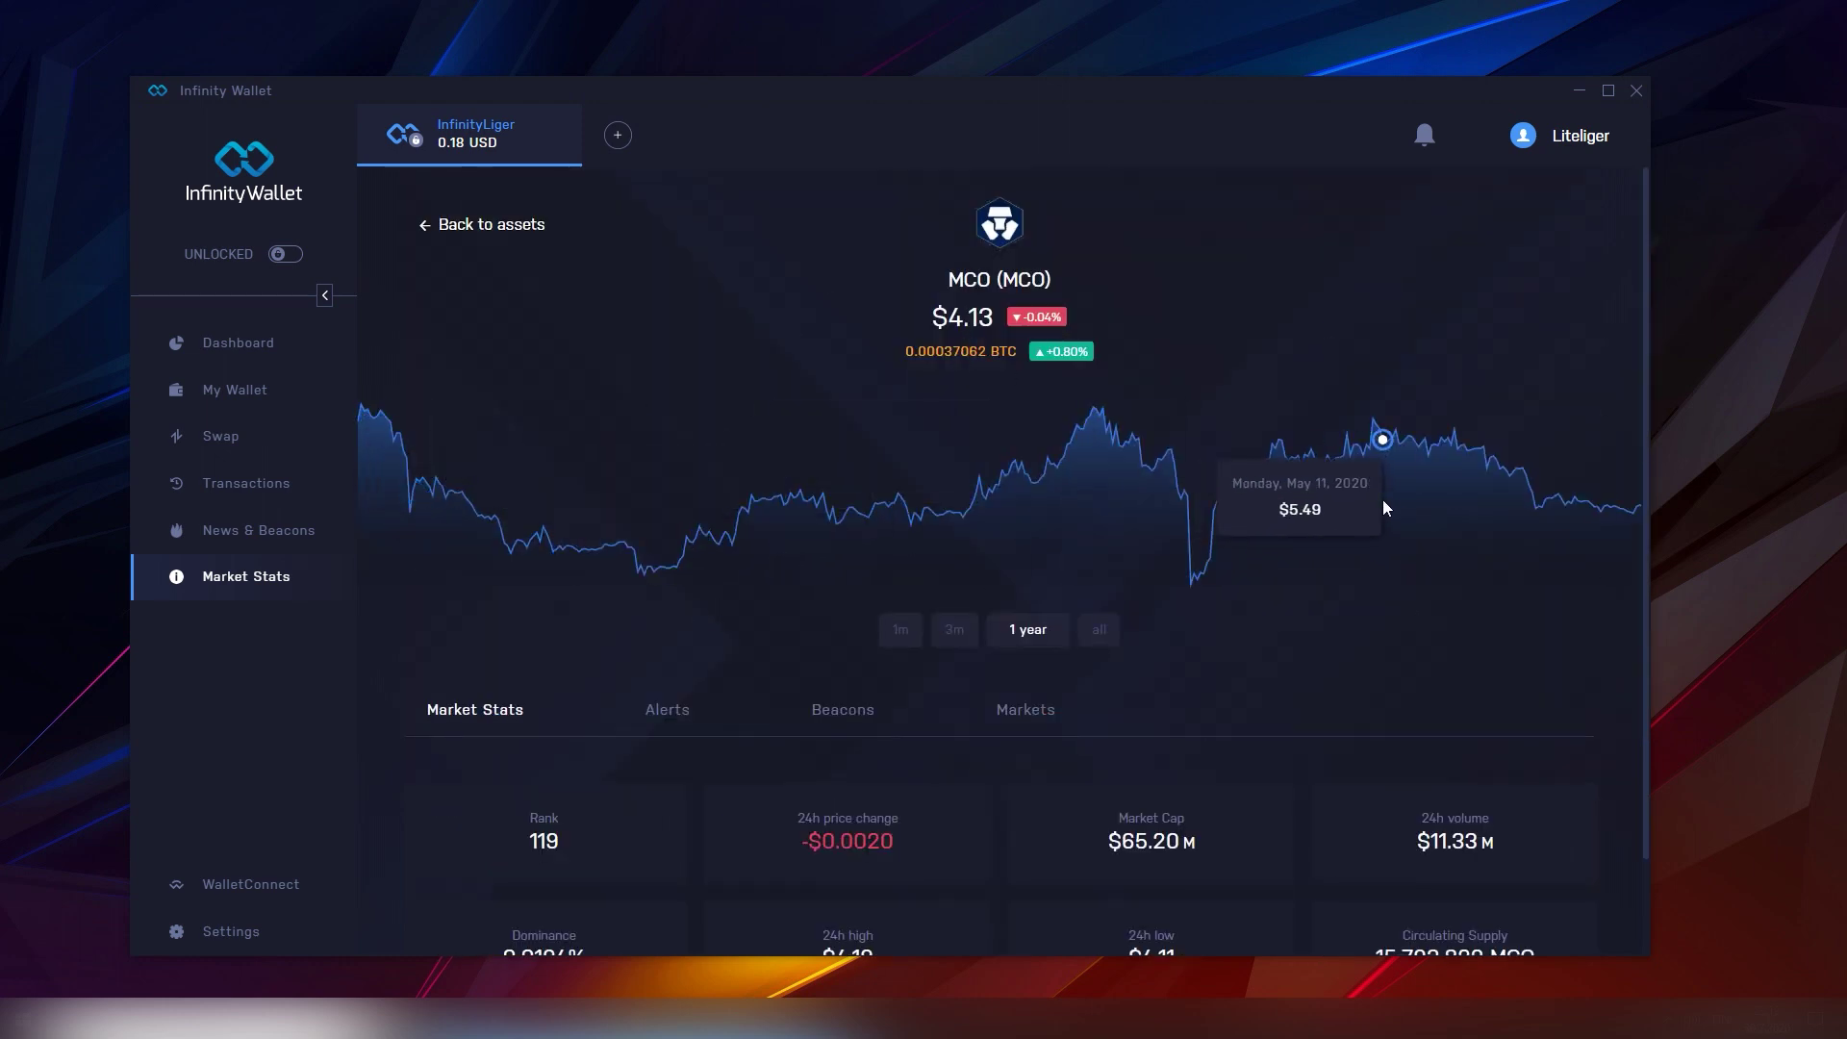
scroll(1058, 575, "down", 1)
left_click(664, 598)
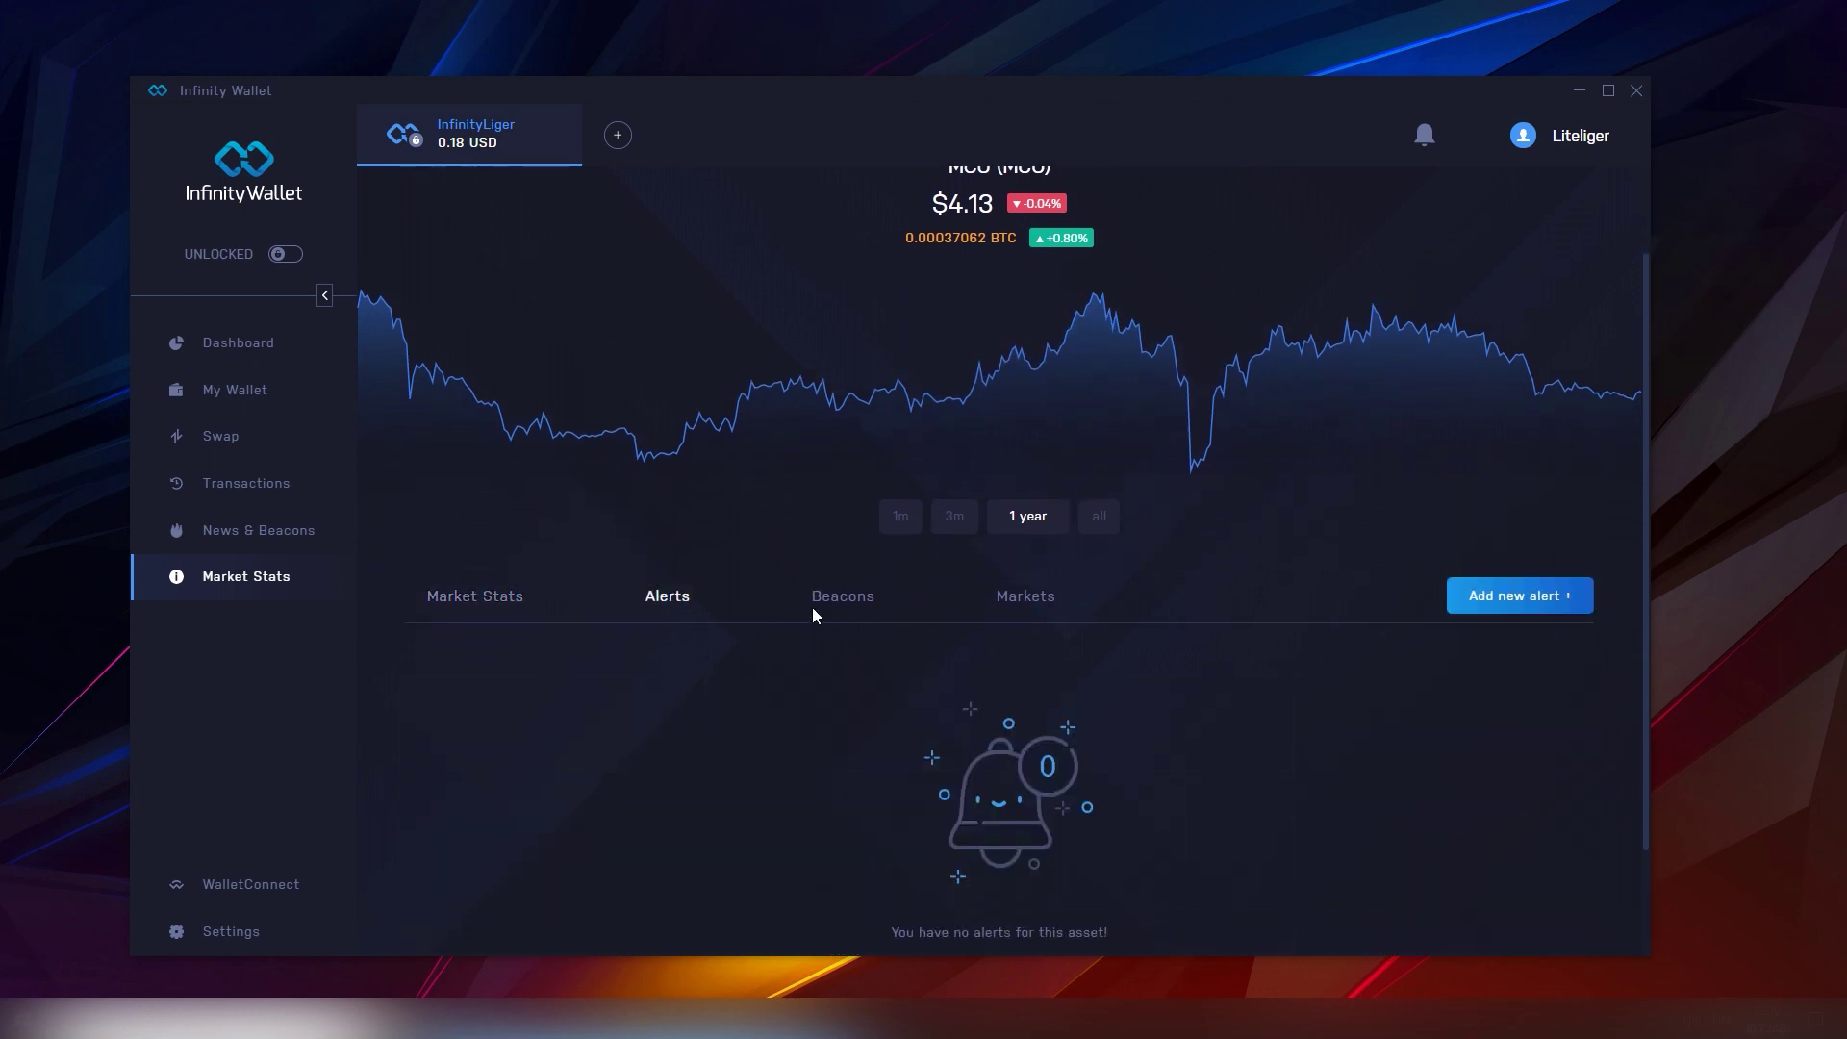
scroll(913, 734, "down", 1)
left_click(862, 472)
scroll(971, 596, "down", 2)
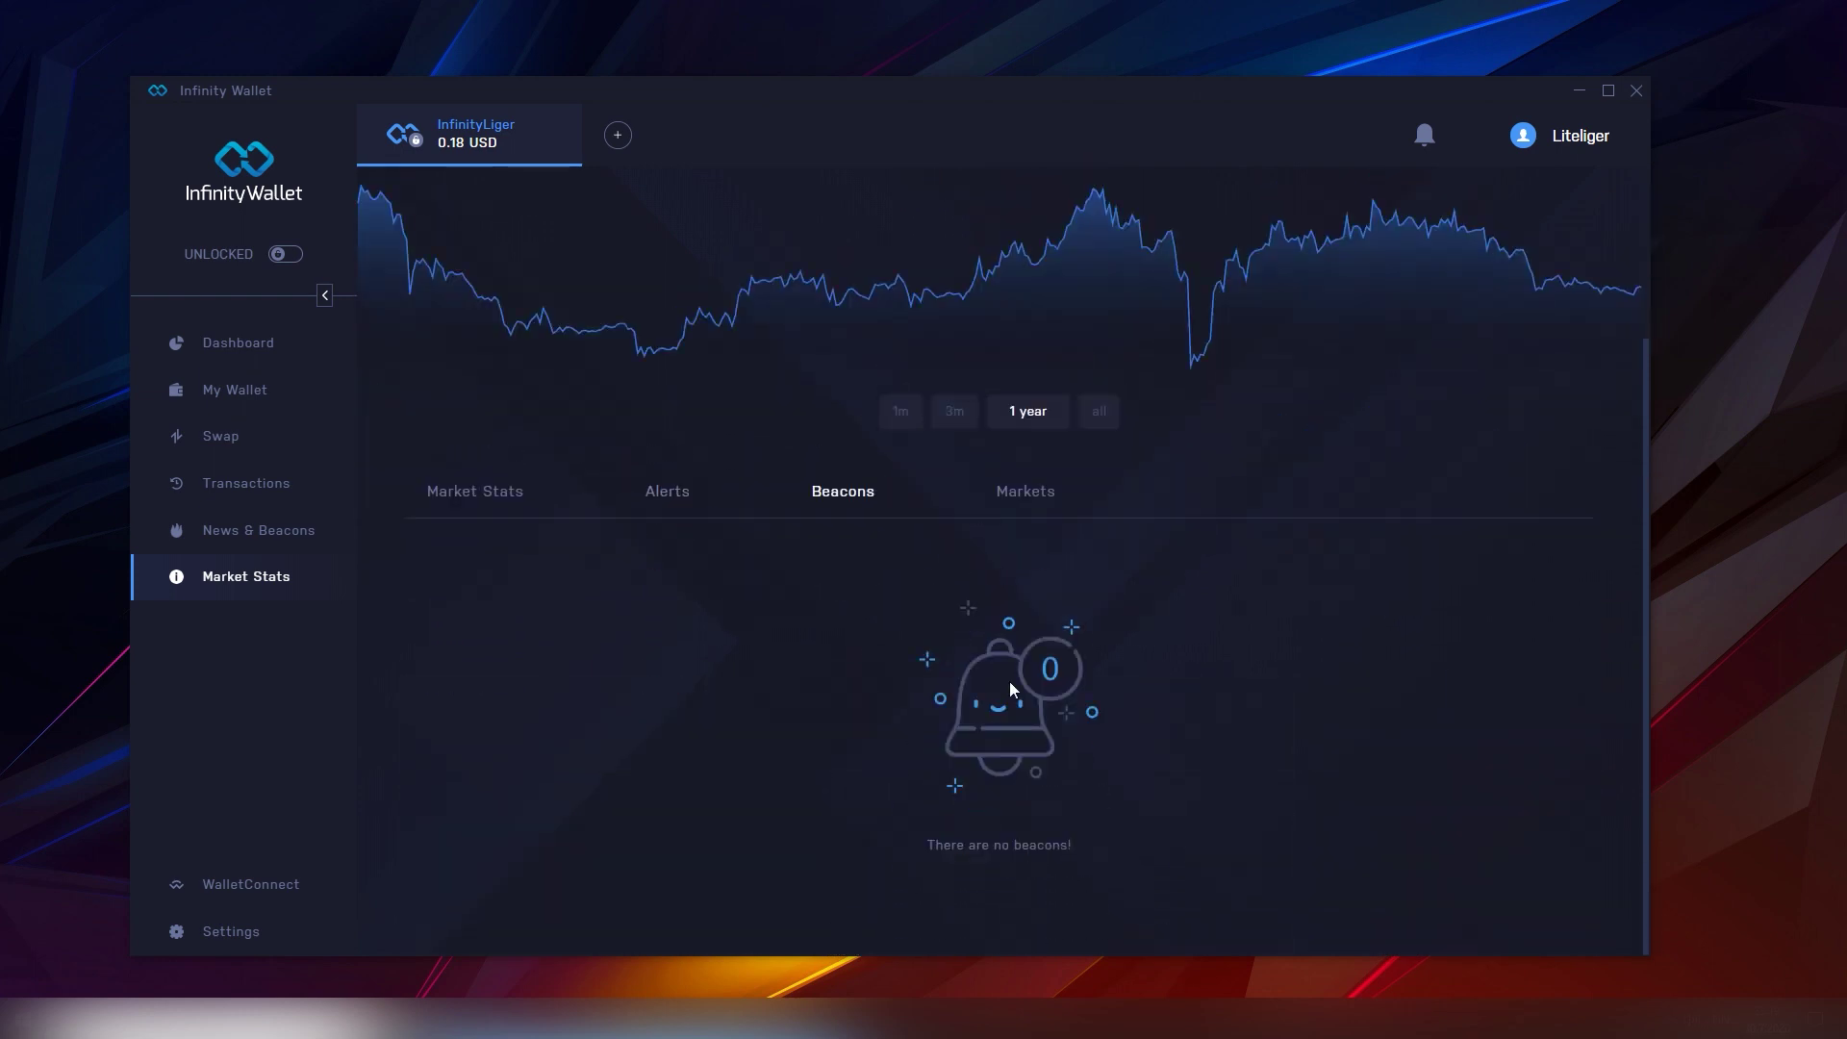
Browse the exchange markets trading MCO, then its Market Stats
left_click(1037, 496)
scroll(770, 771, "down", 1)
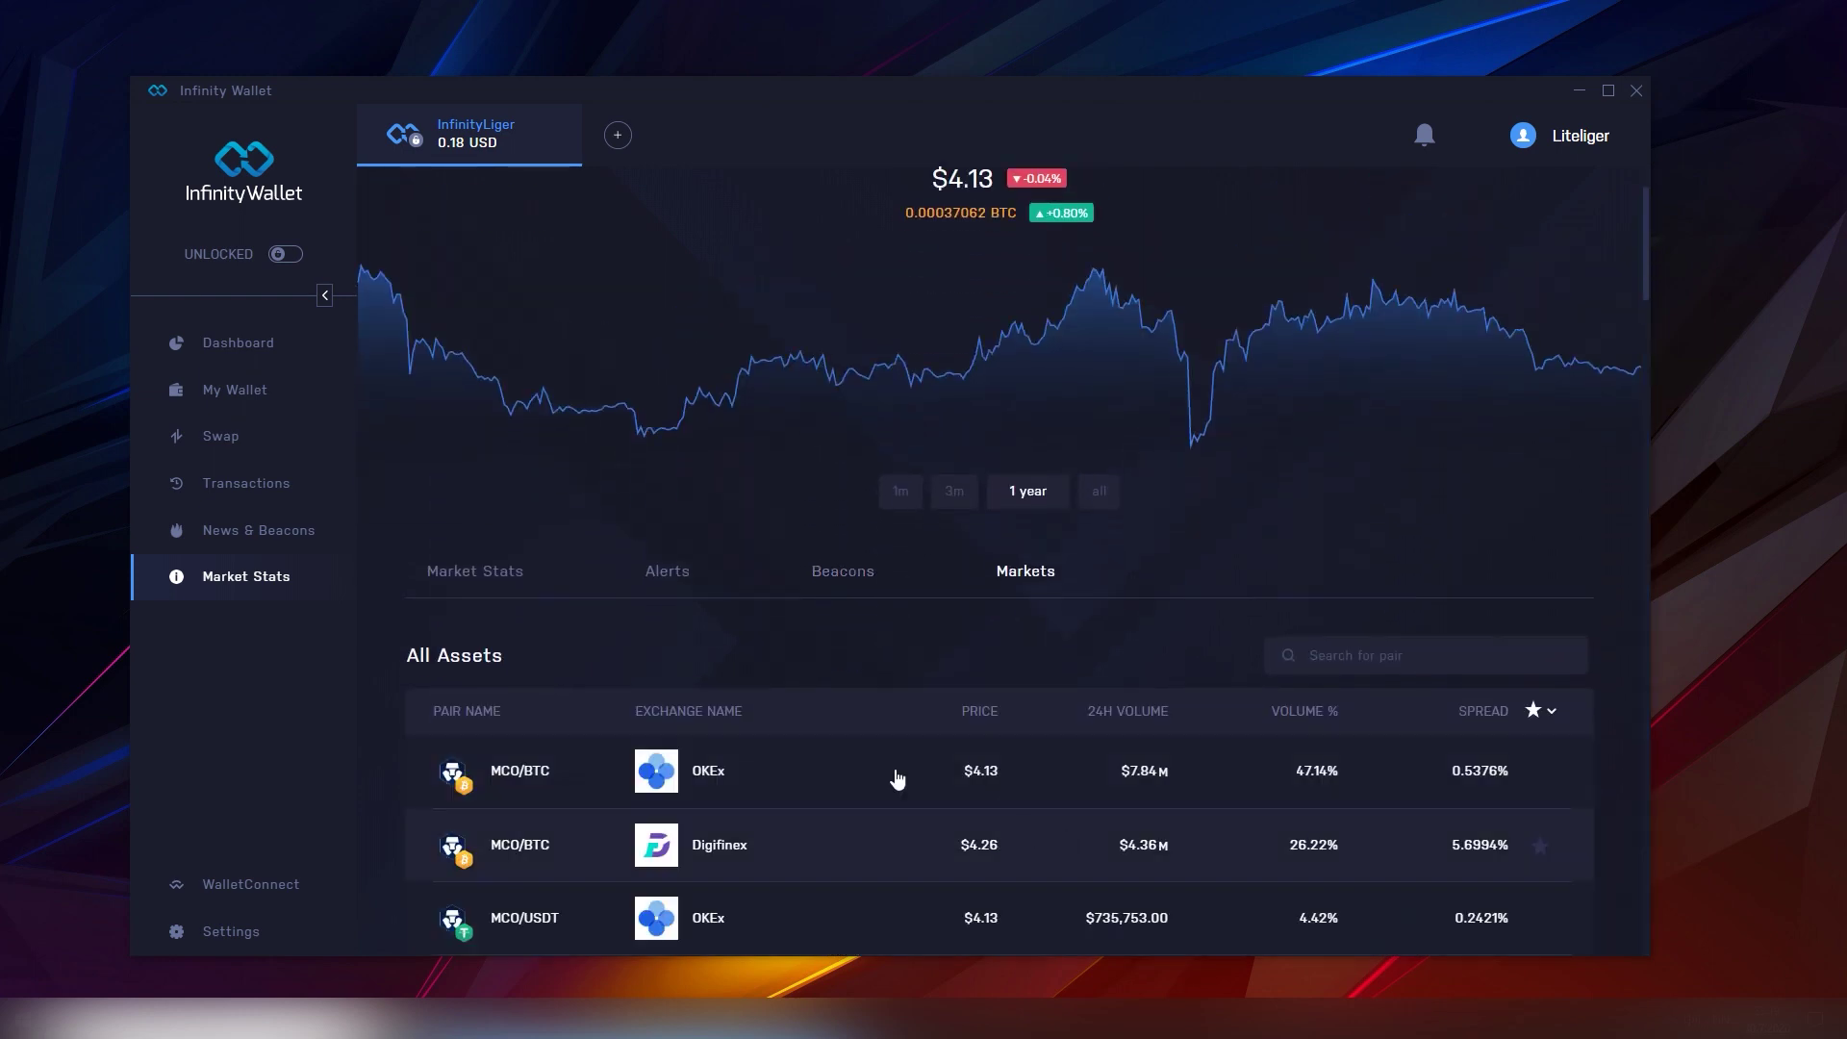
scroll(798, 709, "down", 3)
scroll(822, 706, "down", 5)
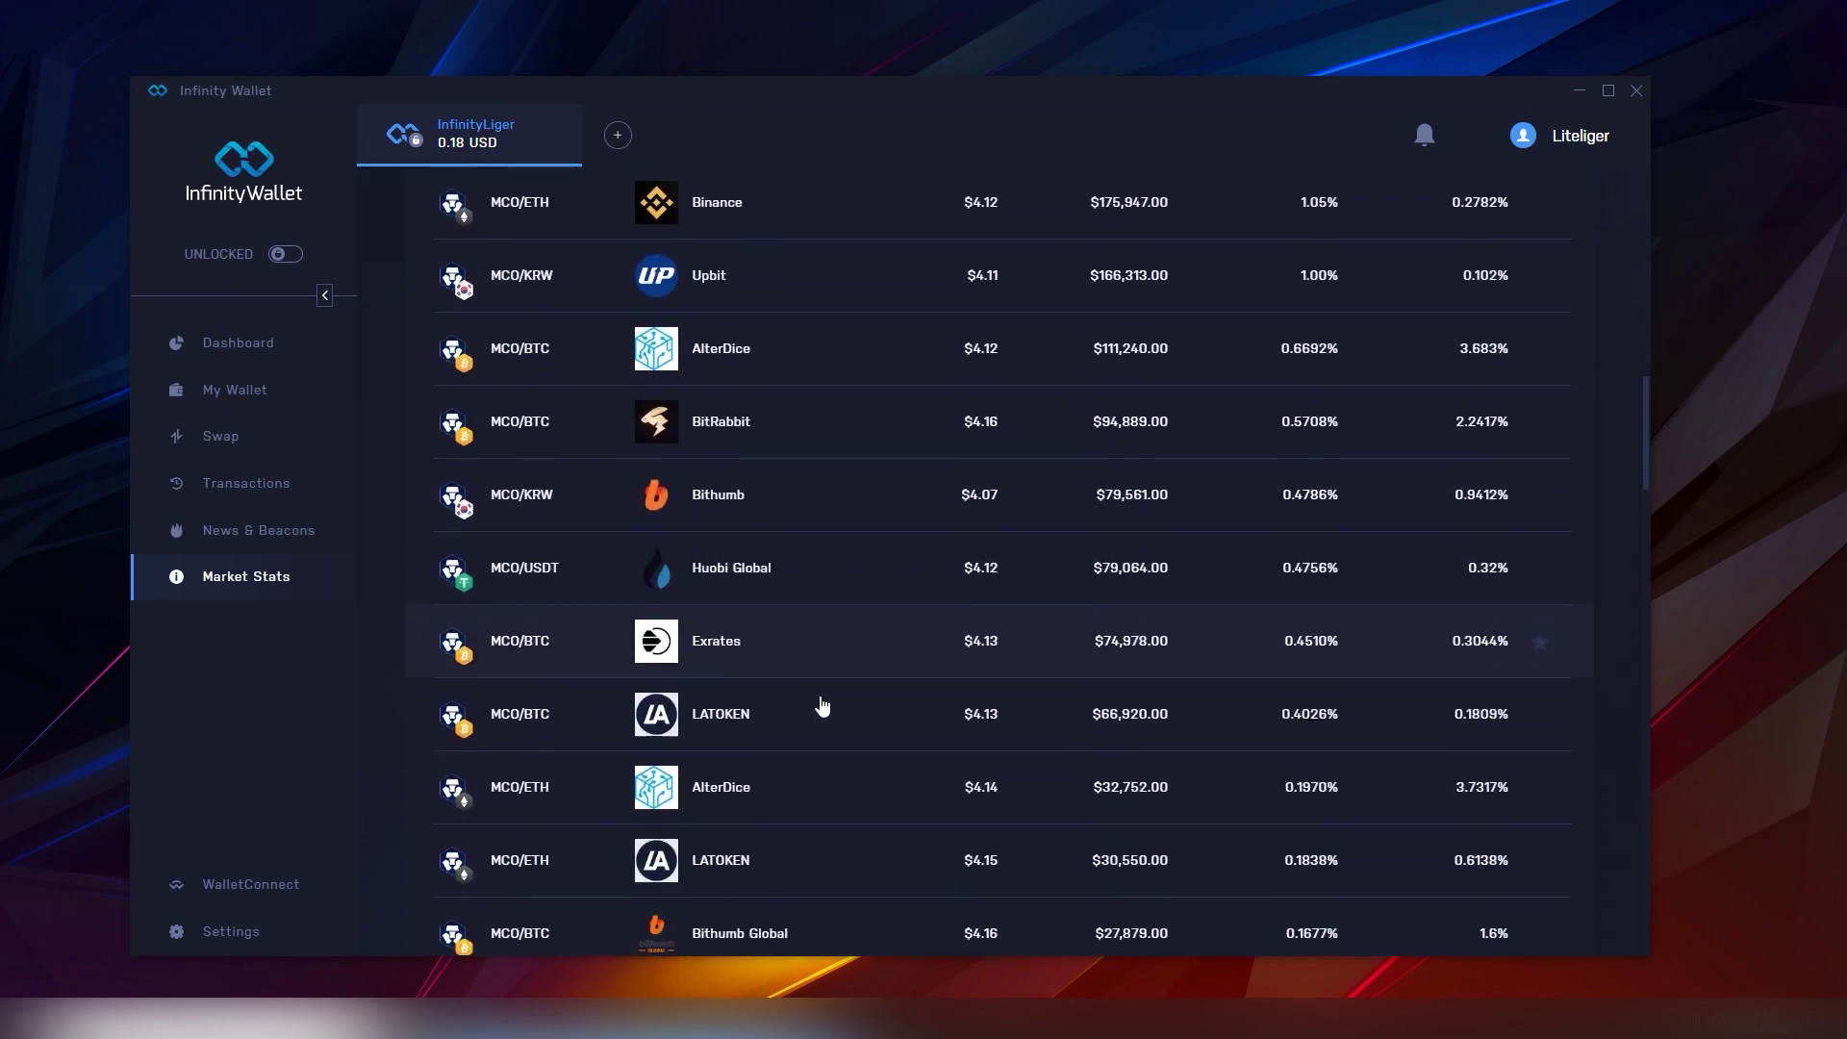
scroll(822, 706, "up", 10)
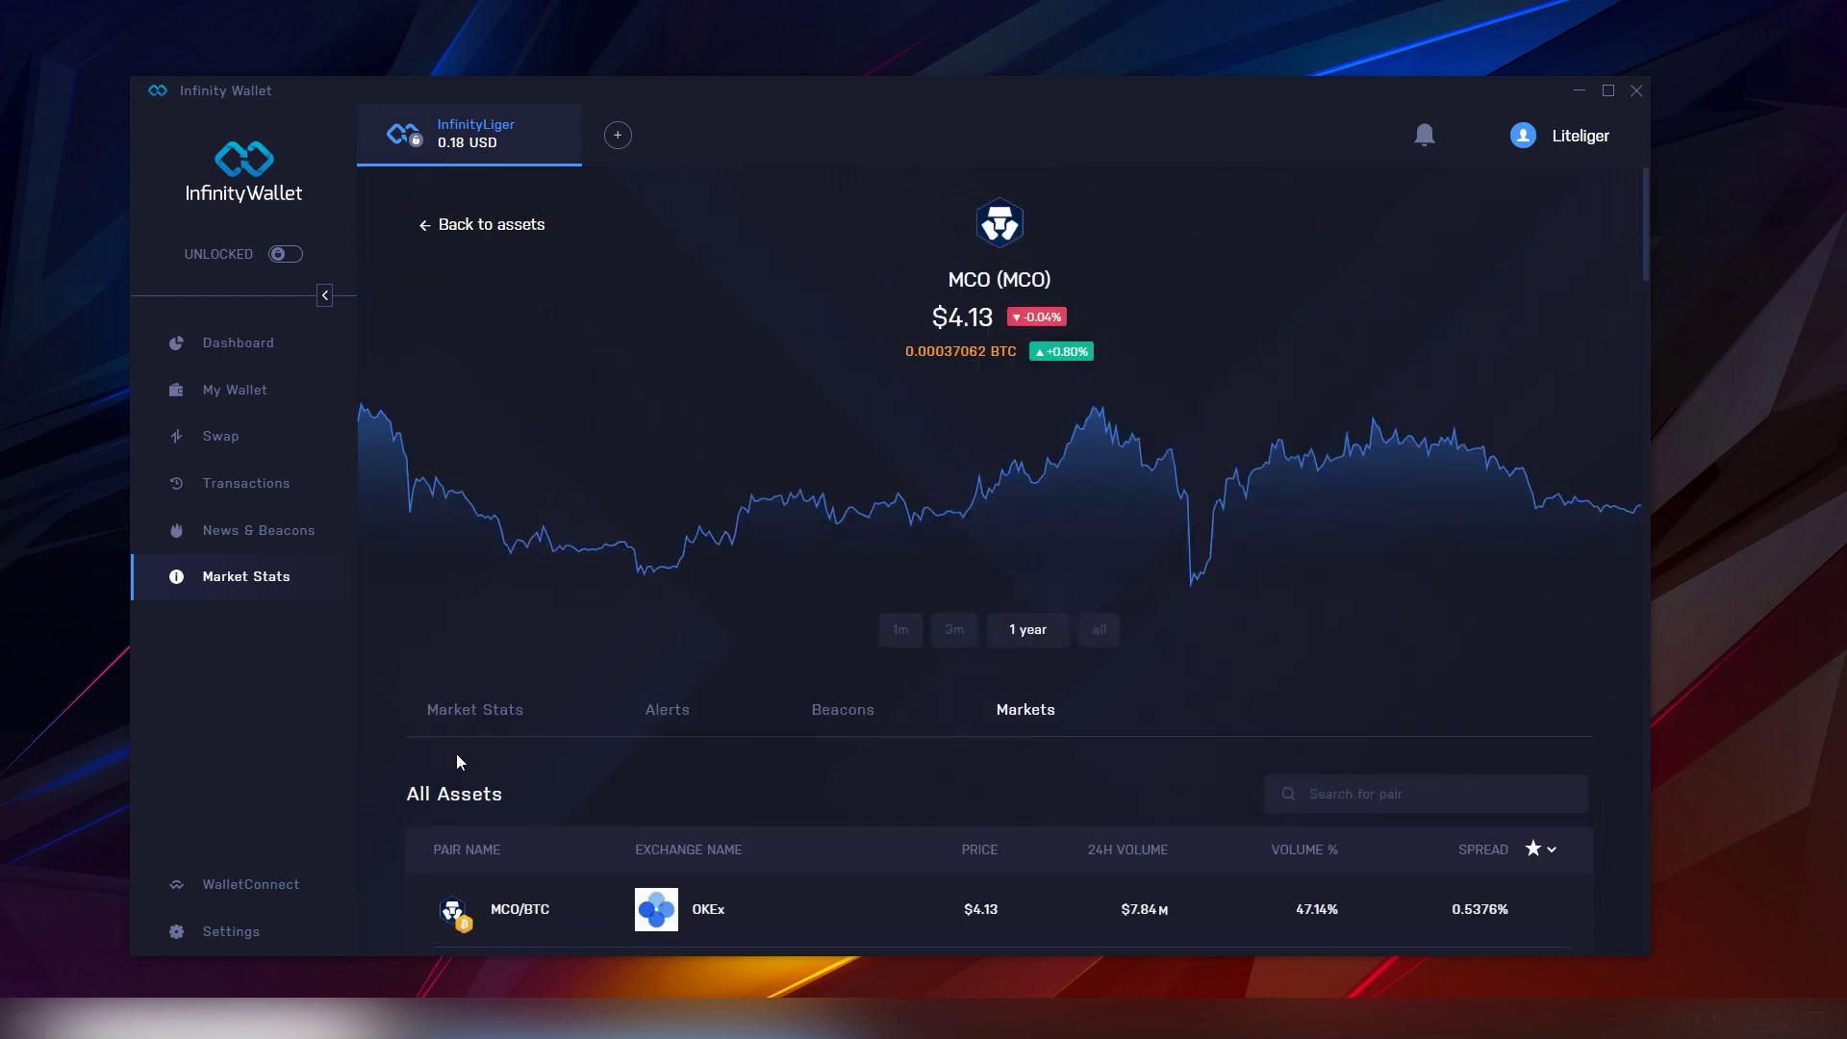
left_click(500, 708)
scroll(885, 654, "down", 1)
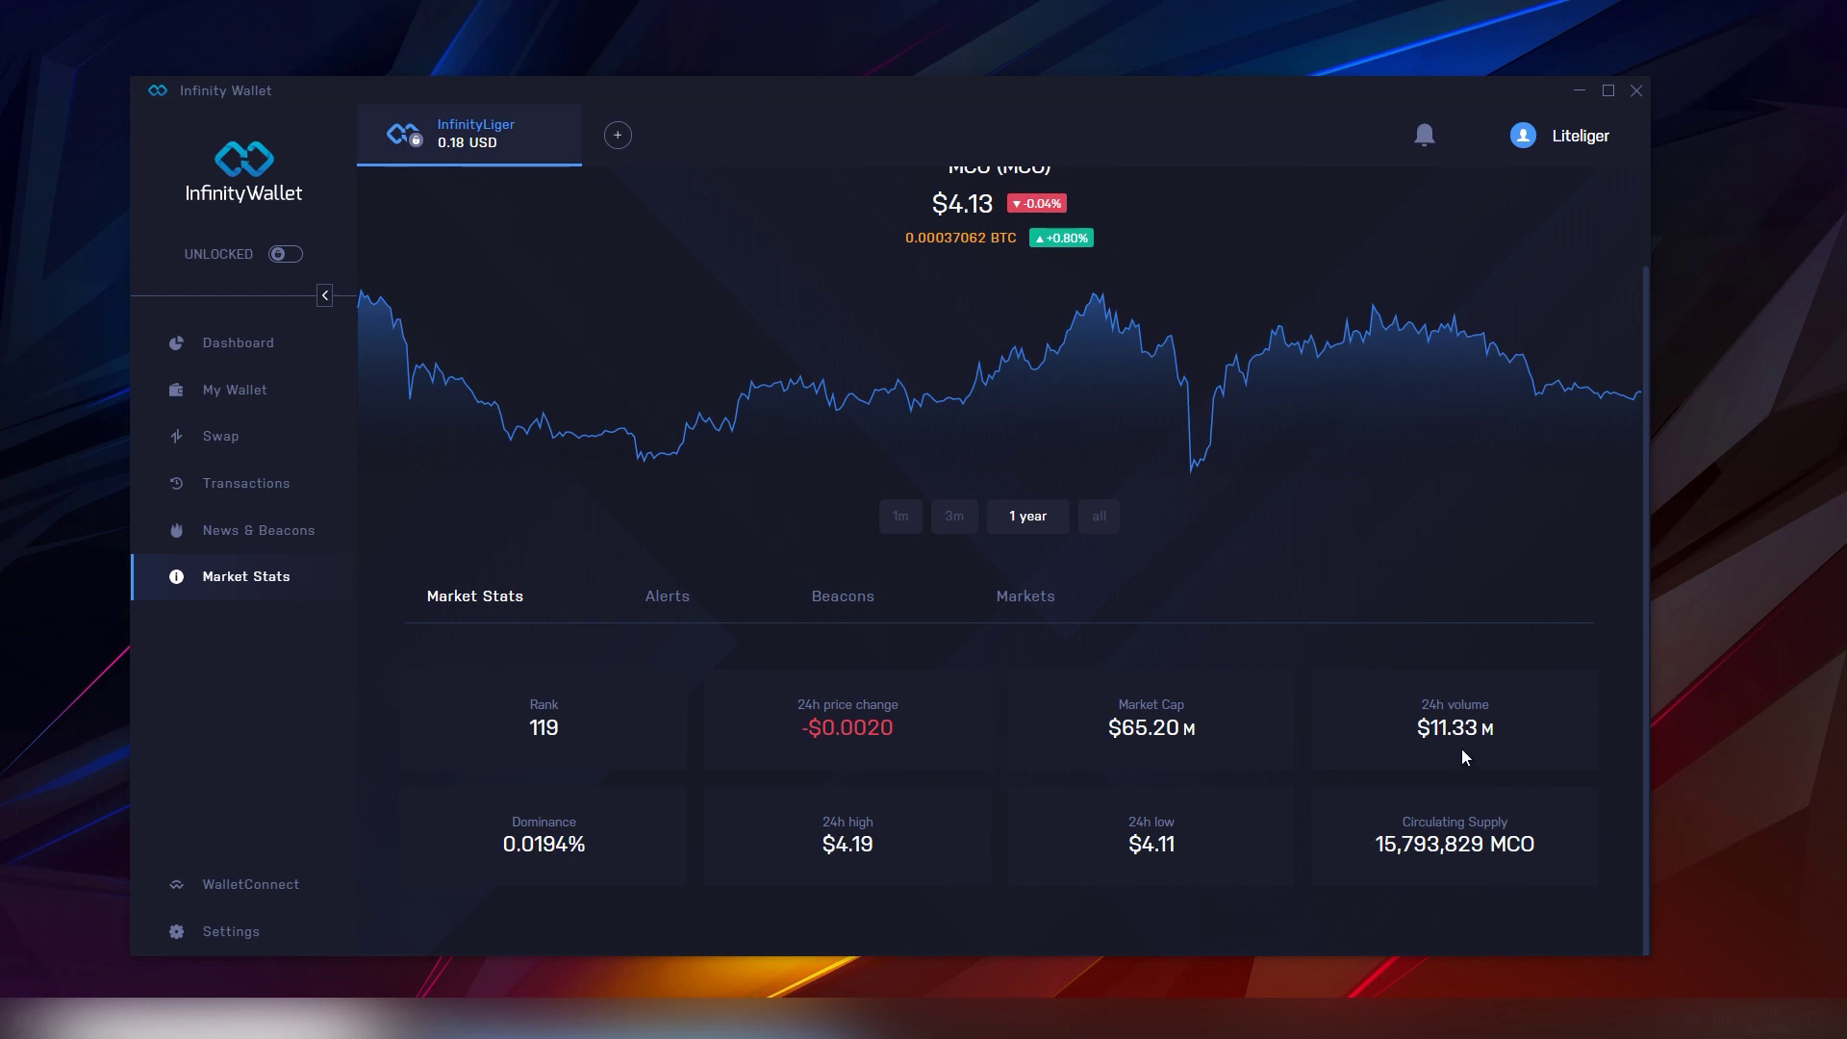
scroll(1295, 470, "up", 2)
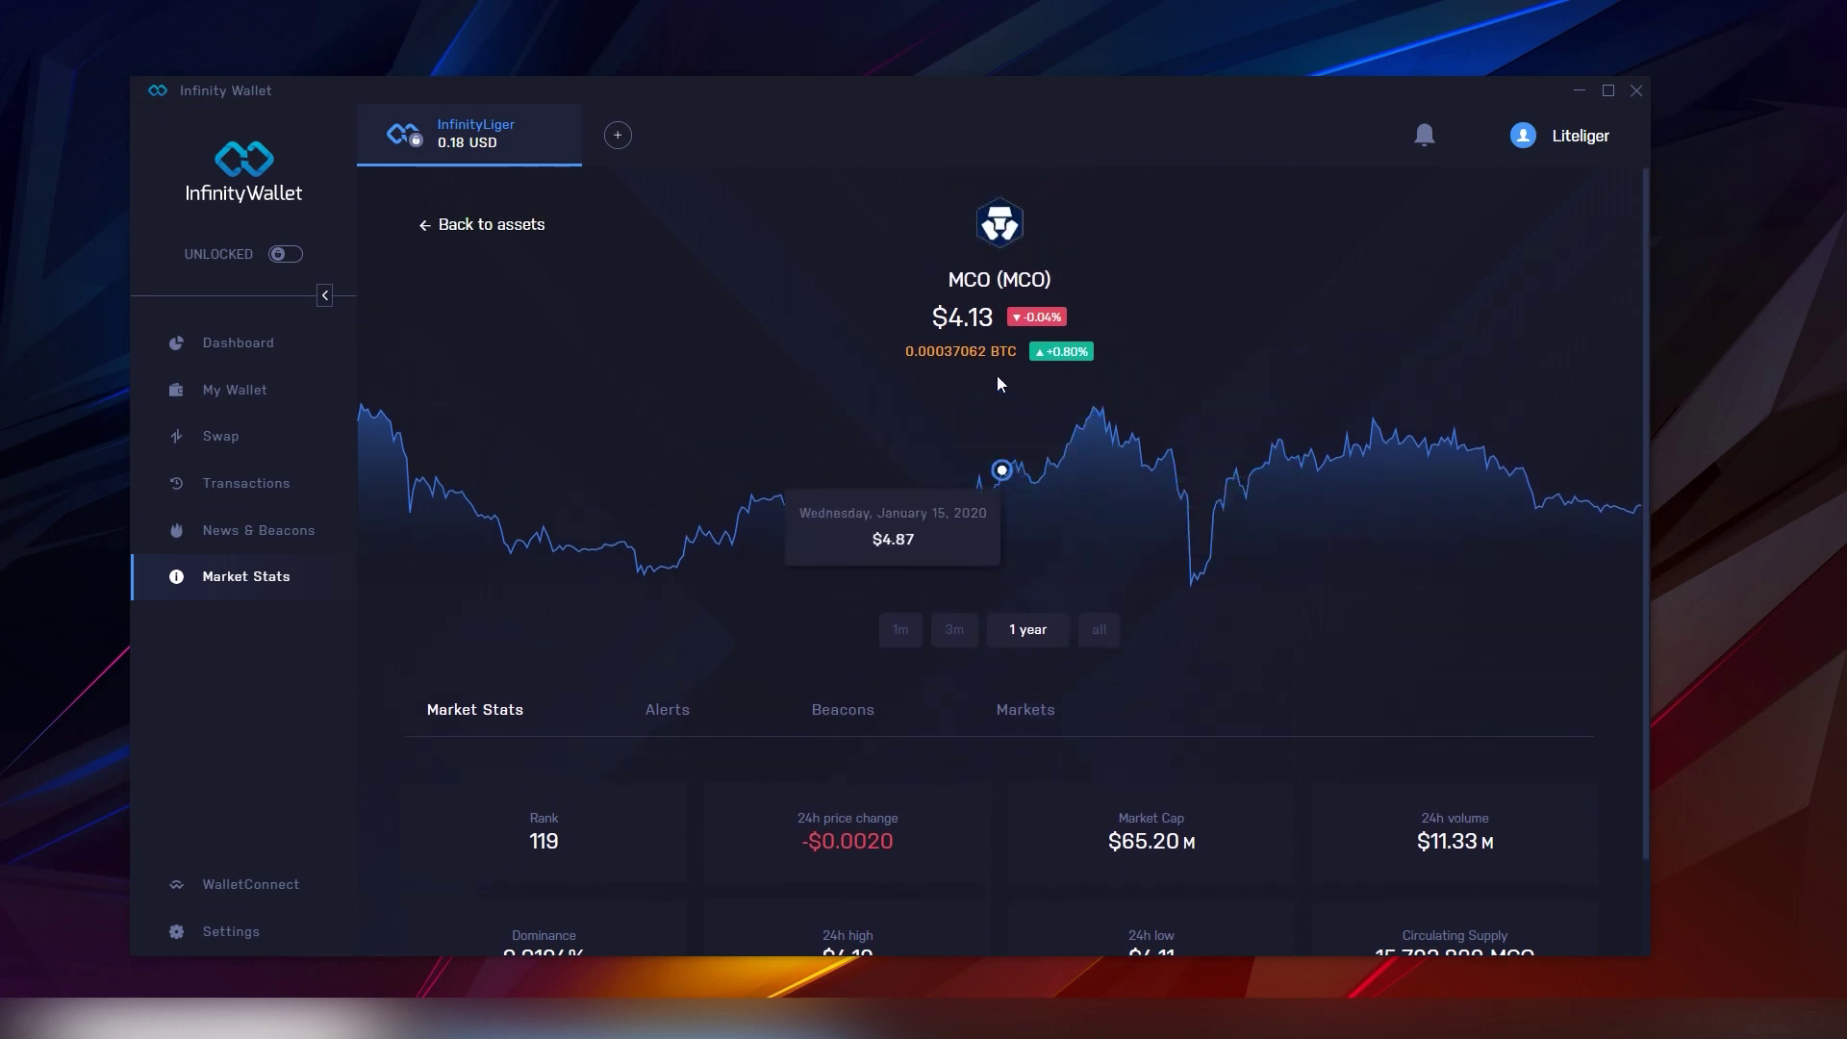
Return to the full asset list, then open and cancel the WalletConnect QR scanning source dialog
left_click(439, 234)
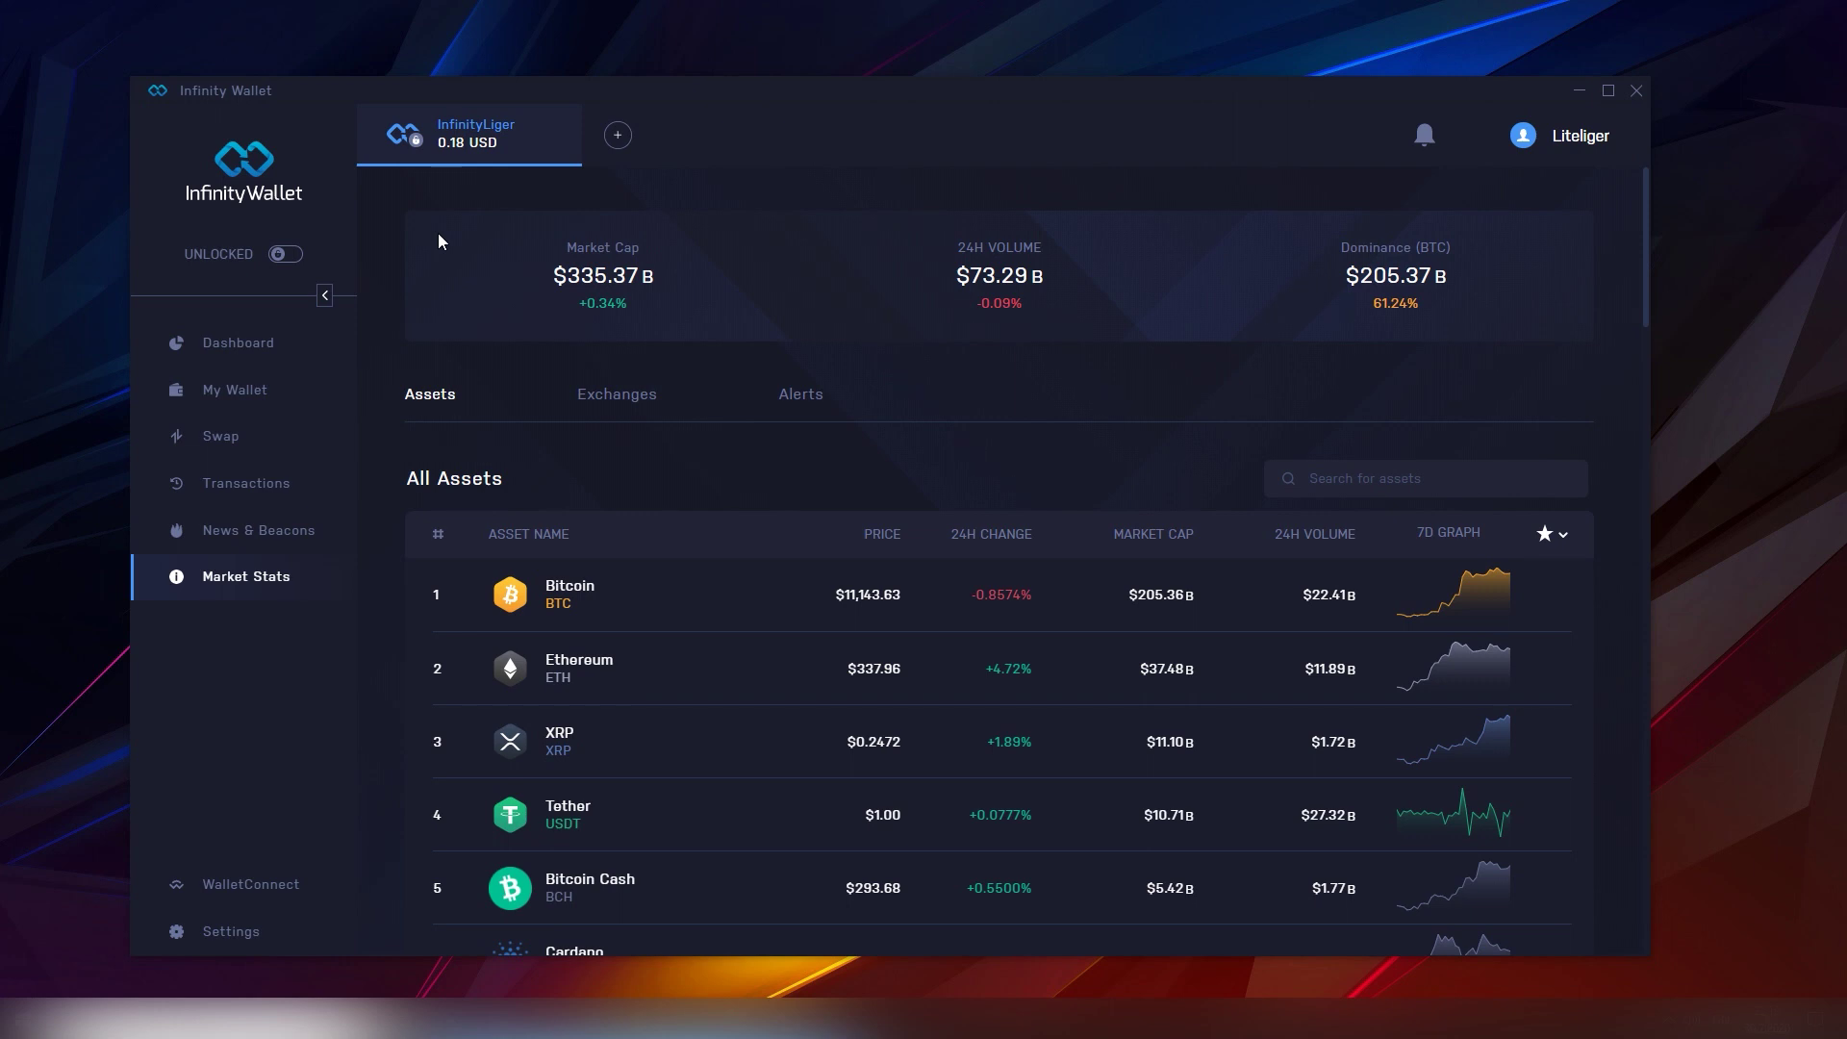
left_click(289, 885)
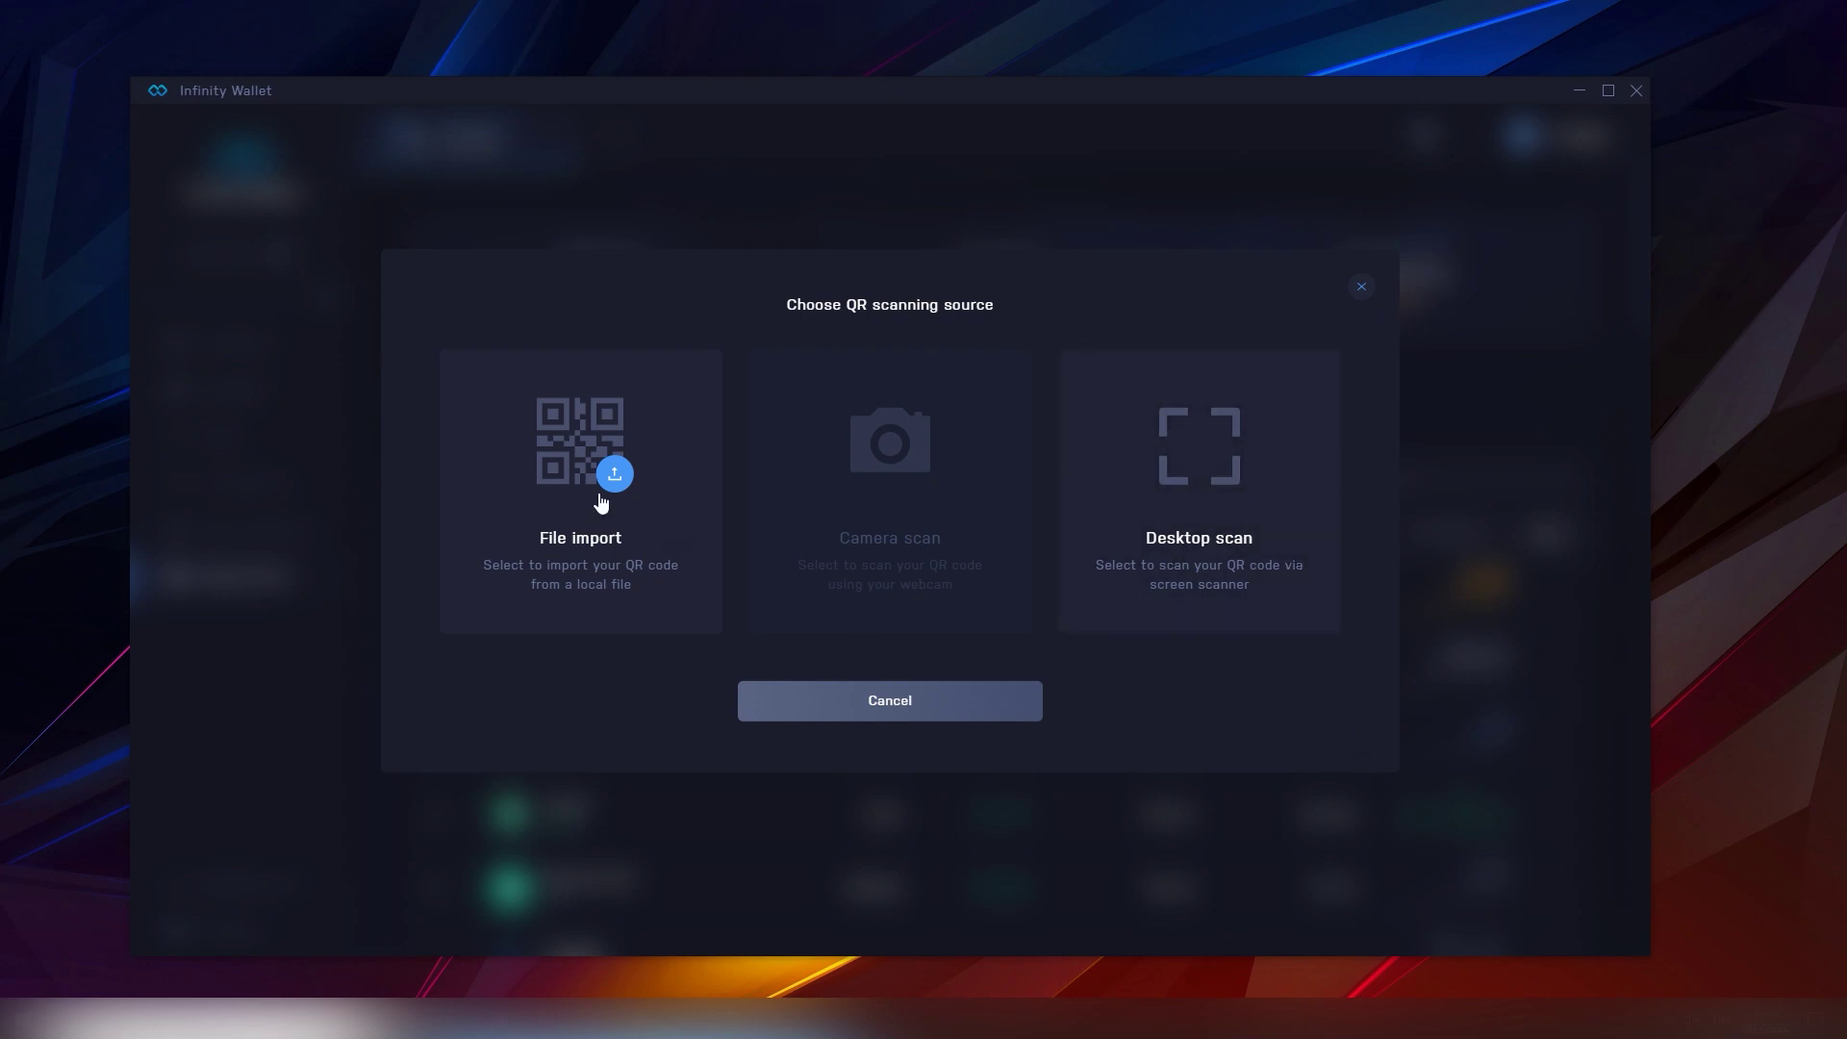
left_click(947, 710)
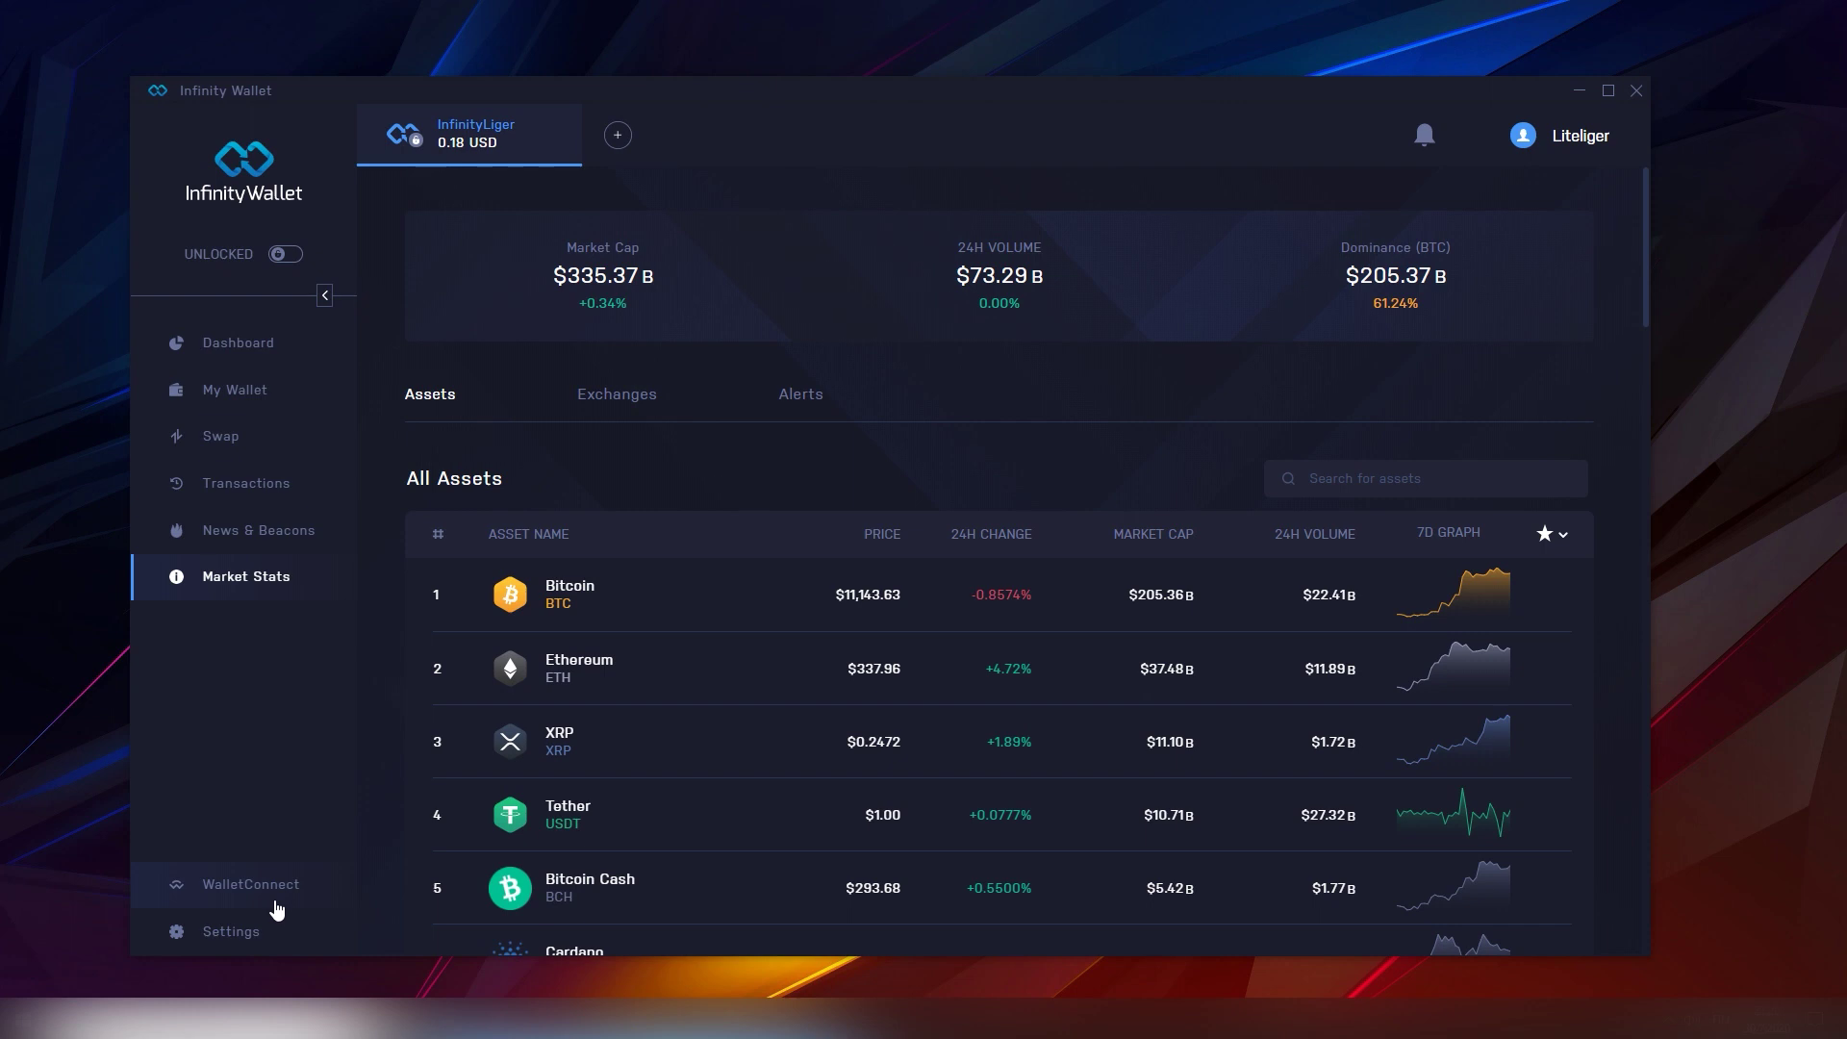
Open Account Settings and scroll through the currency list, keeping American Dollar (USD)
left_click(276, 931)
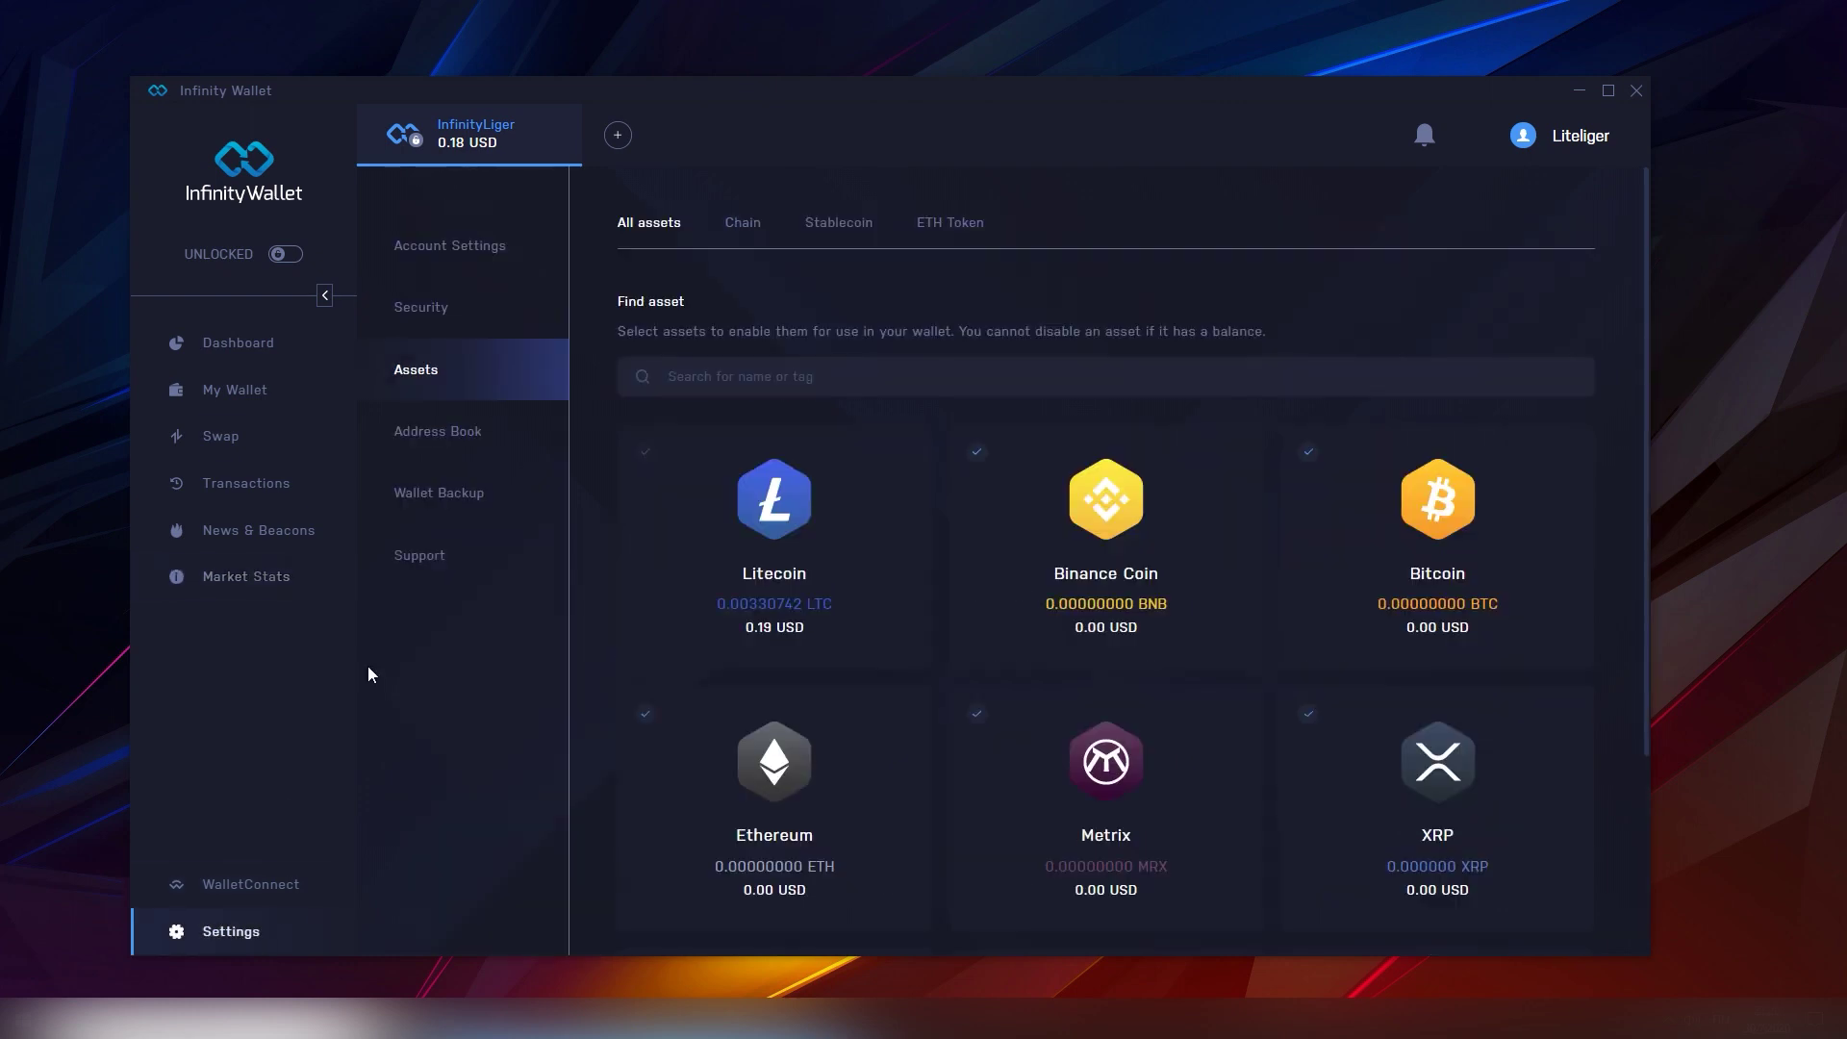
left_click(490, 264)
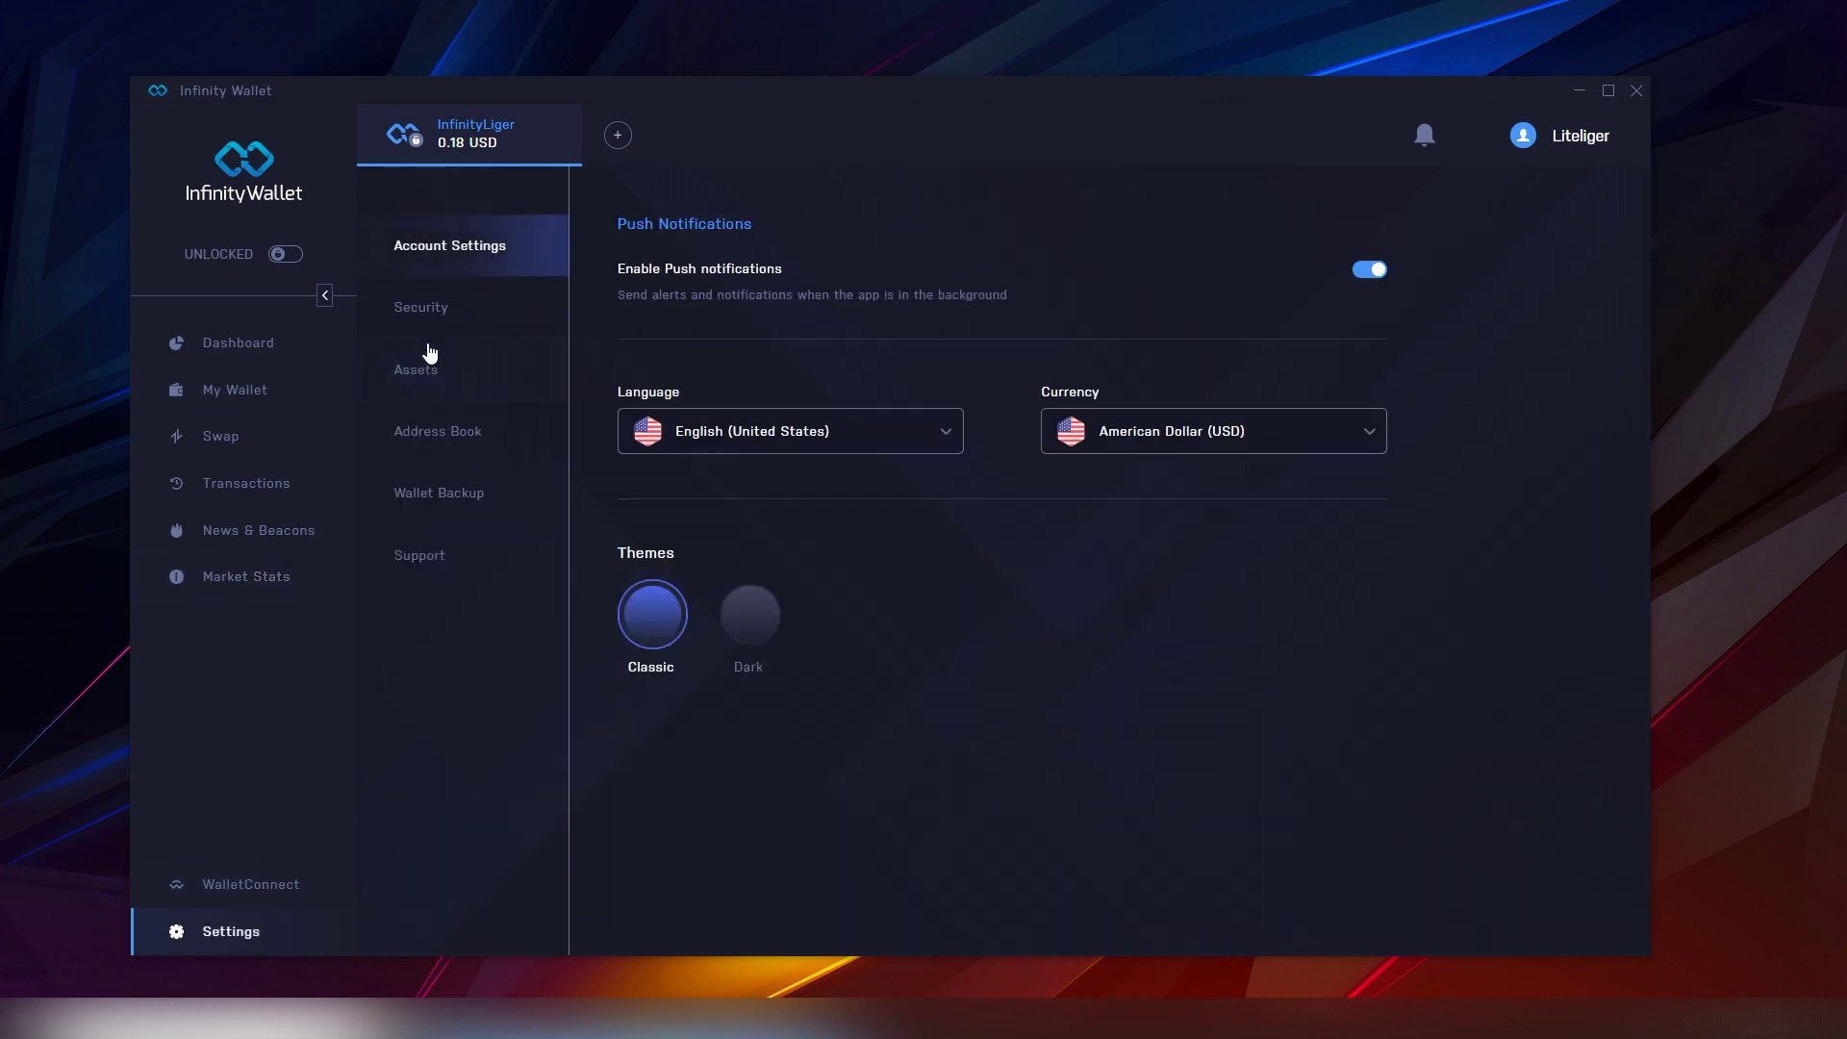
left_click(1183, 429)
scroll(1242, 542, "down", 1)
scroll(1245, 546, "down", 5)
scroll(1262, 623, "down", 5)
scroll(1268, 648, "up", 1)
scroll(1267, 648, "down", 2)
scroll(1268, 647, "up", 2)
scroll(1268, 619, "up", 2)
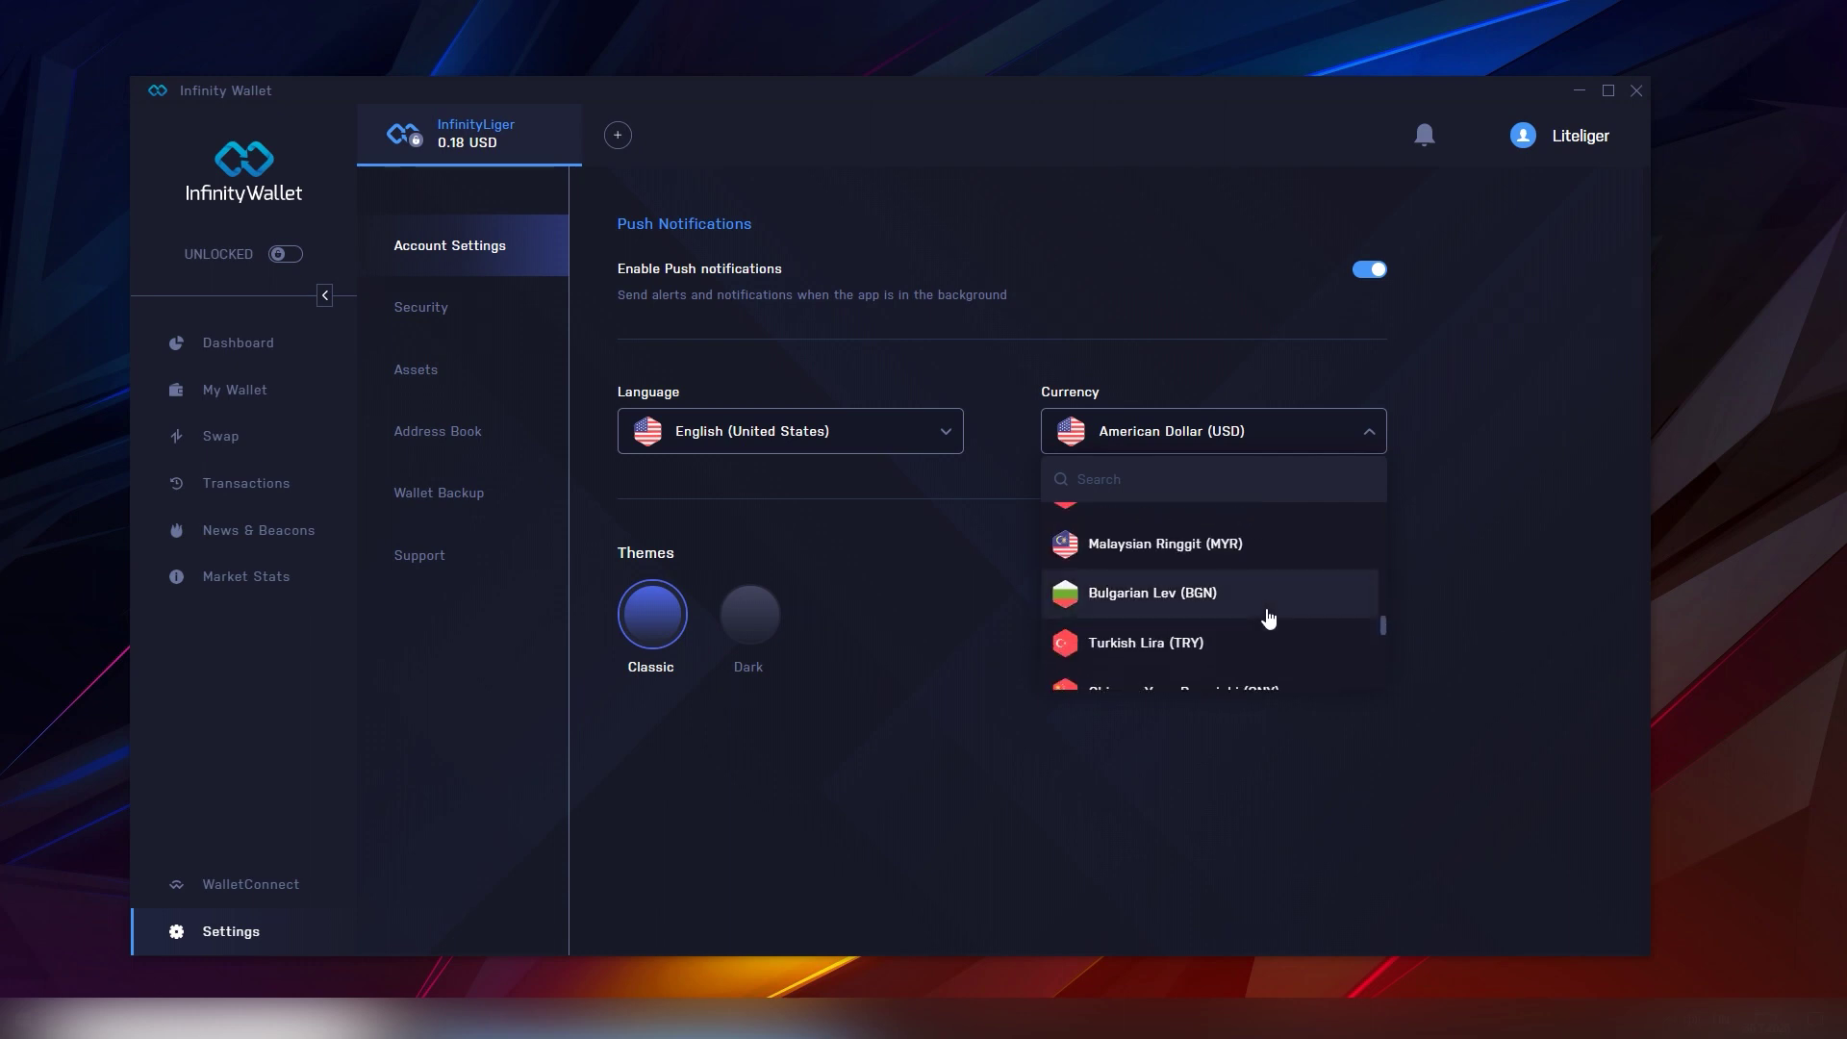
scroll(1268, 618, "up", 1)
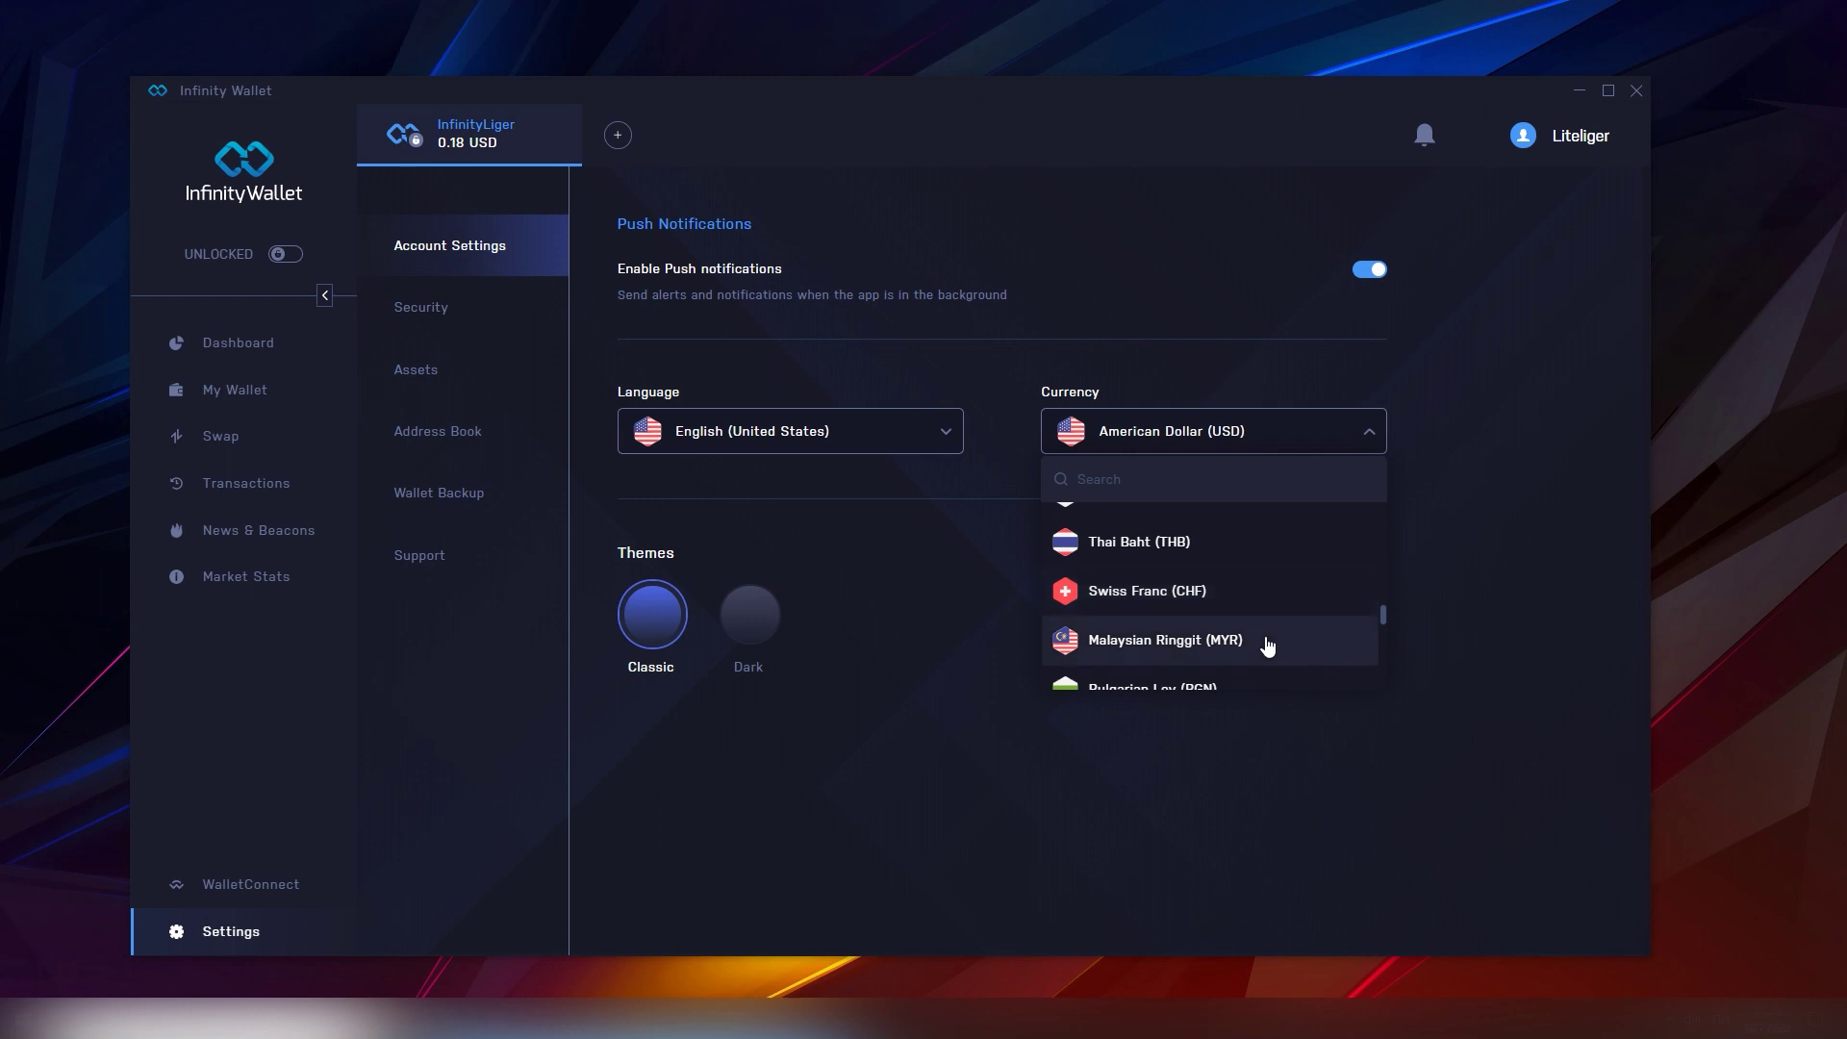
scroll(1268, 647, "up", 1)
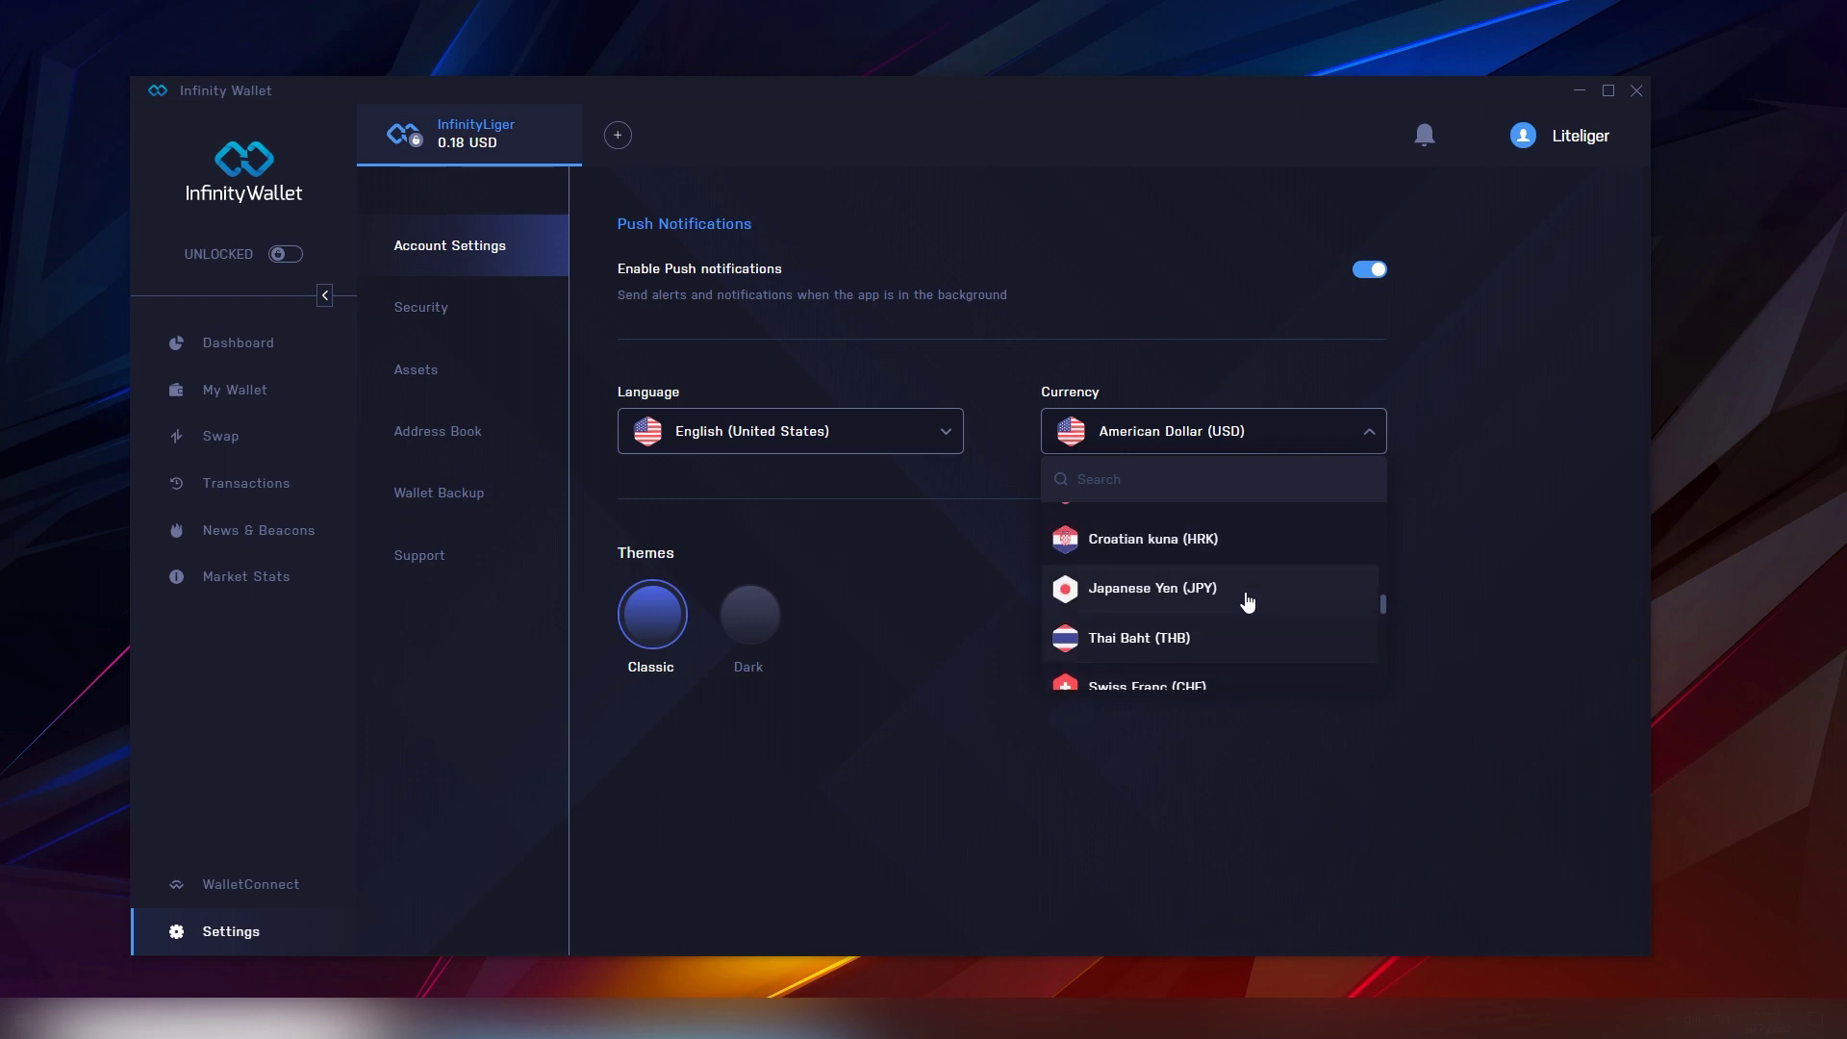
scroll(1242, 577, "up", 2)
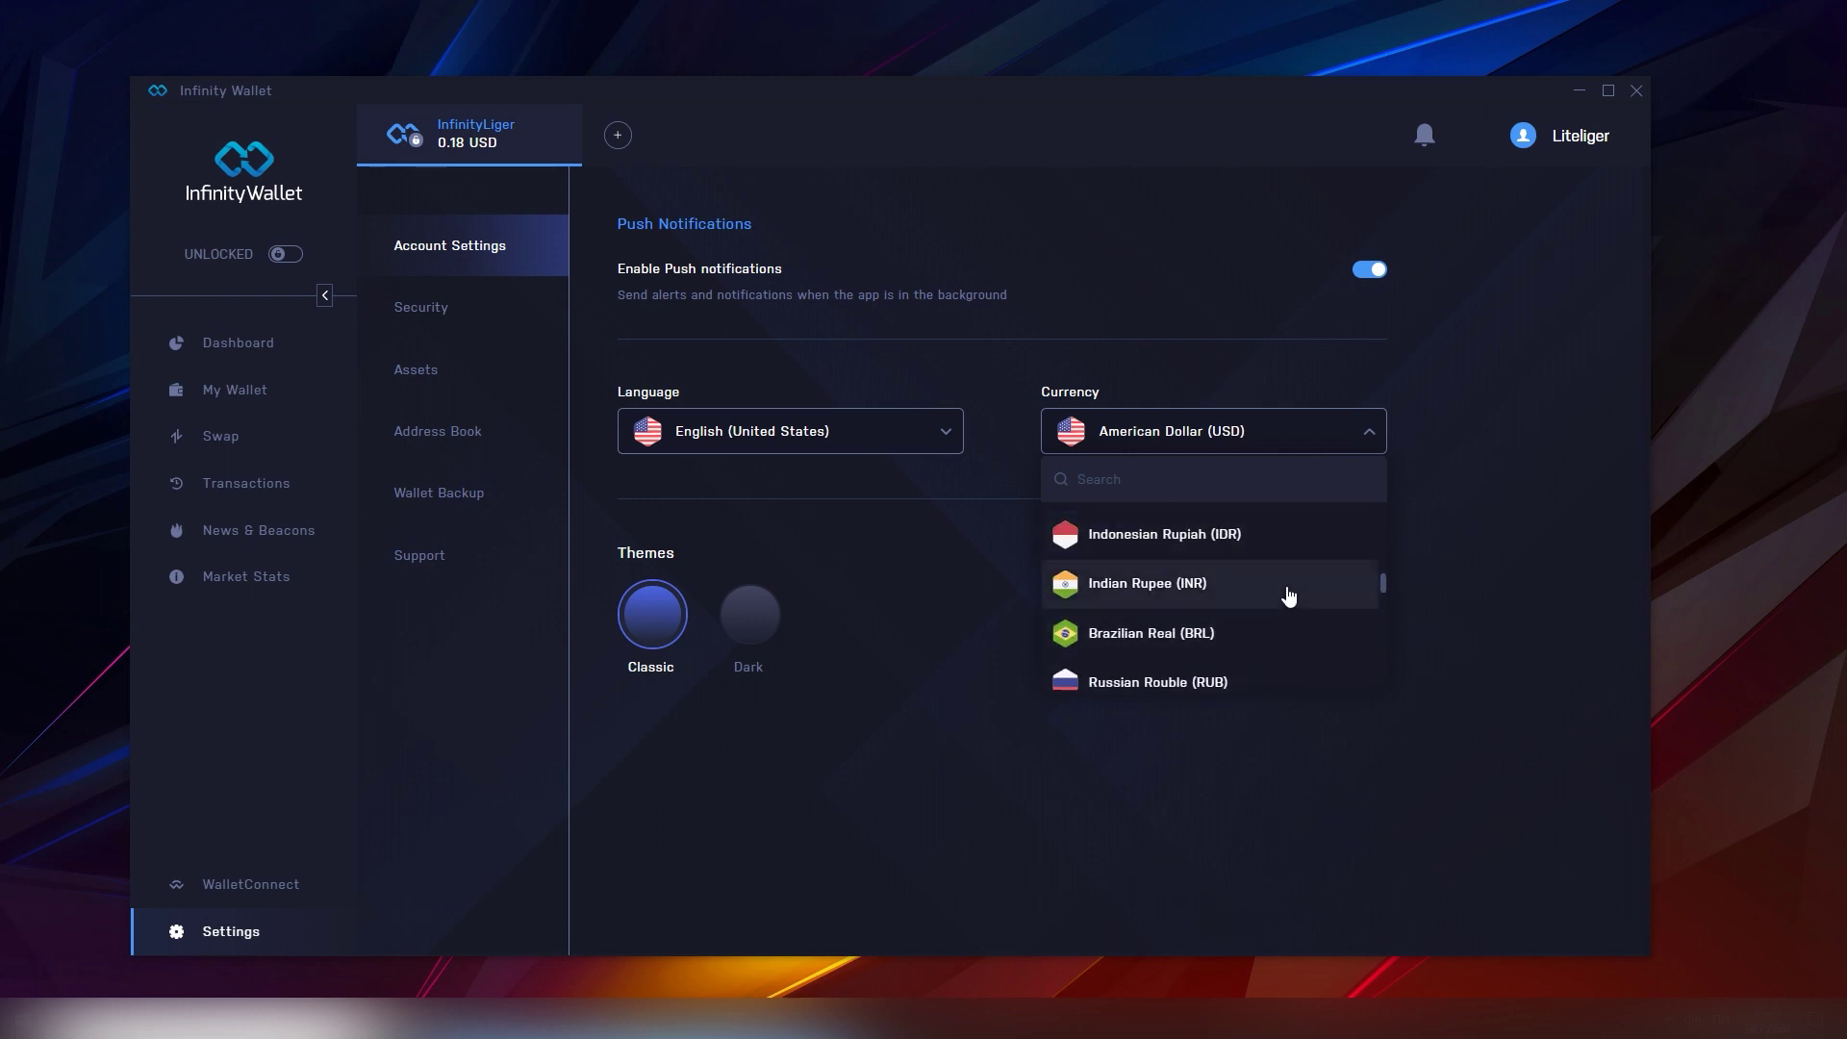
left_click(942, 610)
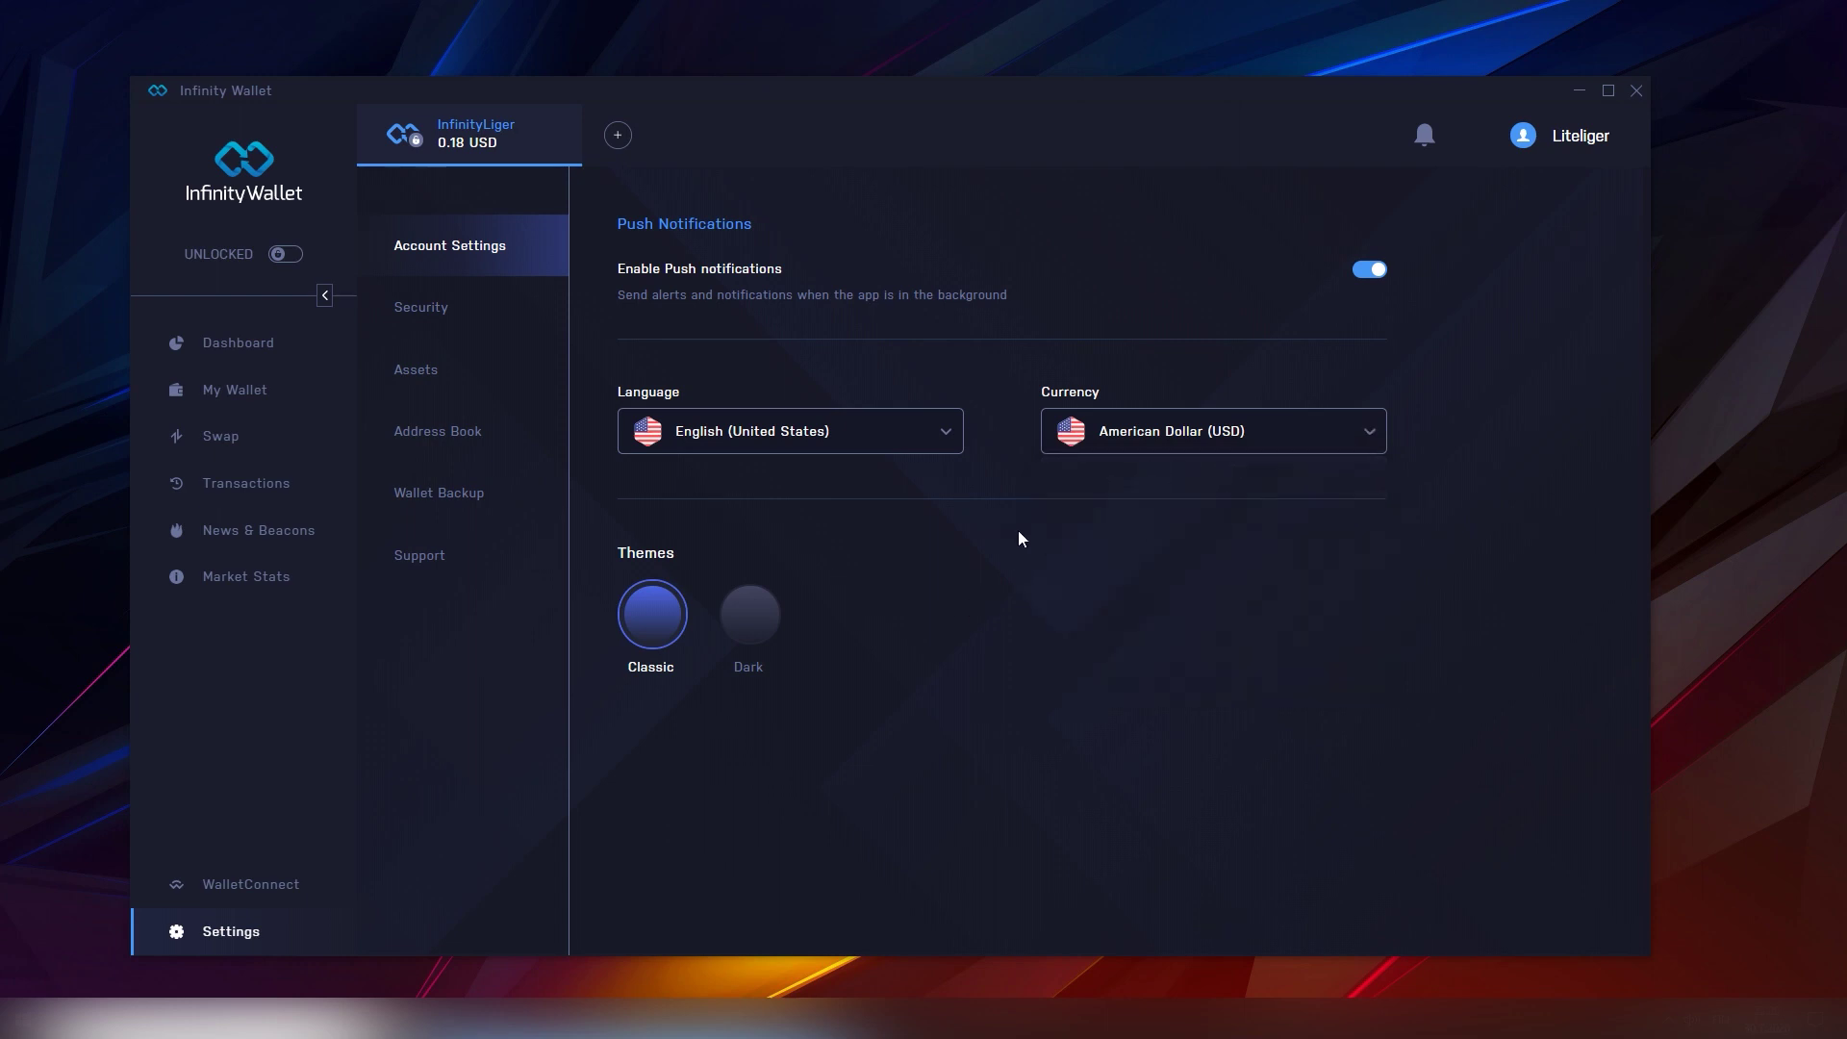
Check the language list, keep English (United States), and open the Security settings
left_click(917, 417)
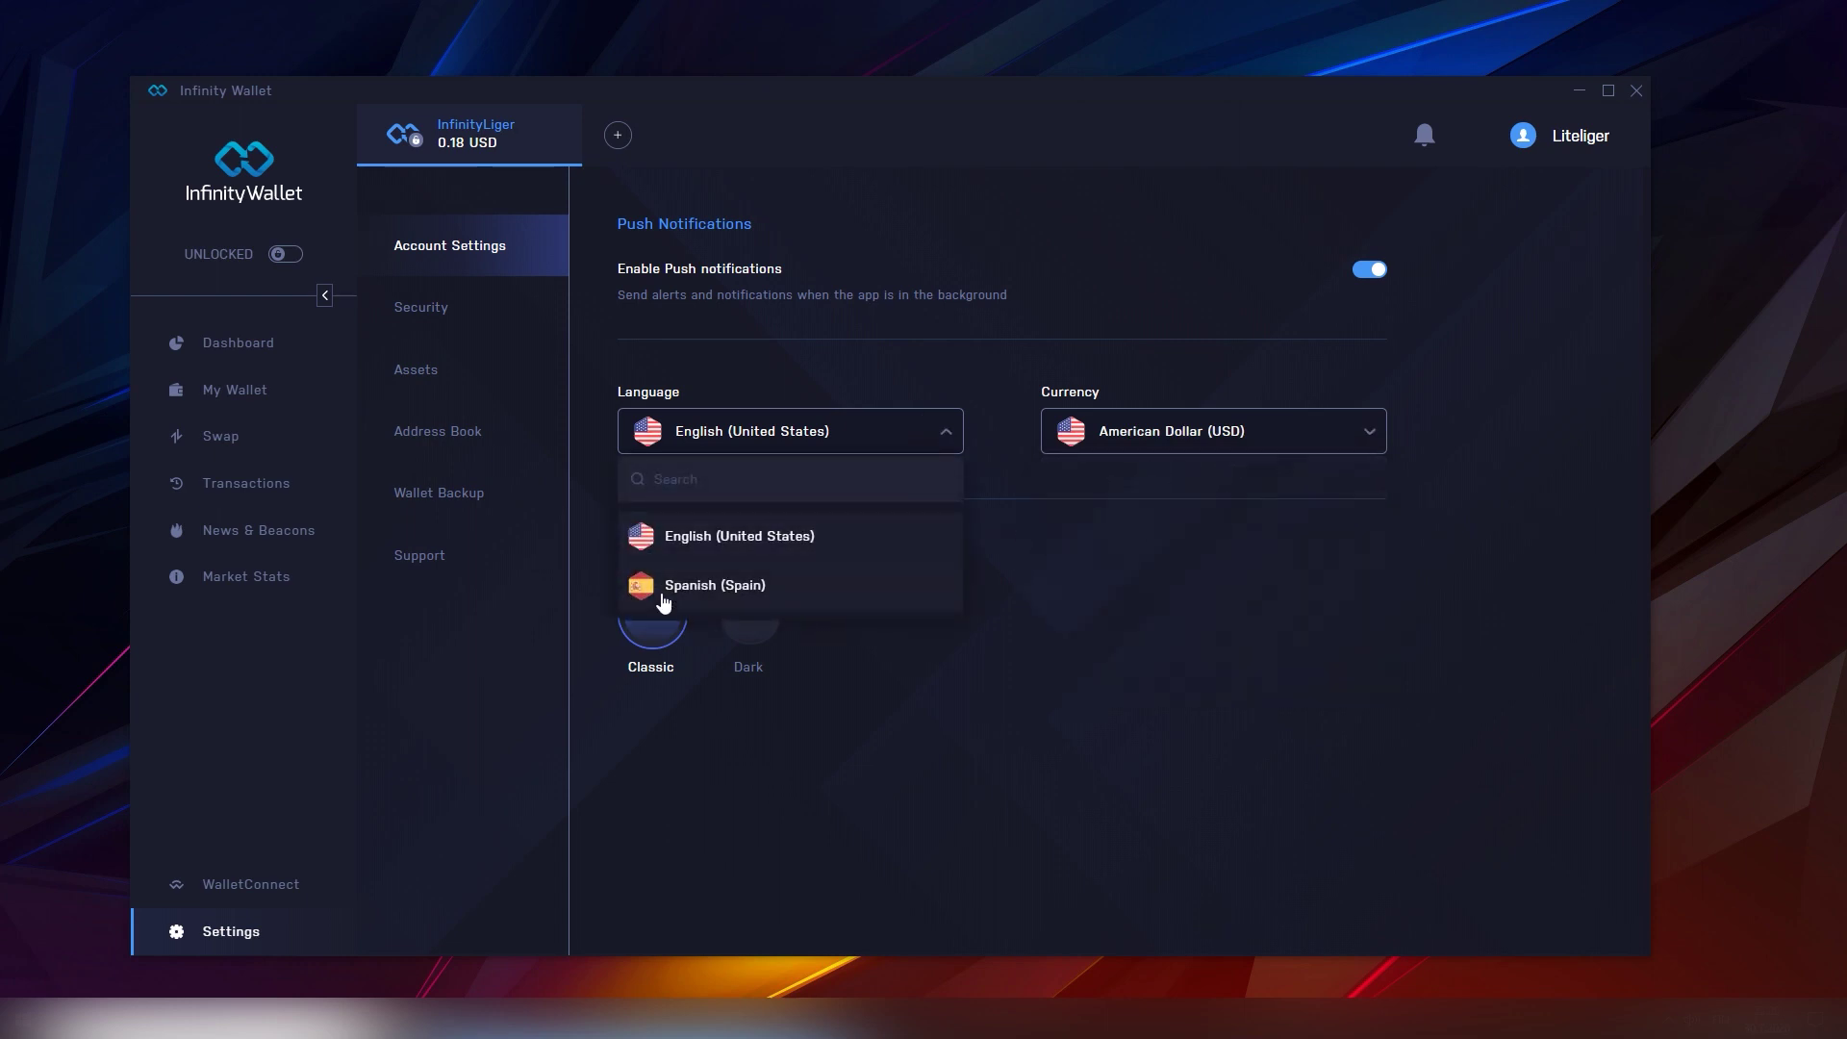
left_click(822, 562)
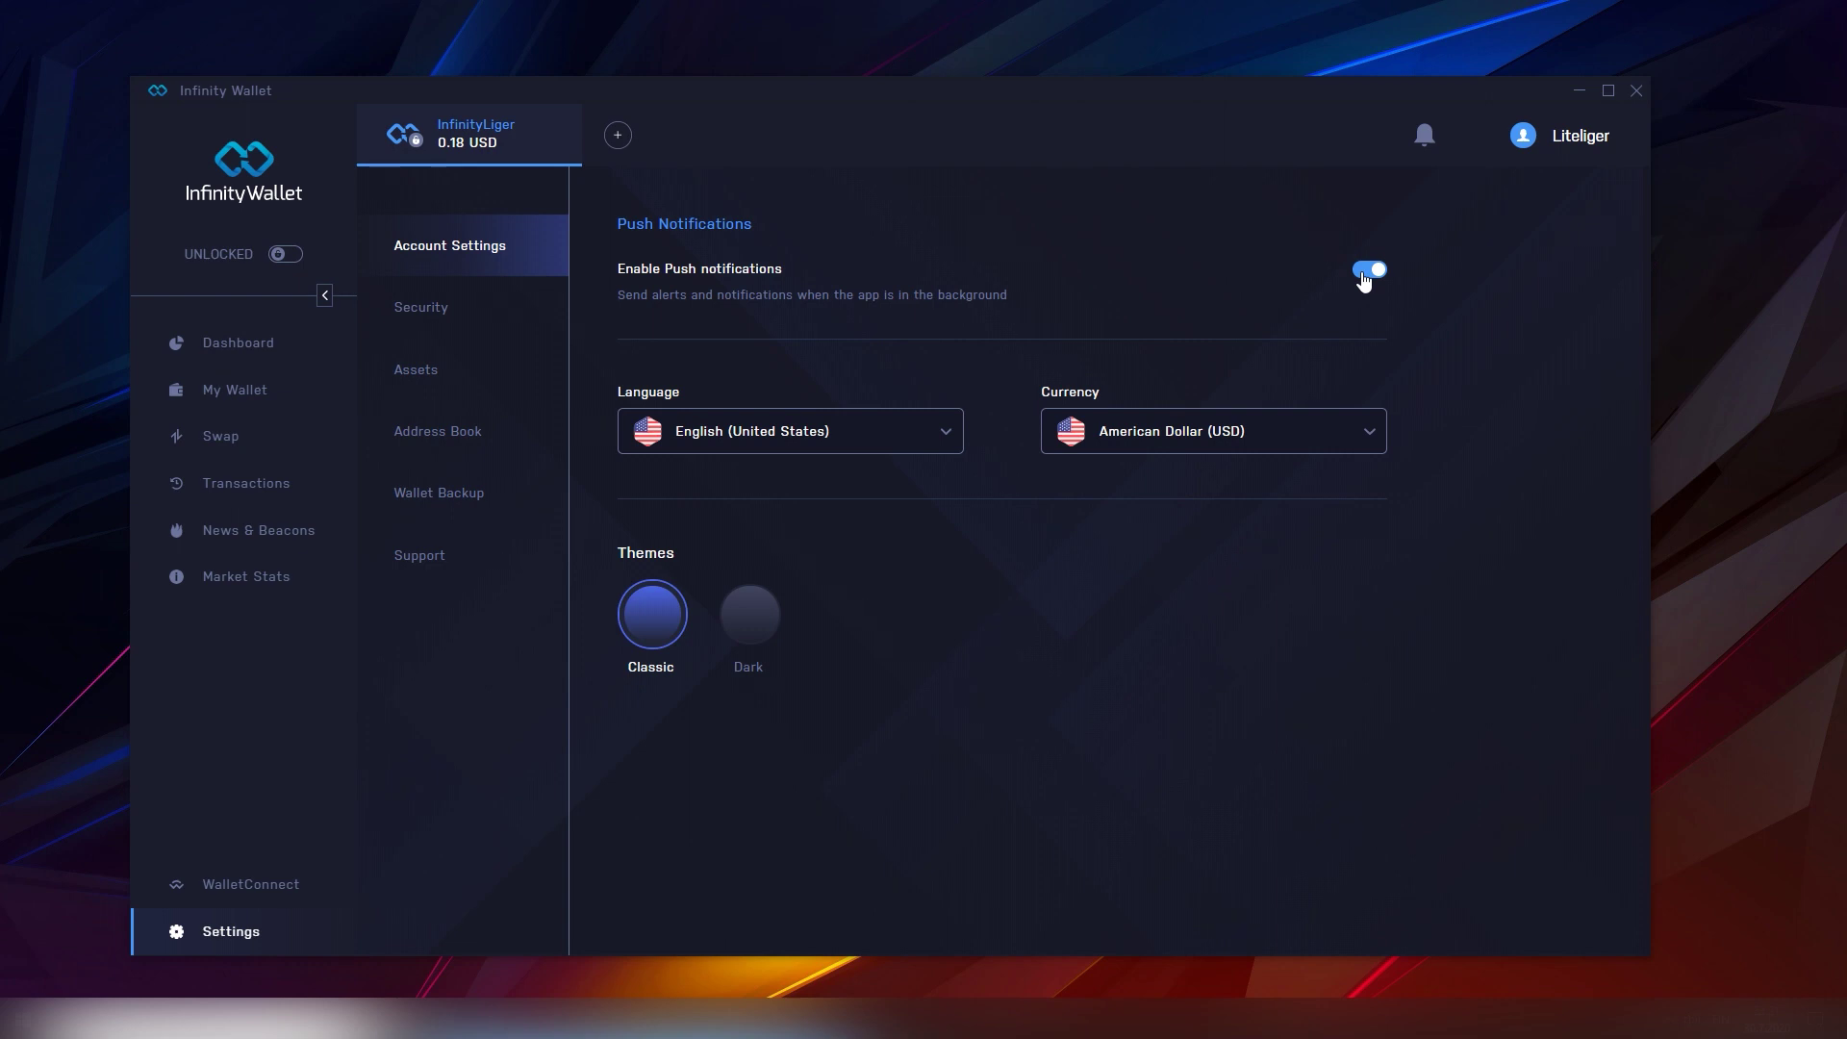
left_click(432, 320)
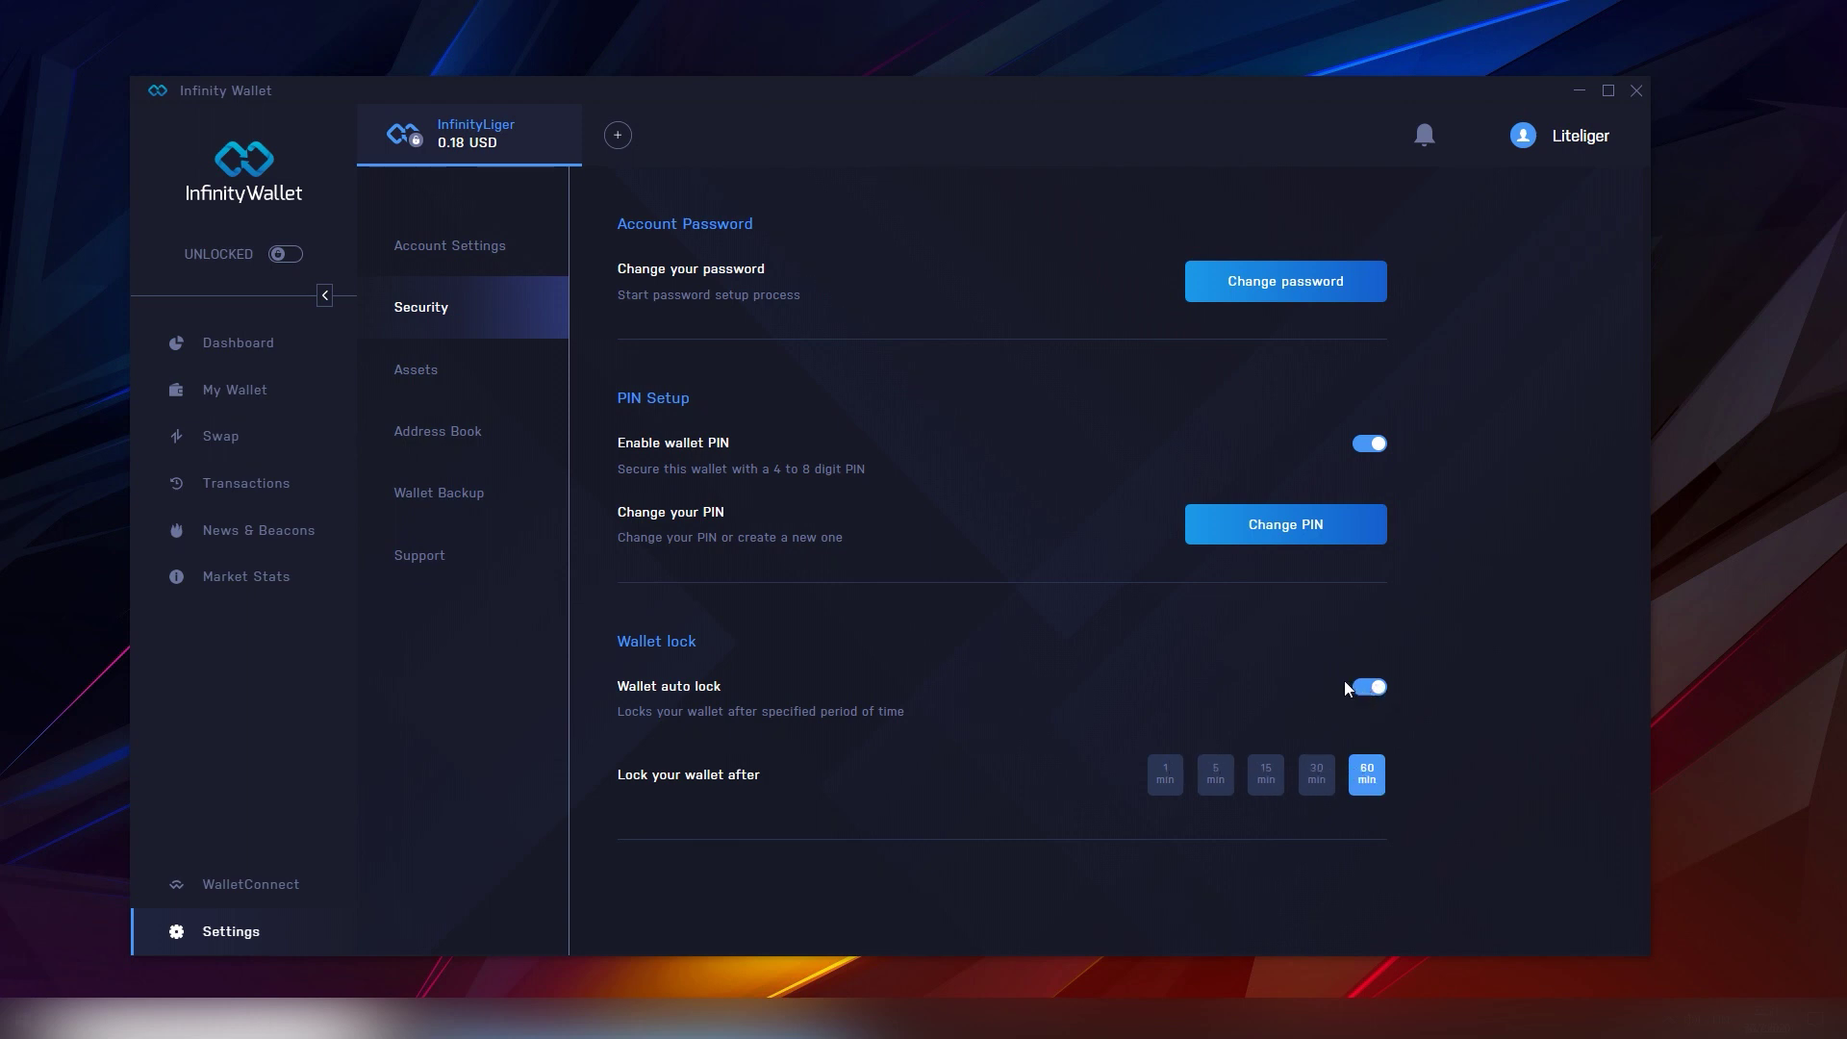
Visit the Assets, Address Book and Wallet Backup settings pages in turn
left_click(498, 378)
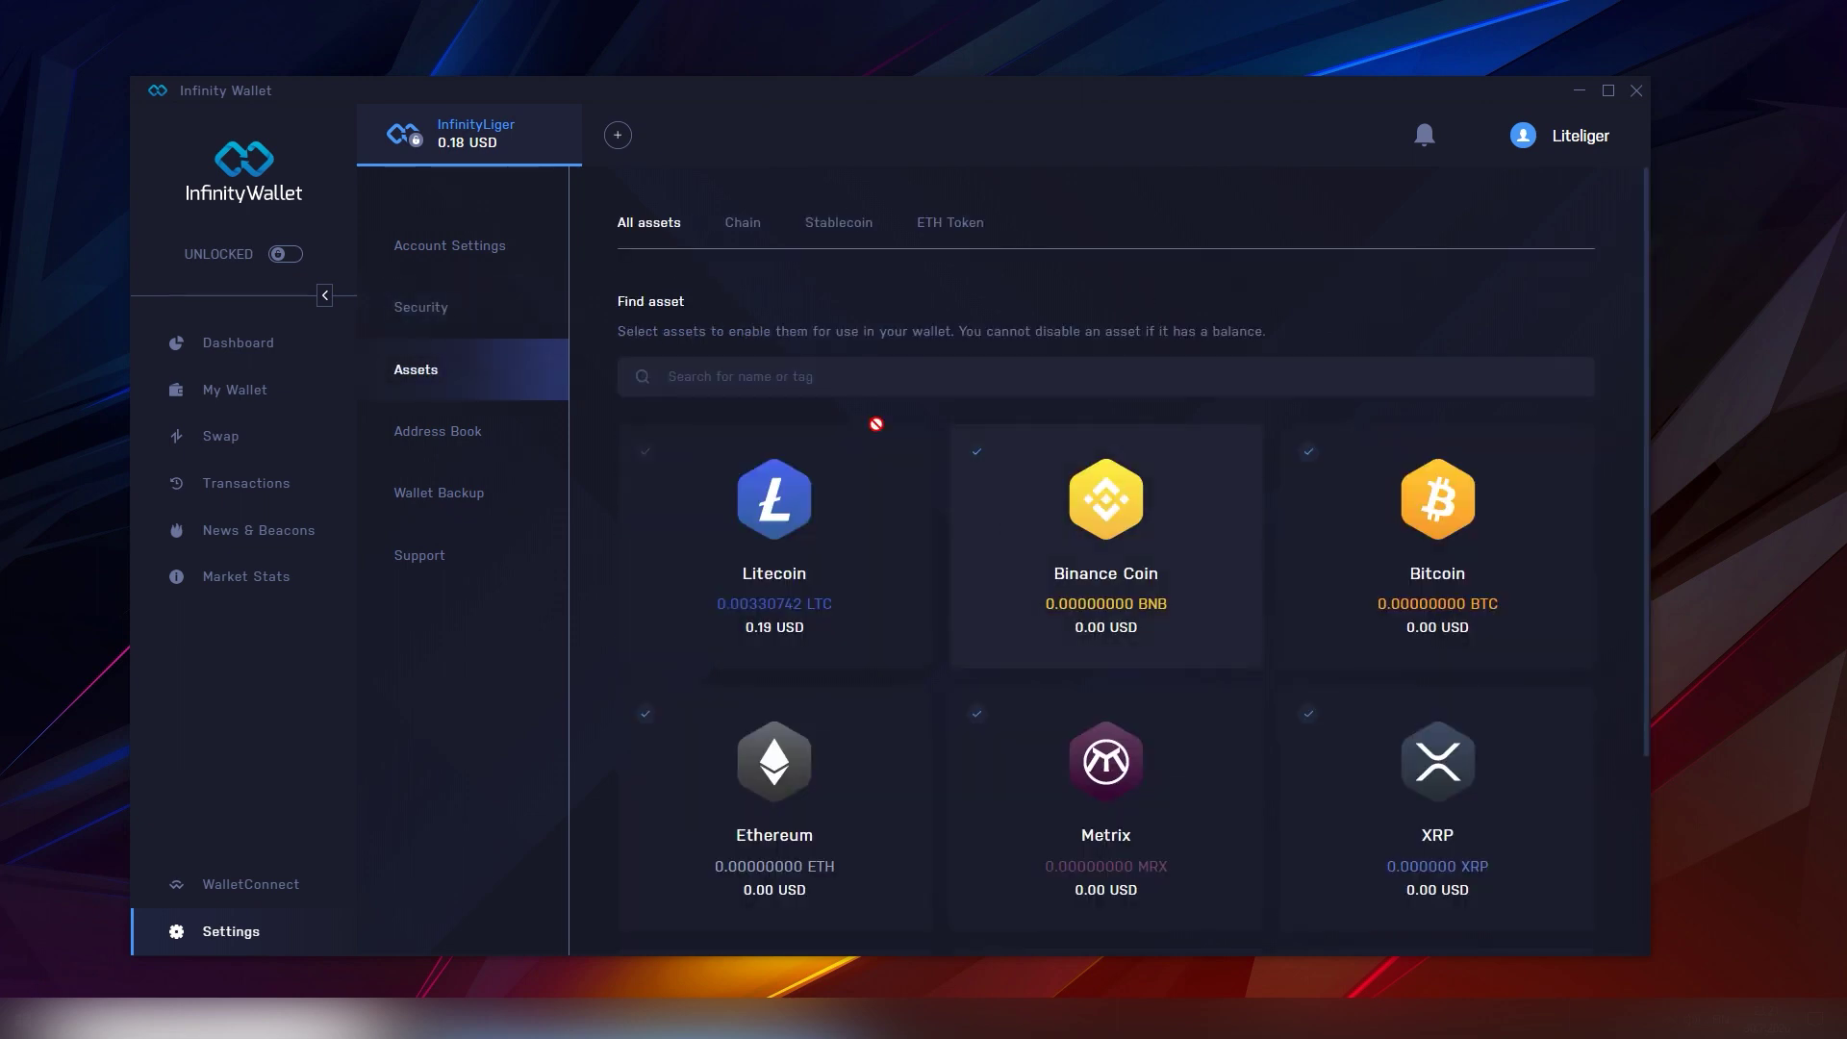
left_click(469, 430)
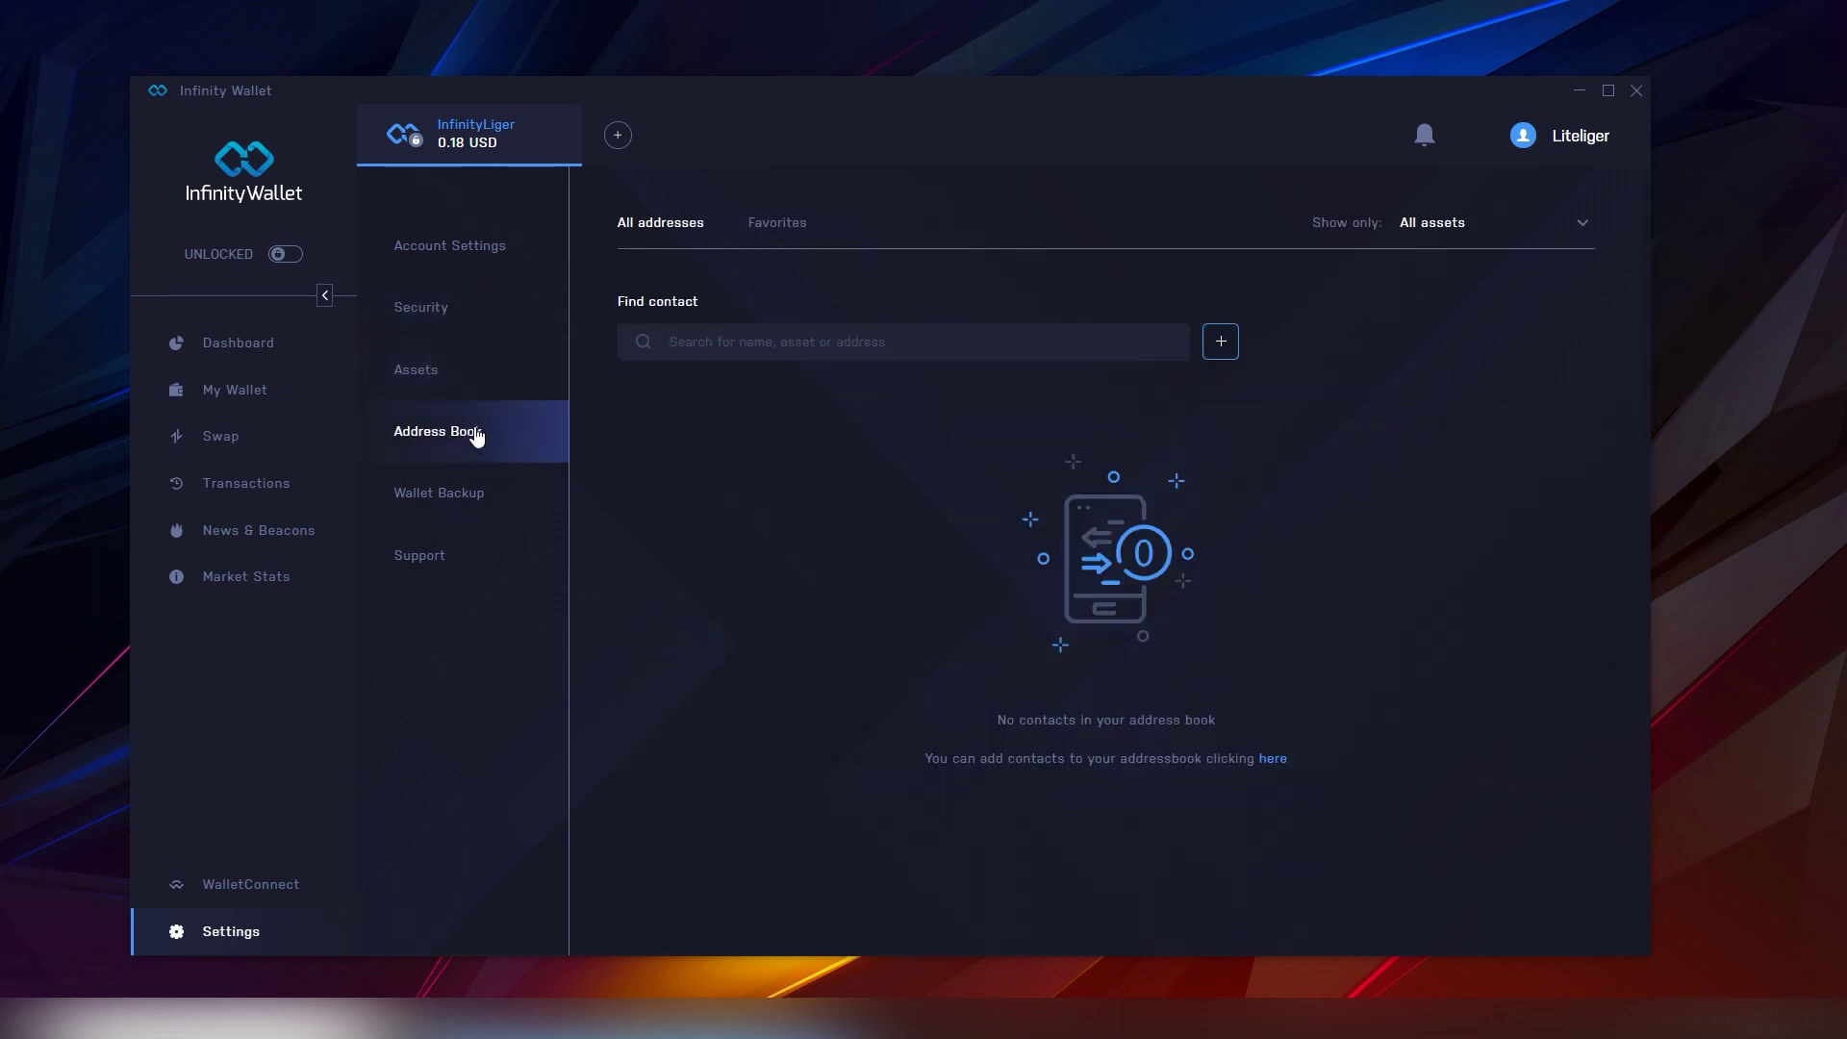
left_click(511, 492)
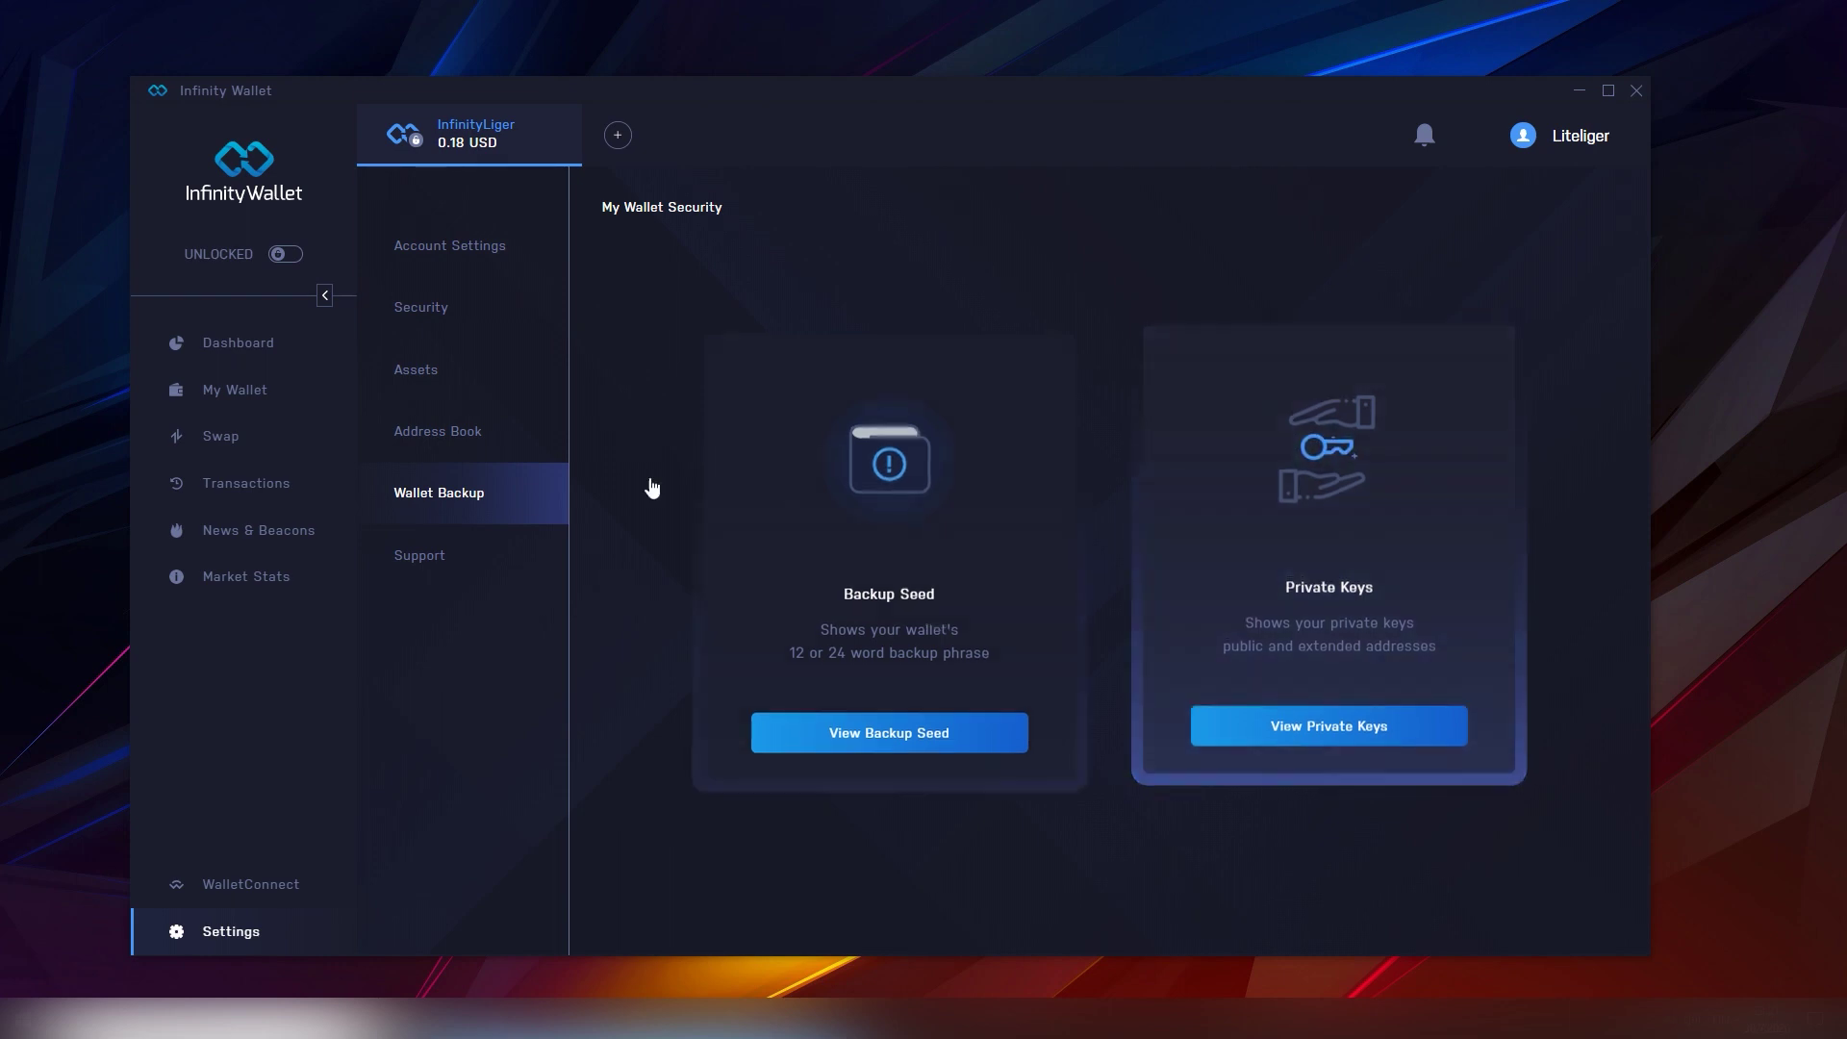
On Support, expand the FAQ answers on wallet access and updating, then go to Dashboard
left_click(444, 558)
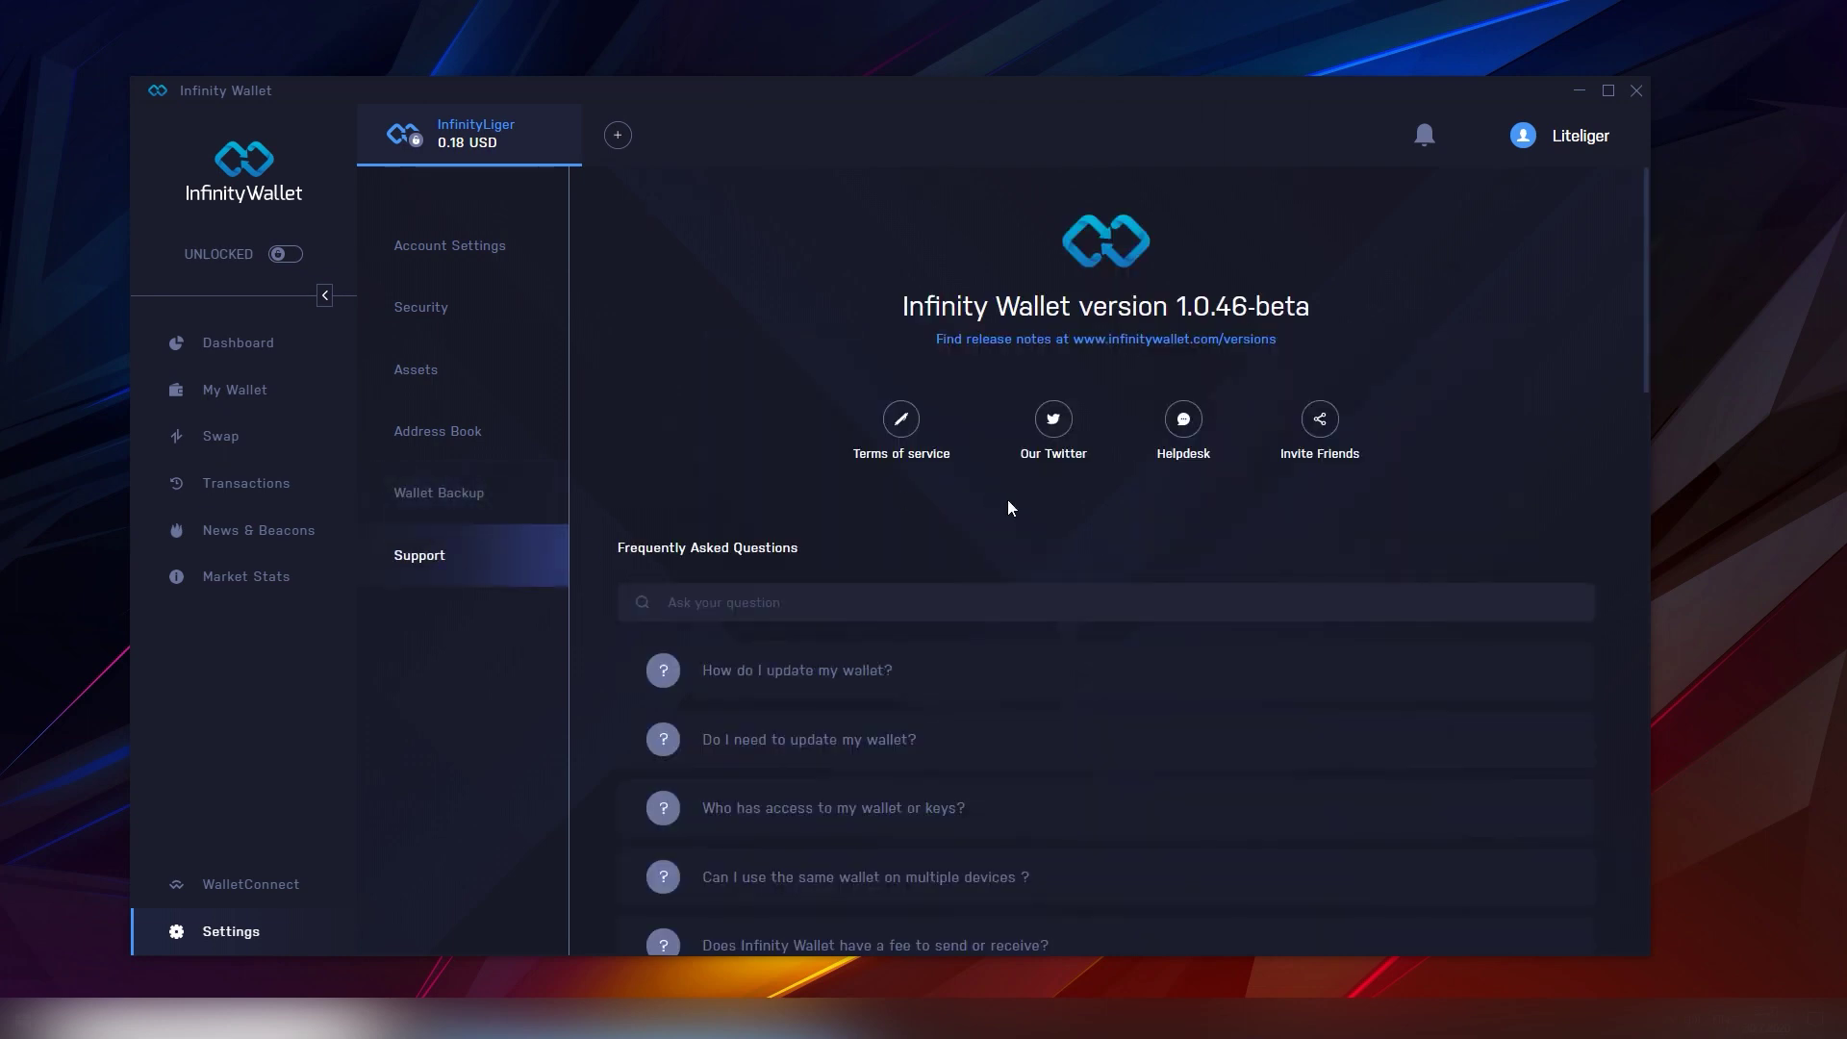
scroll(1007, 499, "down", 3)
left_click(883, 519)
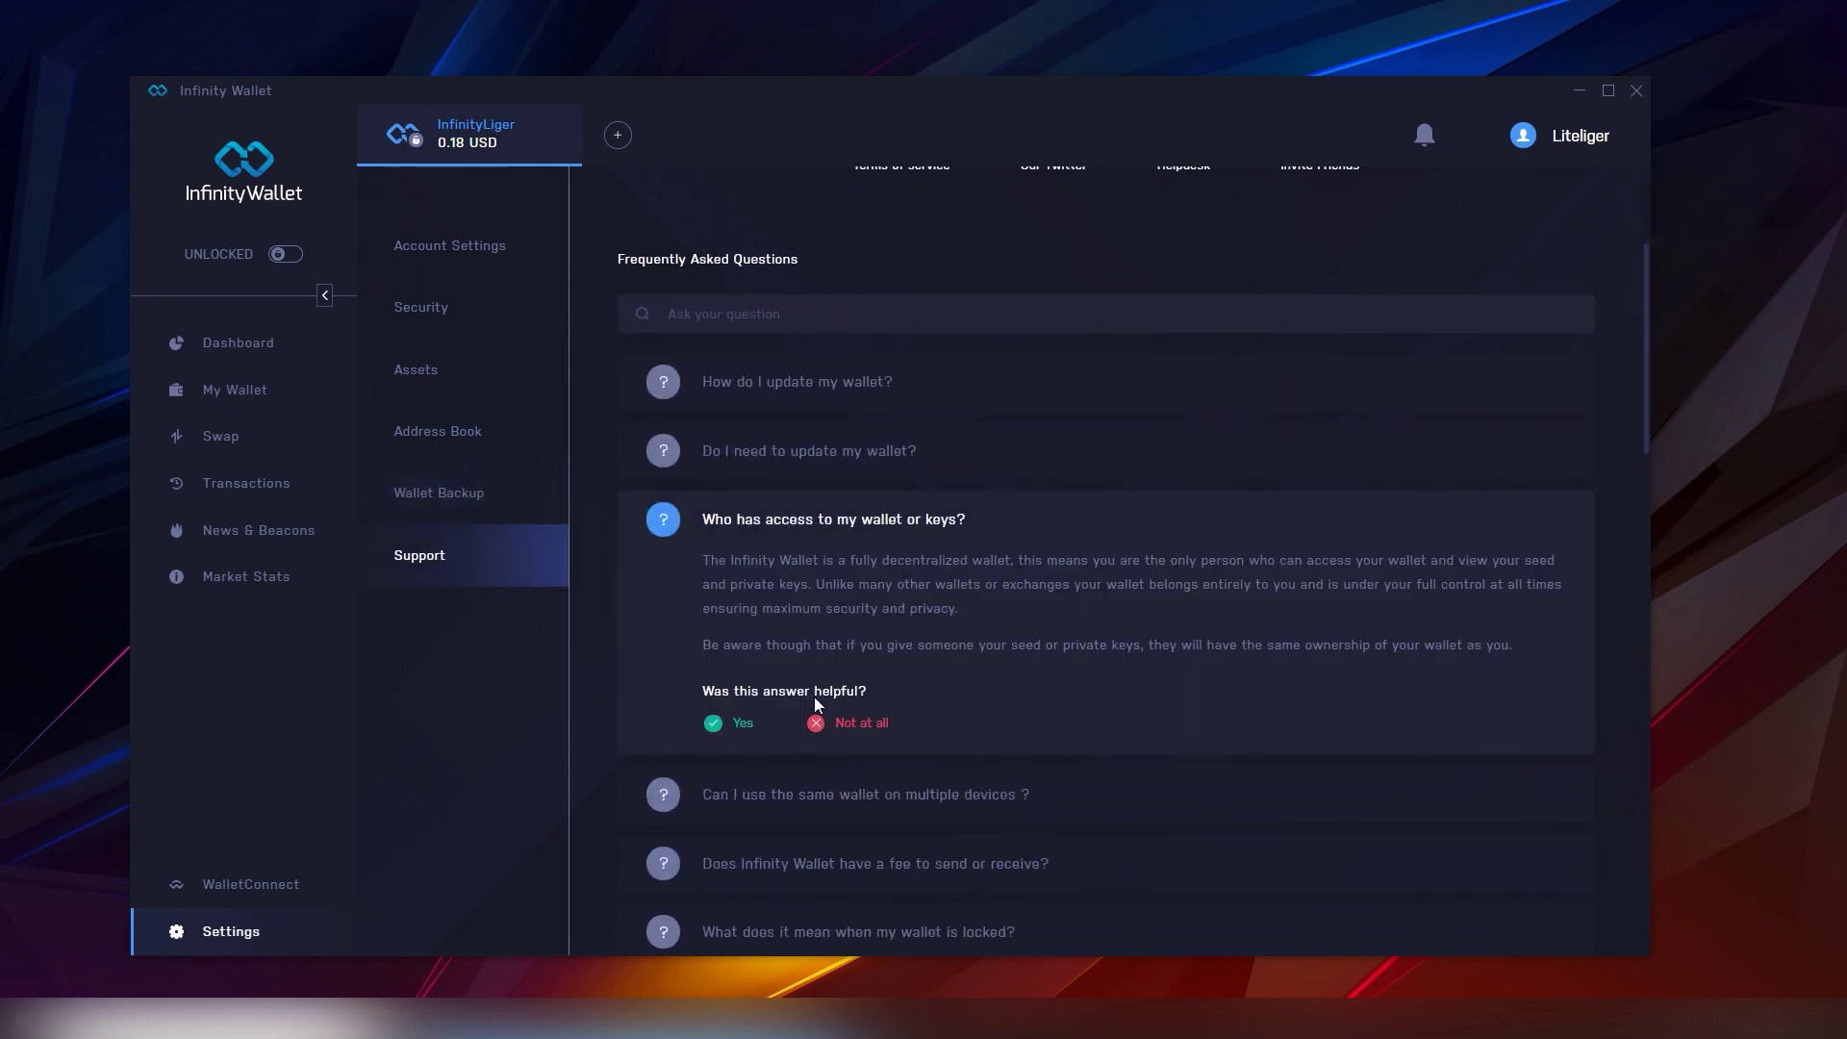
left_click(880, 452)
left_click(962, 383)
scroll(986, 475, "up", 3)
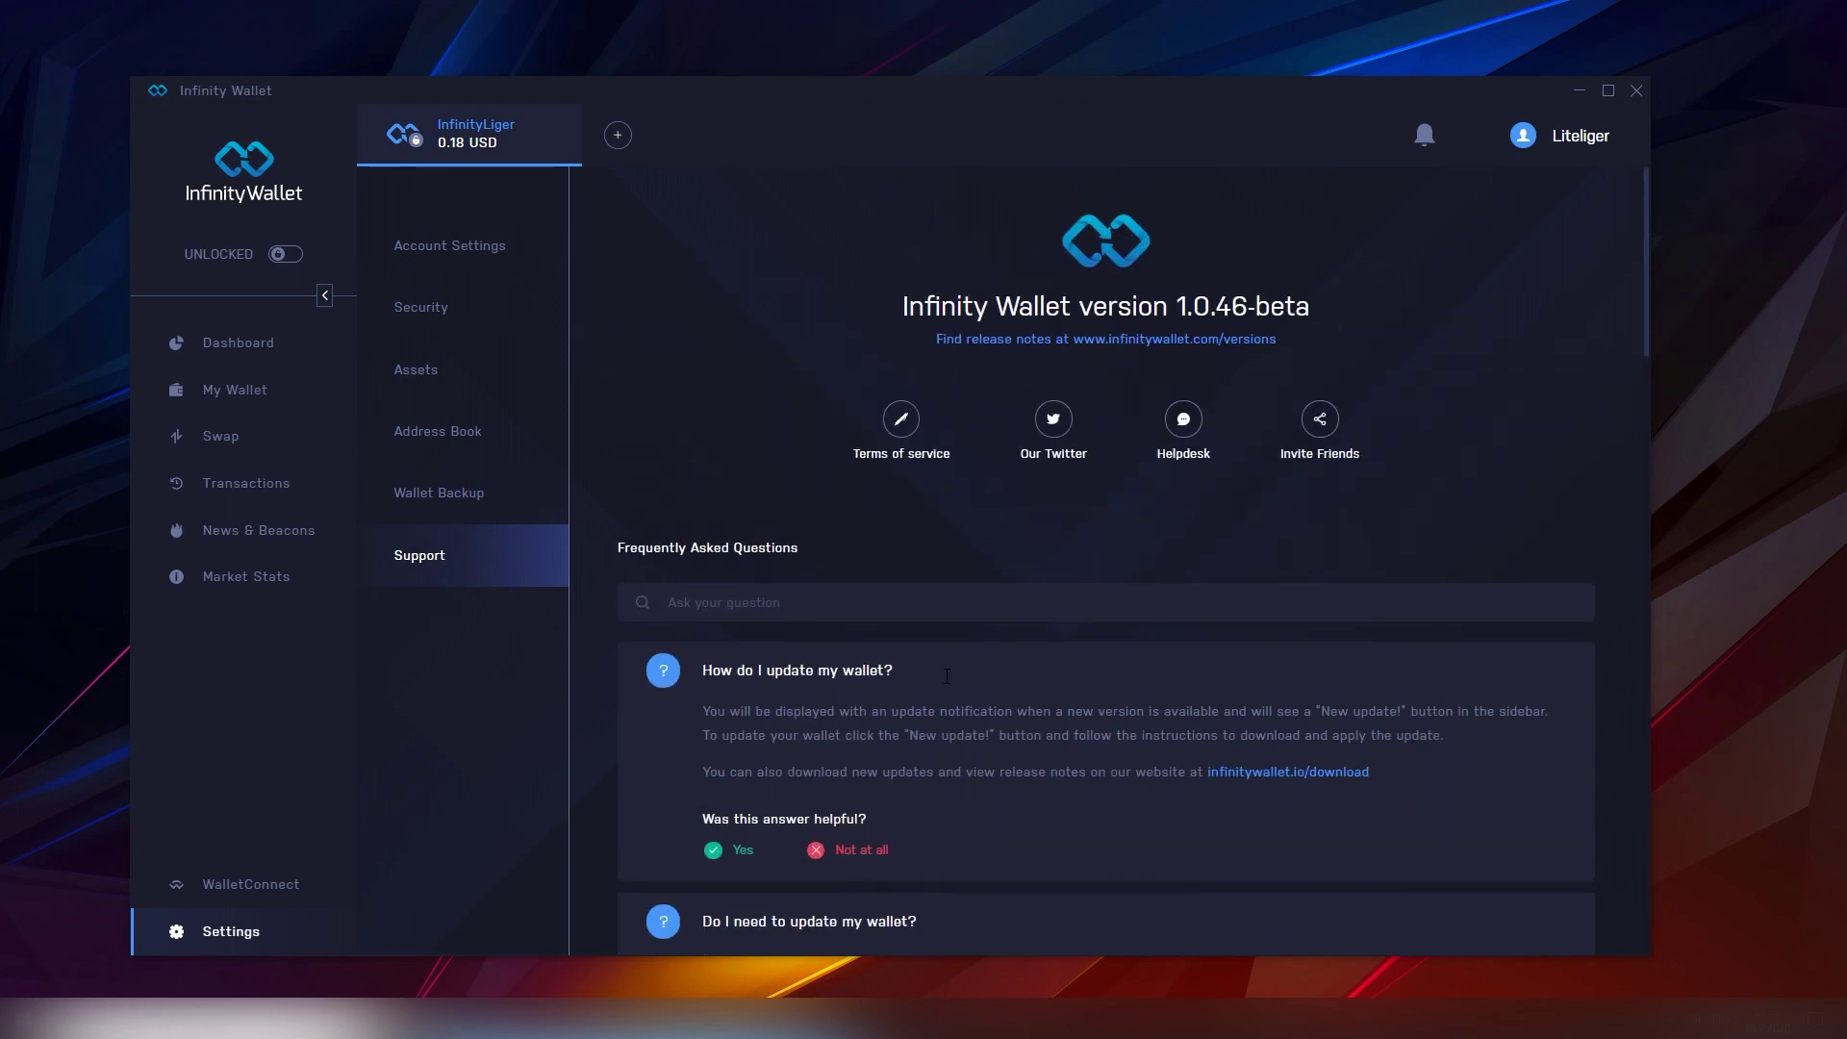
left_click(947, 664)
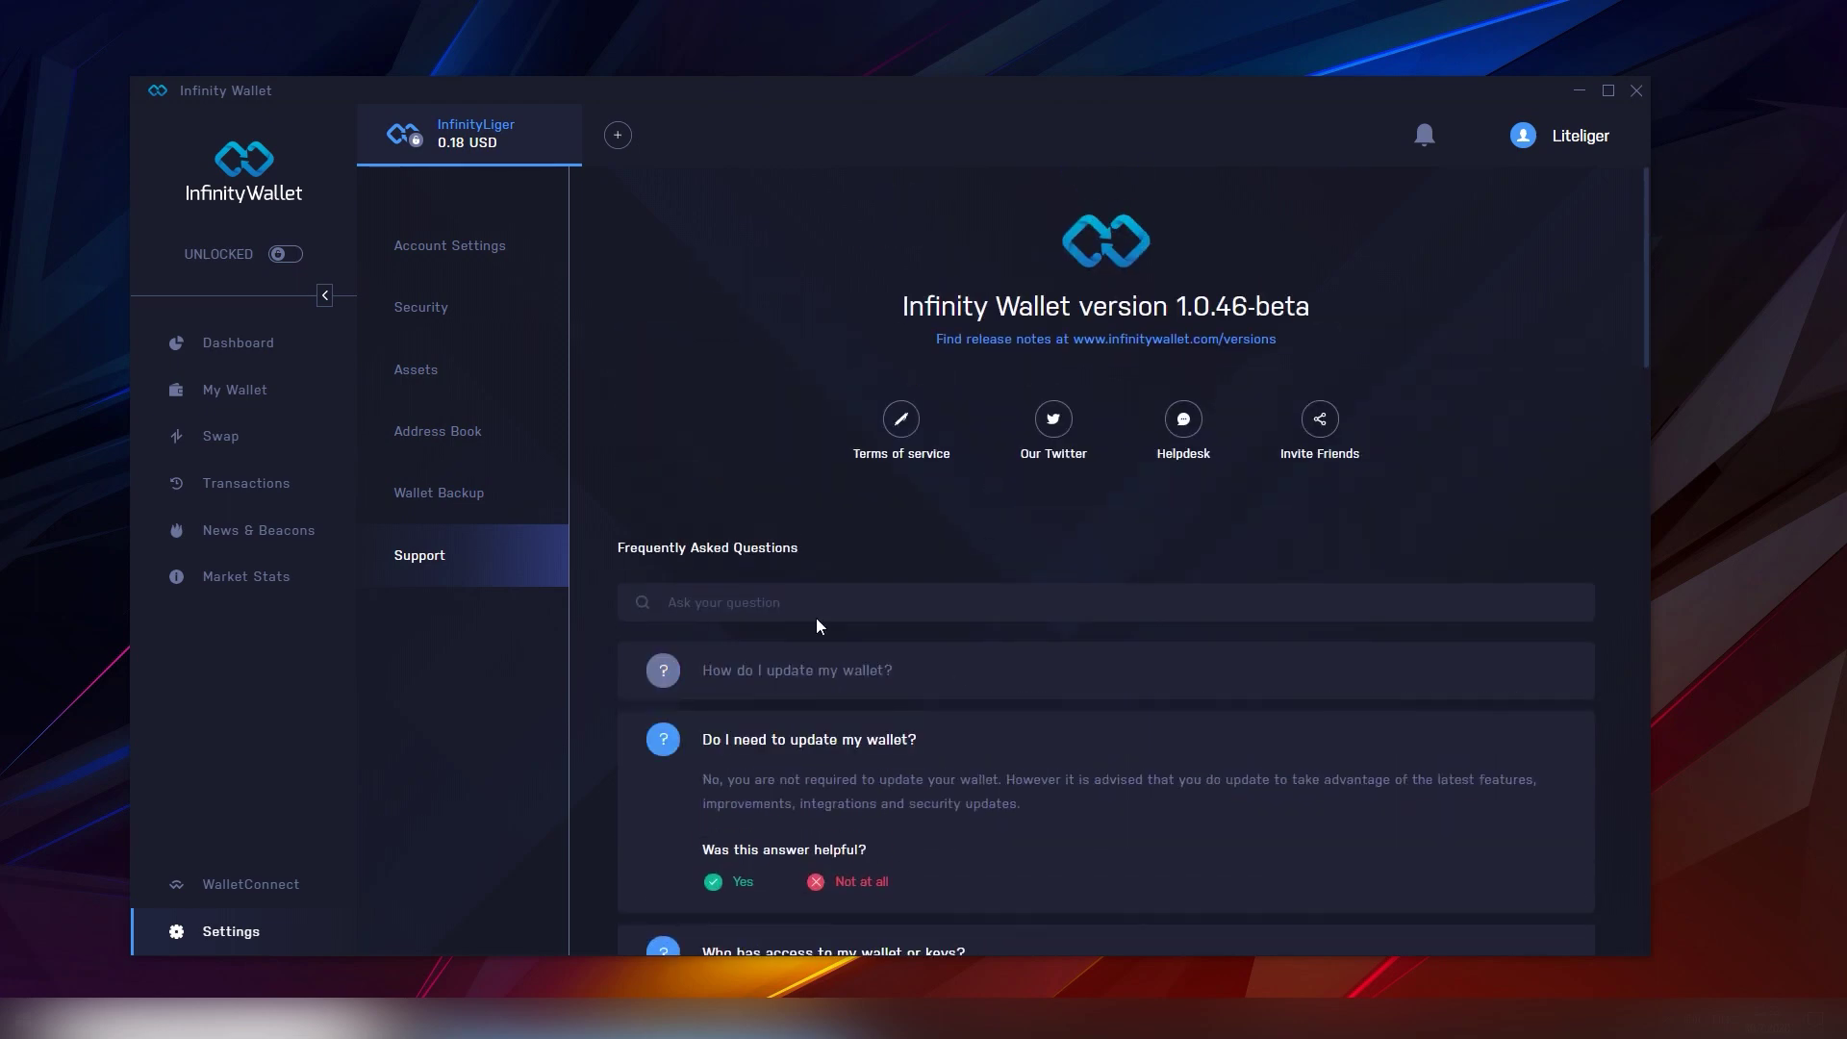
left_click(279, 363)
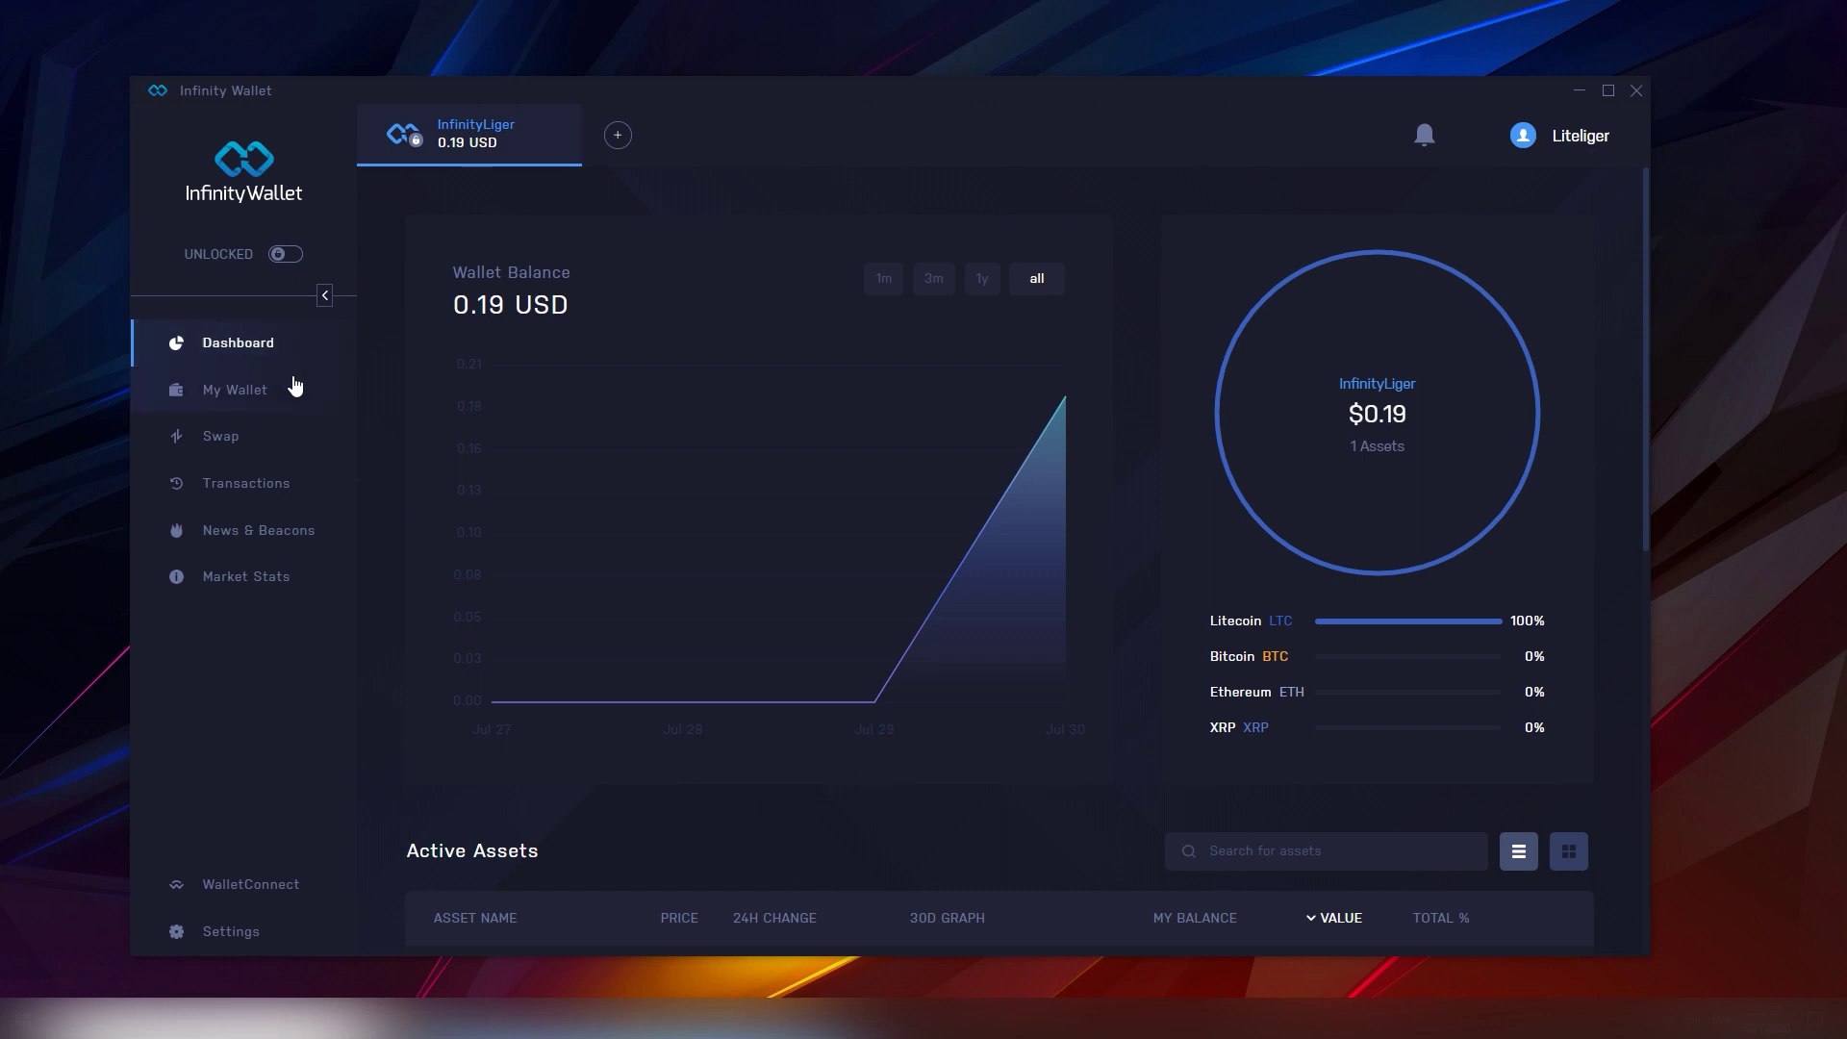
Switch between My Wallet and Dashboard, ending on My Wallet, and maximize the window
left_click(290, 386)
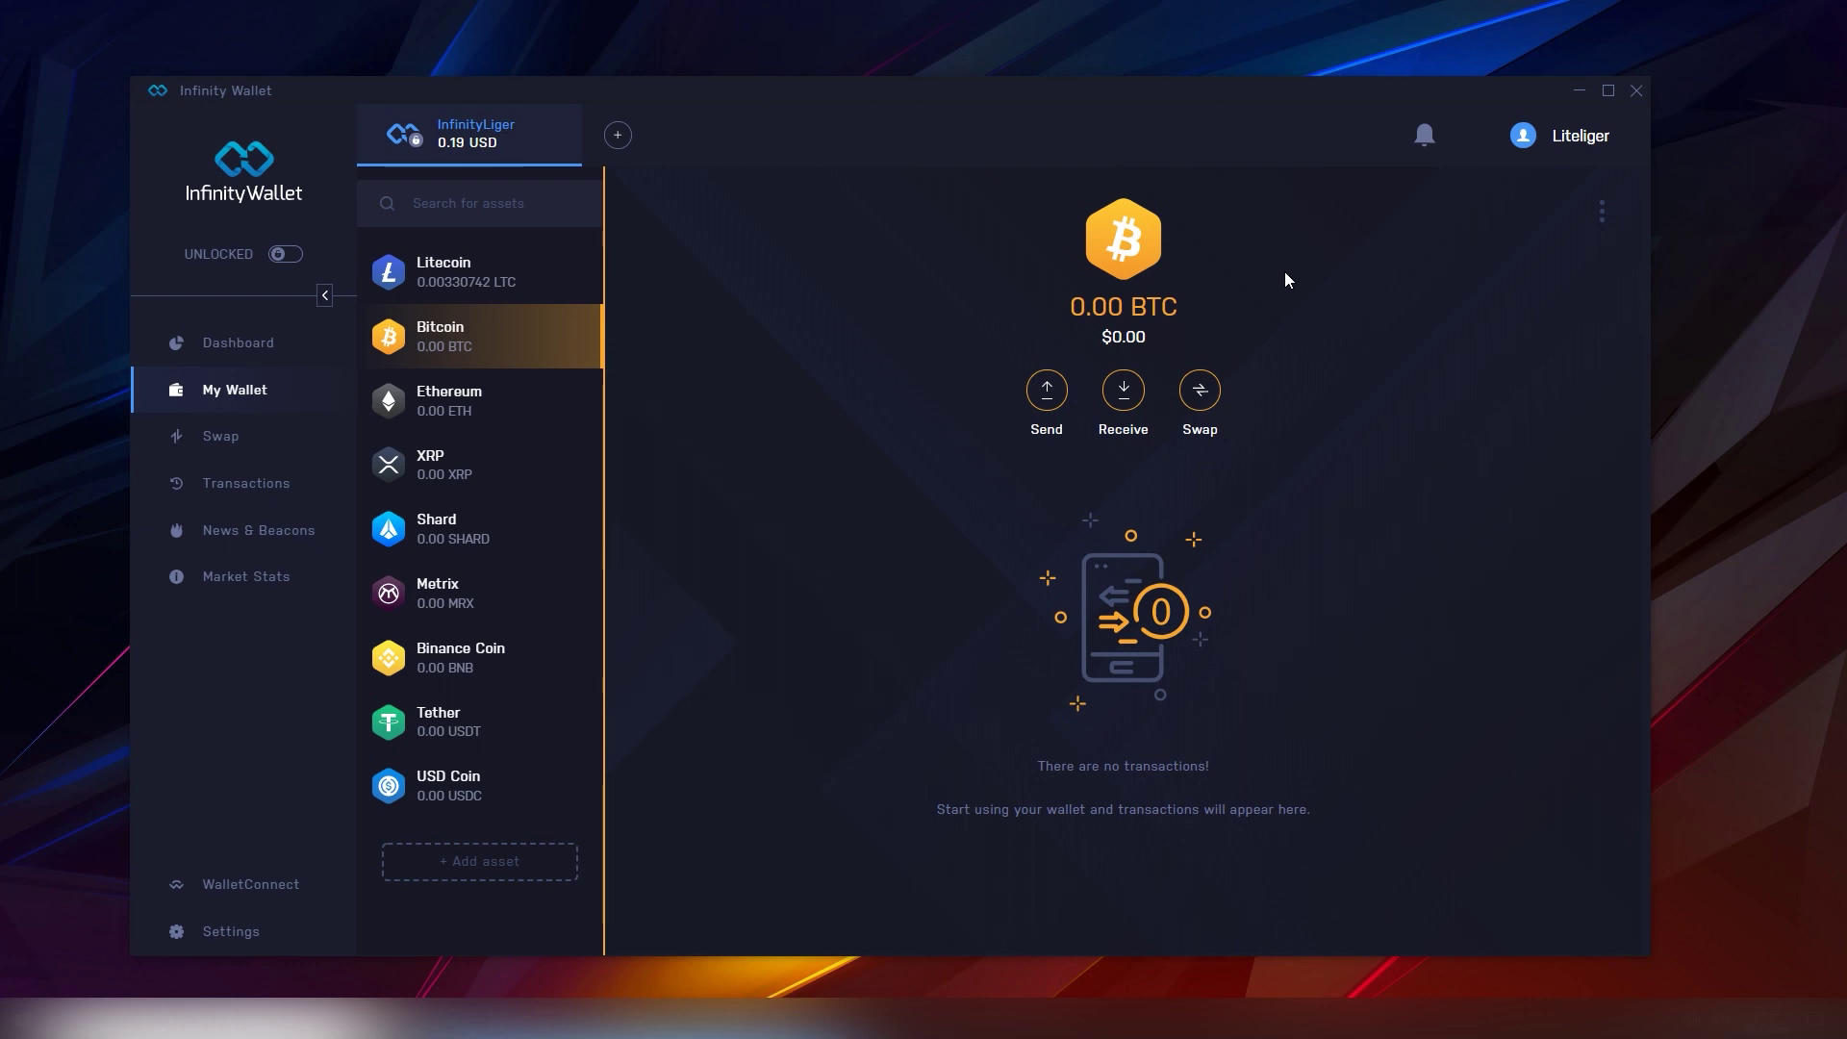
left_click(256, 356)
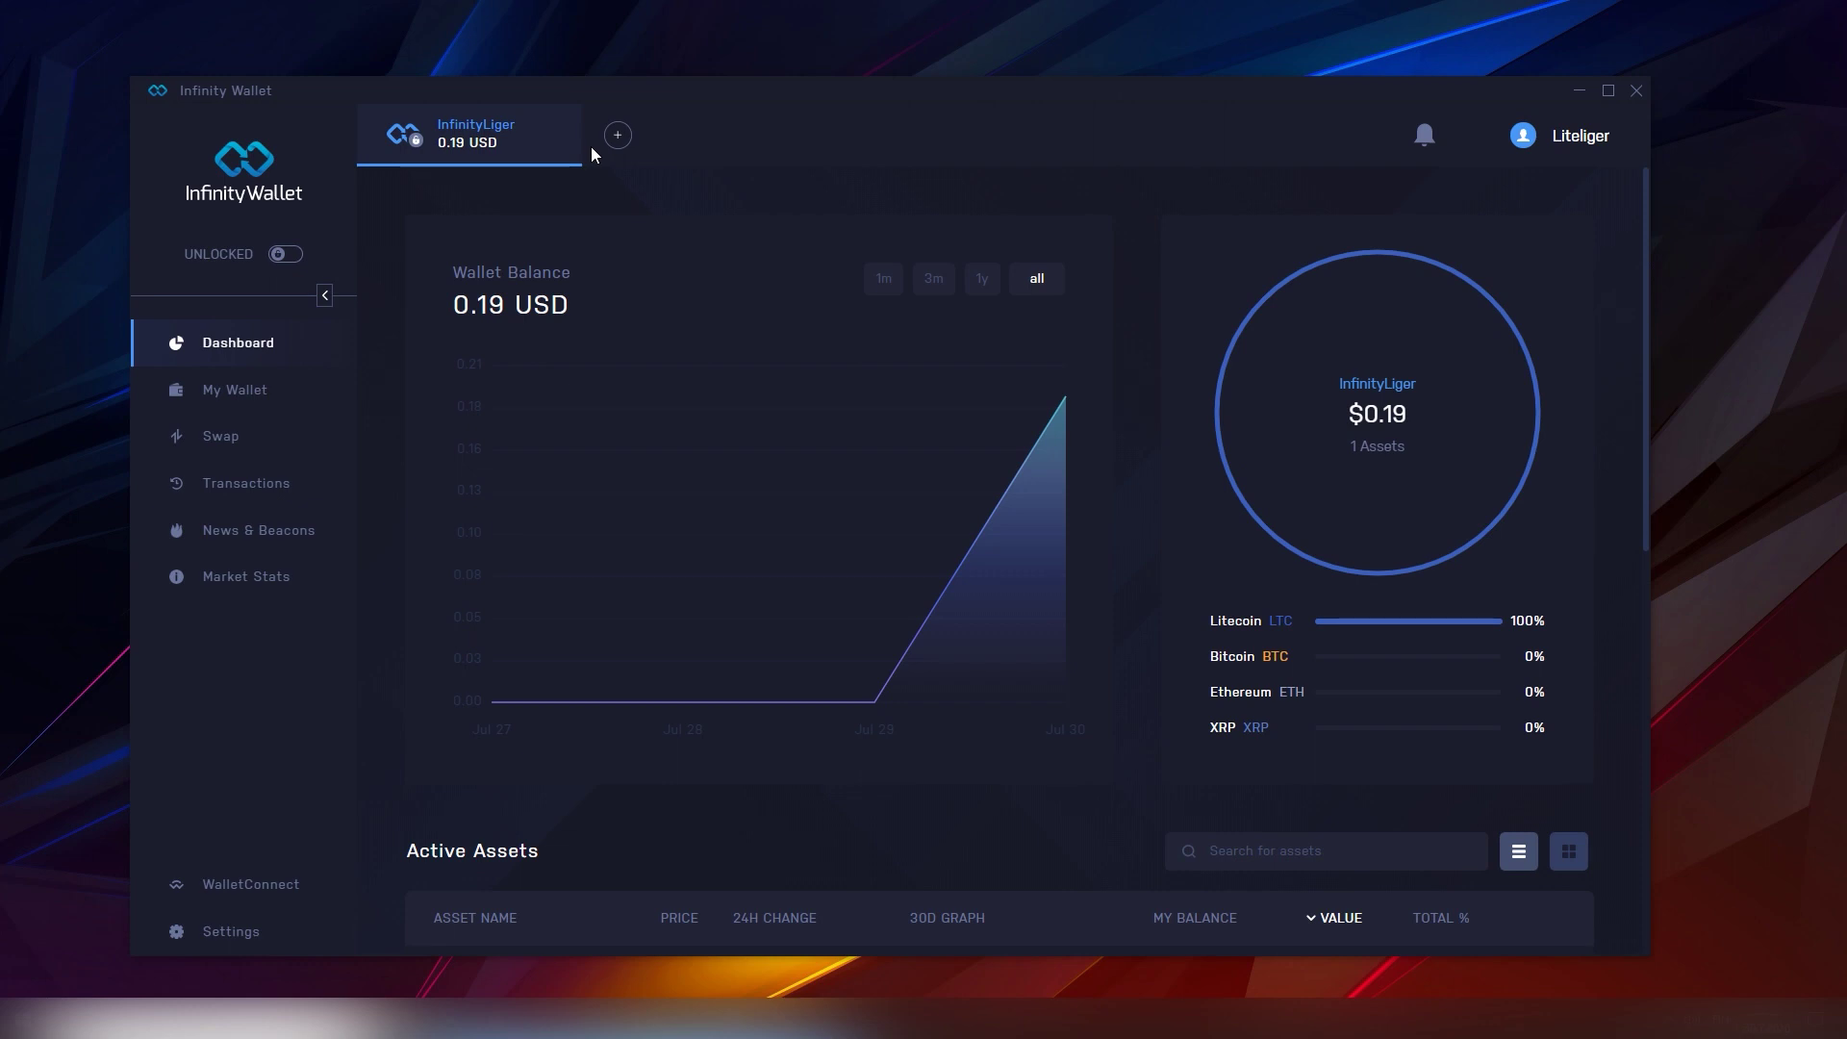
left_click(270, 389)
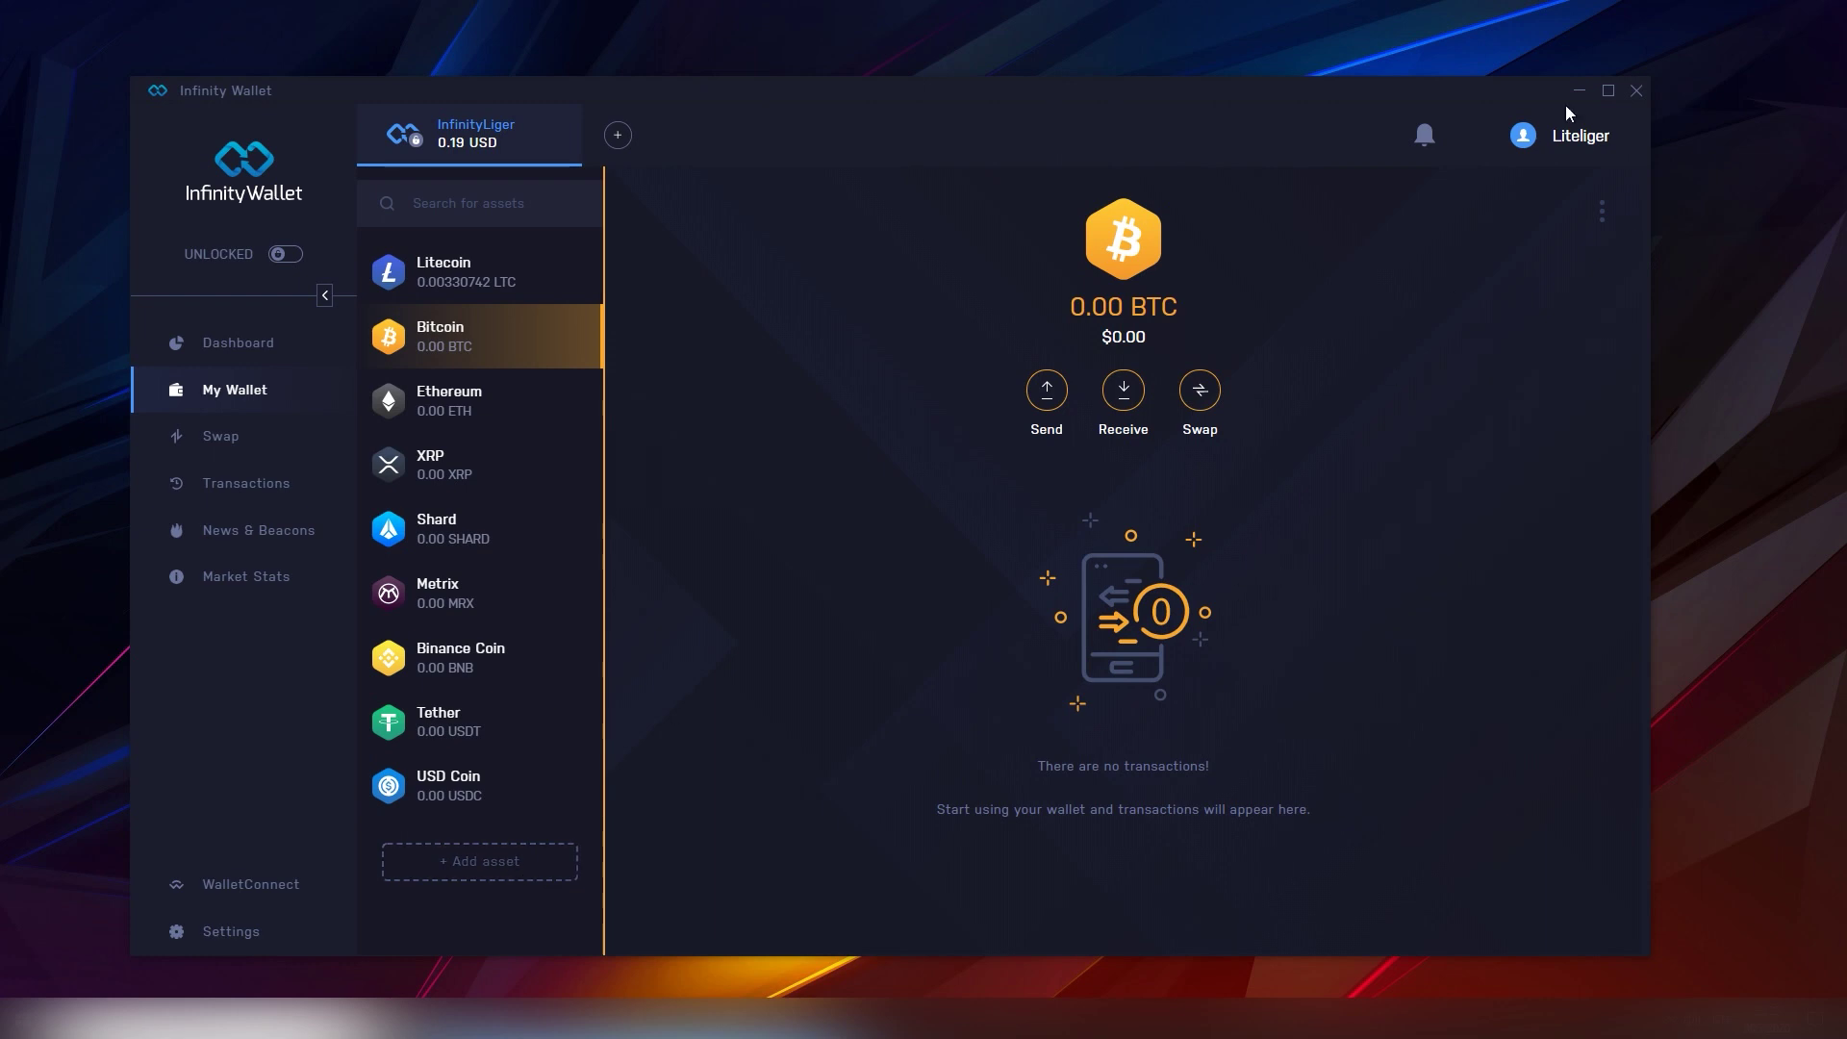
left_click(1607, 90)
Restore the window, shrink it, move it top-left, then enlarge it to show all assets
left_click(1805, 14)
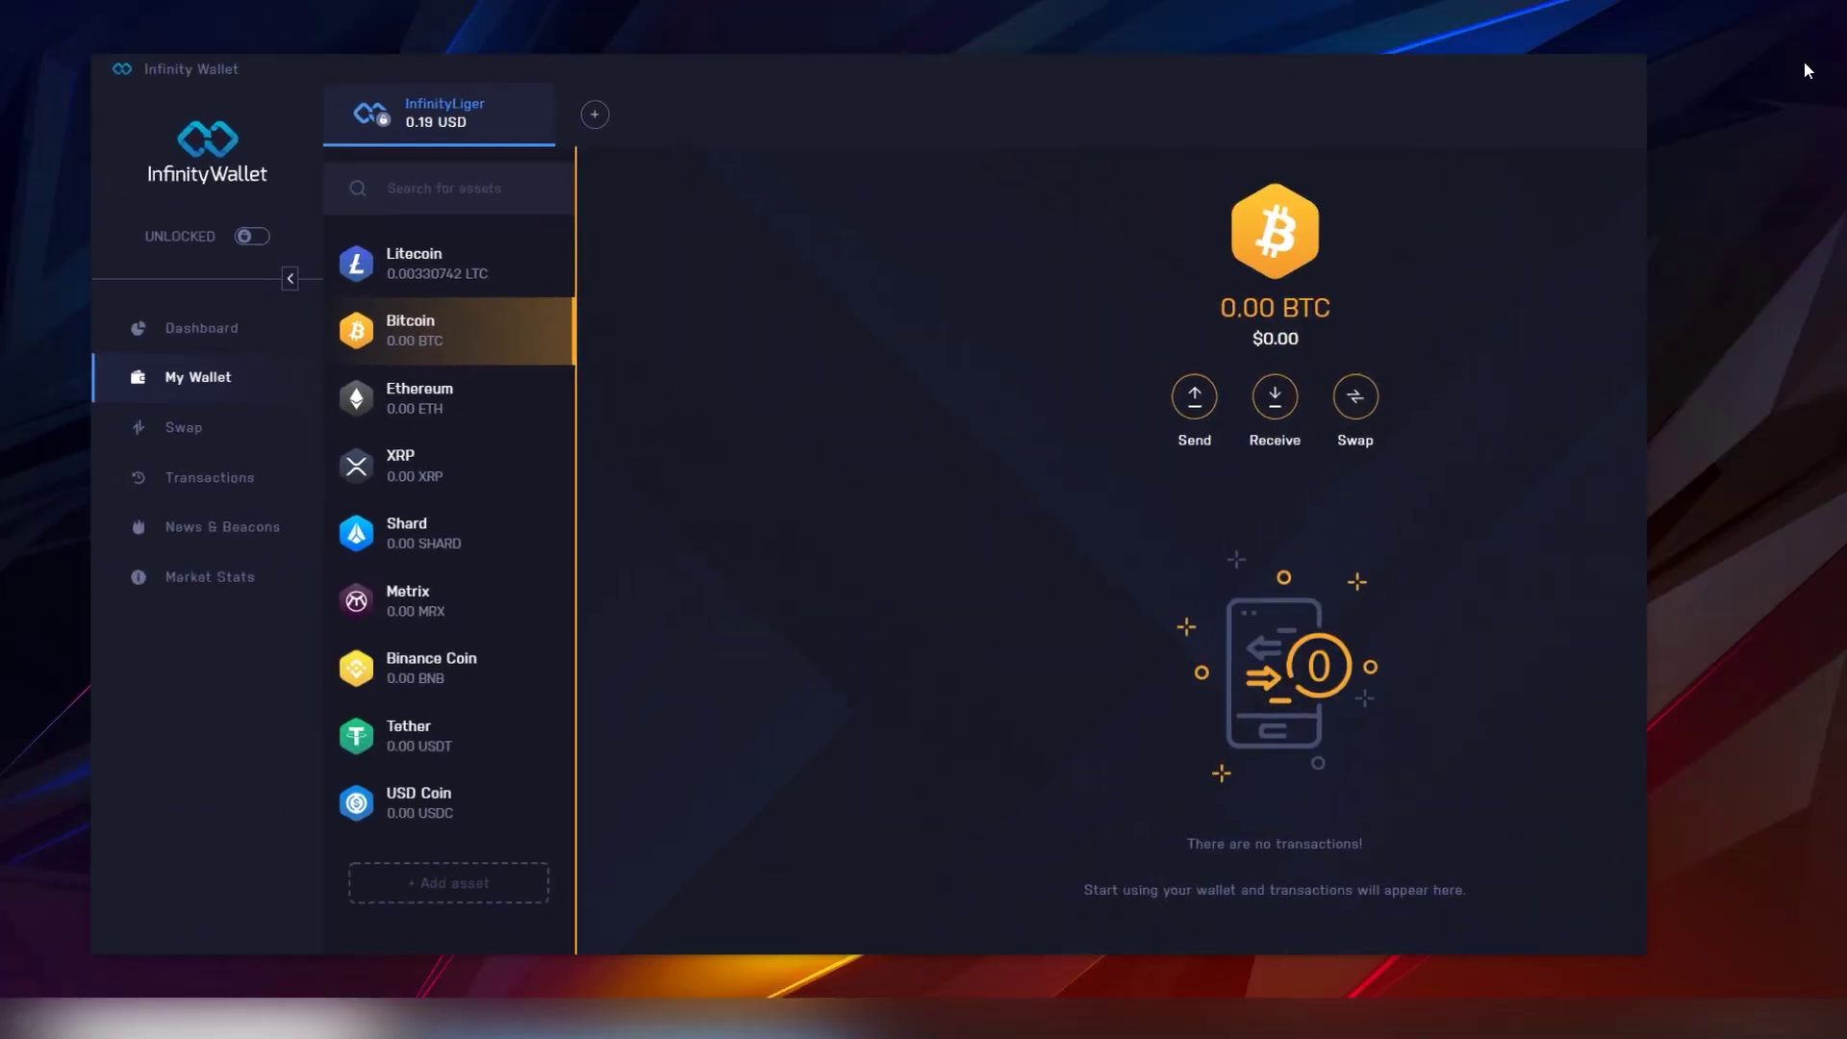
left_click_drag(122, 86, 606, 307)
left_click_drag(1011, 314, 598, 70)
left_click_drag(1231, 719, 1620, 957)
Open and close Task Manager, then switch to the Dashboard overview
key("ctrl+shift+Escape")
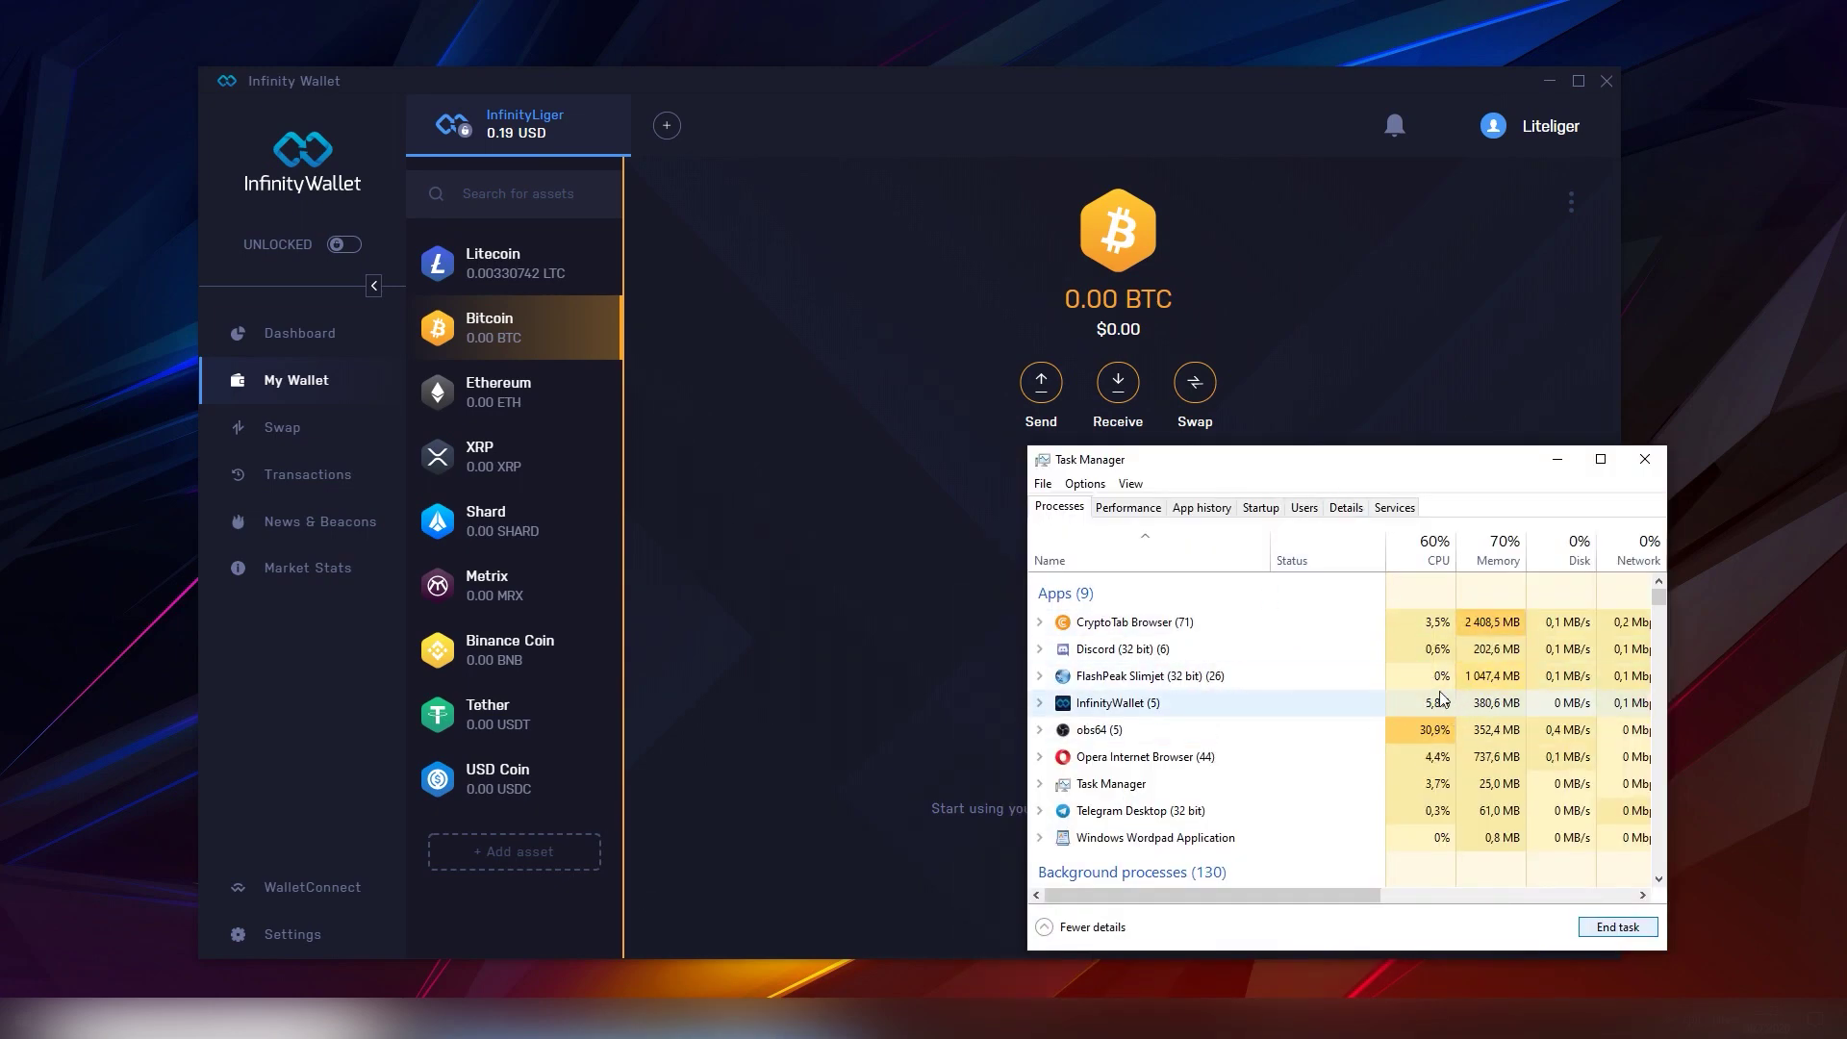
left_click(1645, 459)
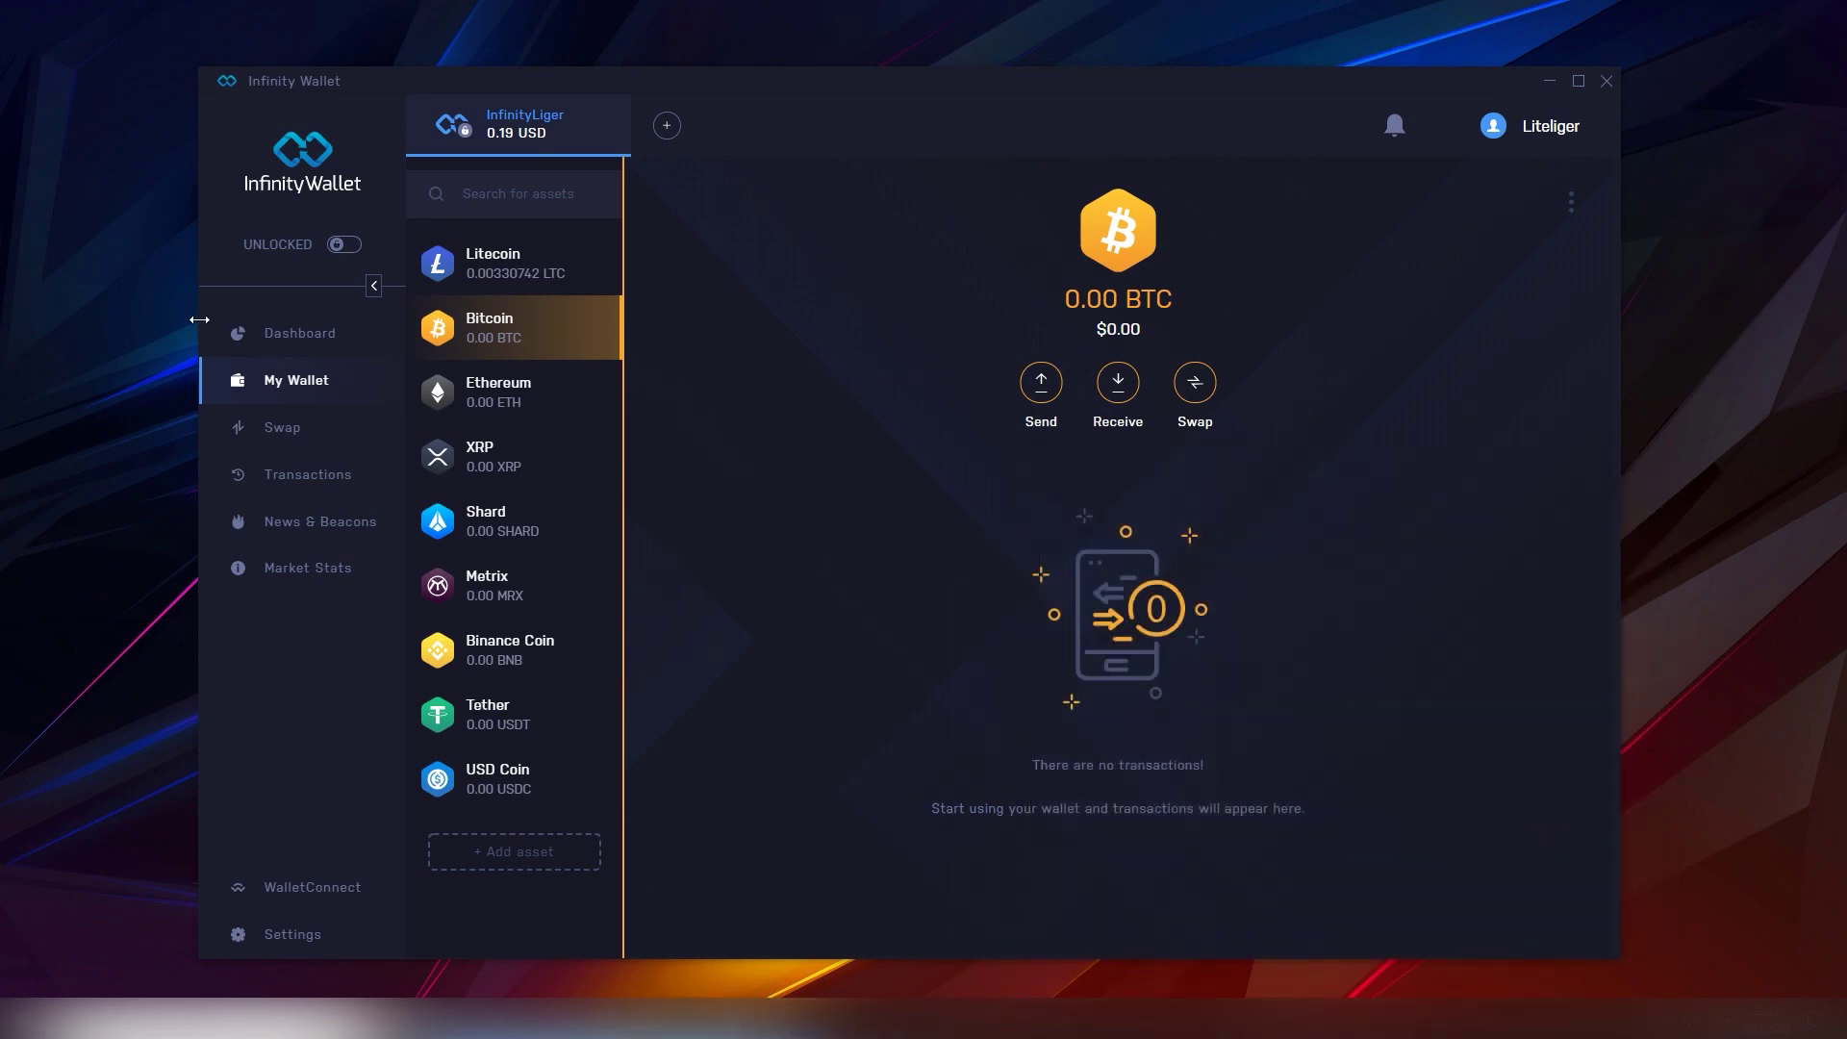
left_click(273, 332)
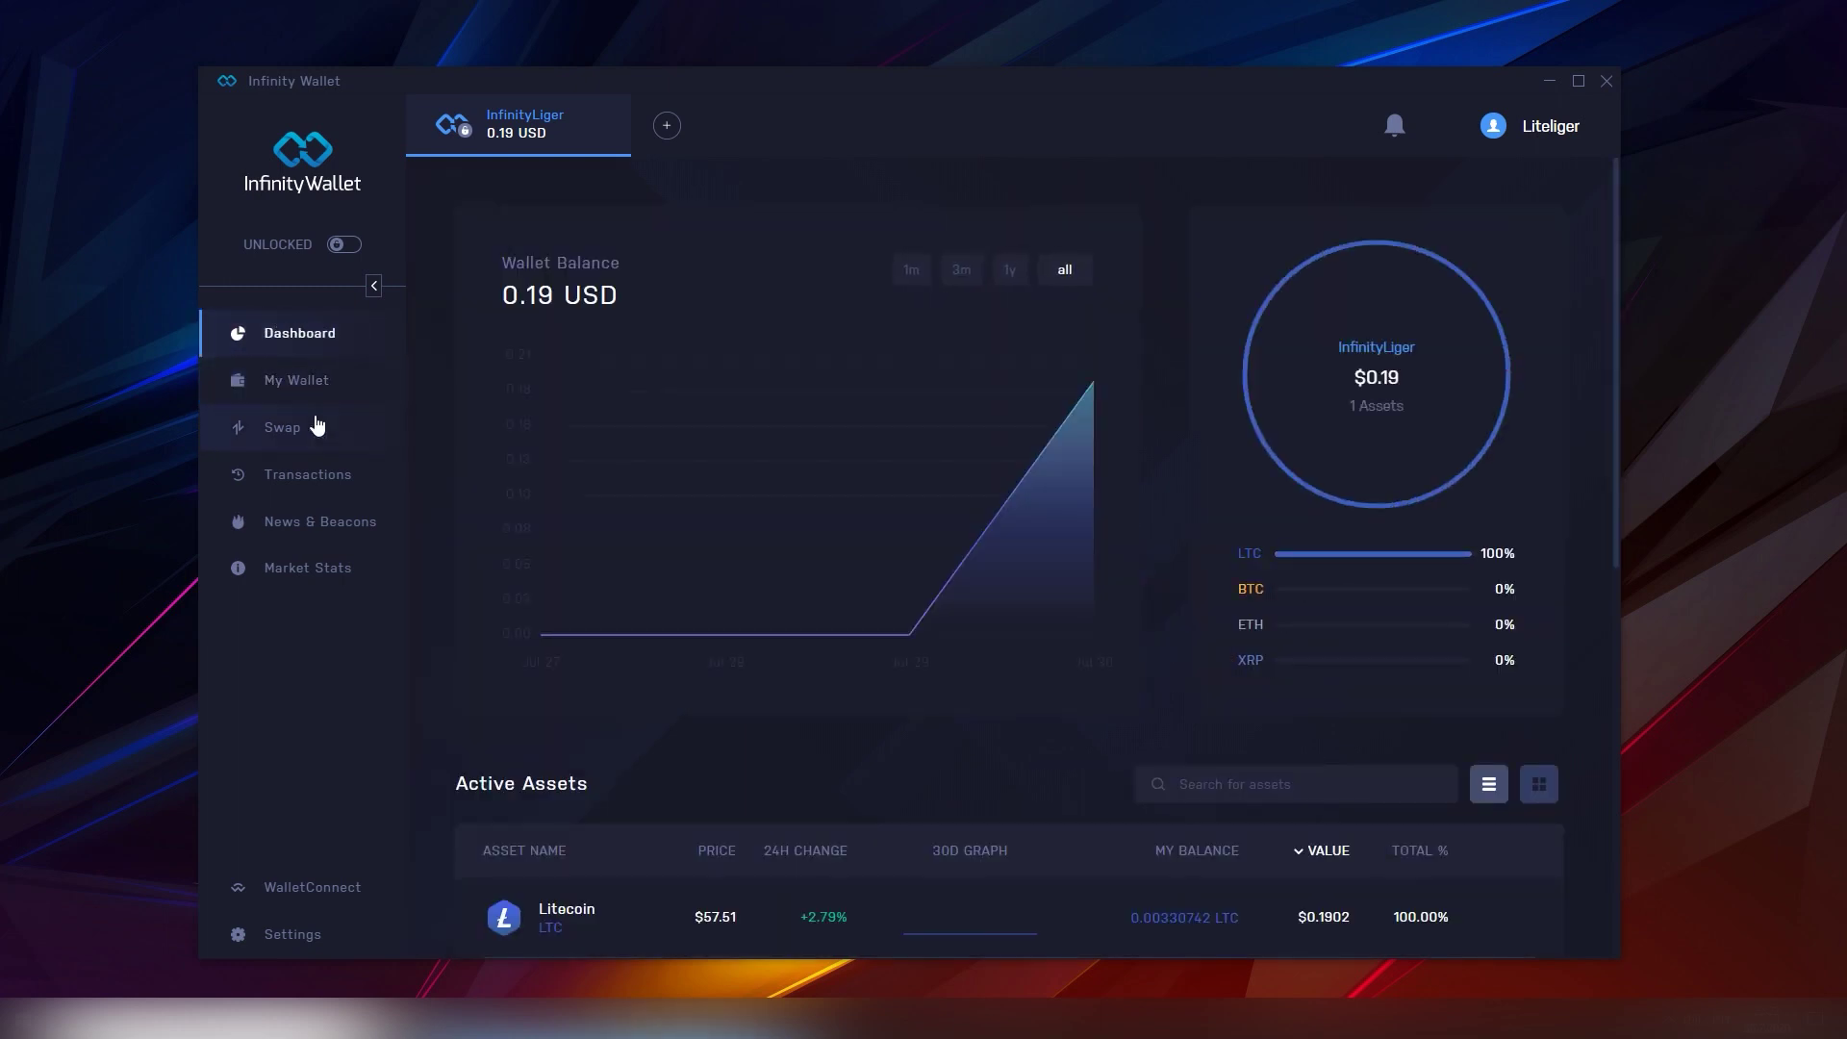
In My Wallet, view Shard's receive address and QR code, then close it
left_click(302, 387)
left_click(543, 522)
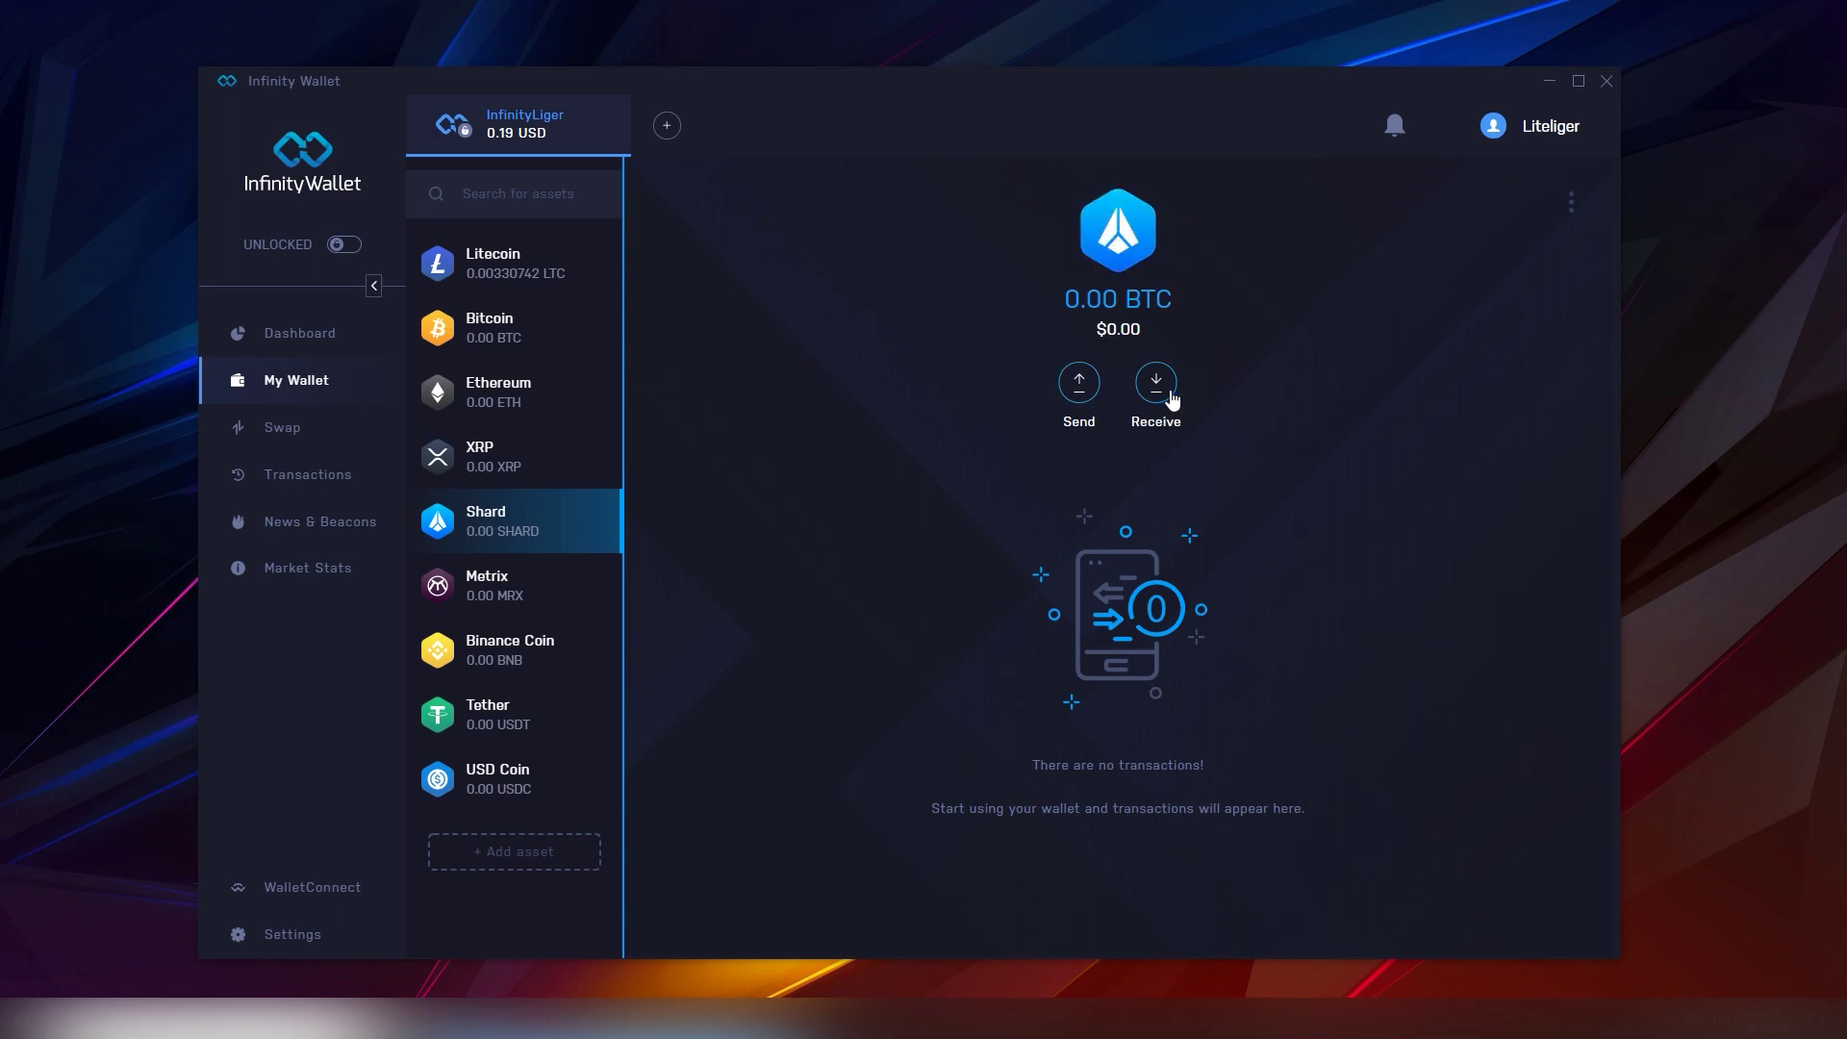
left_click(1159, 386)
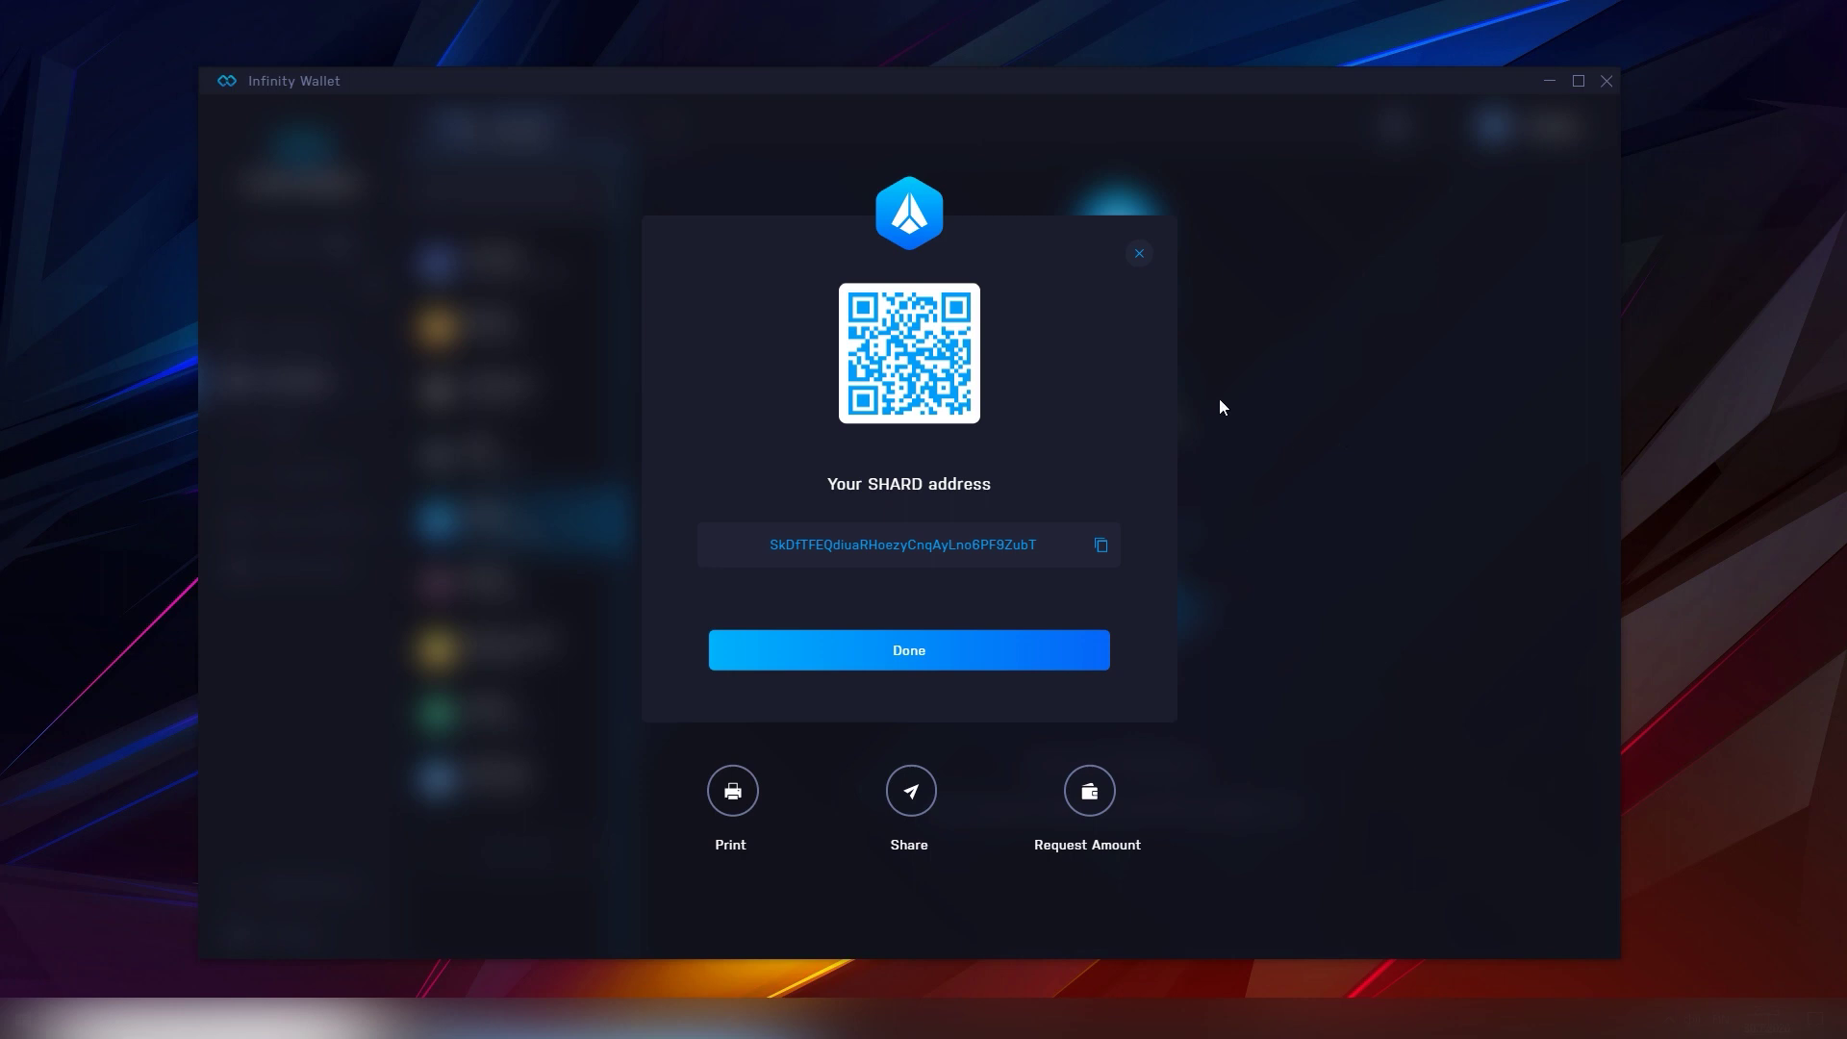
left_click(1140, 251)
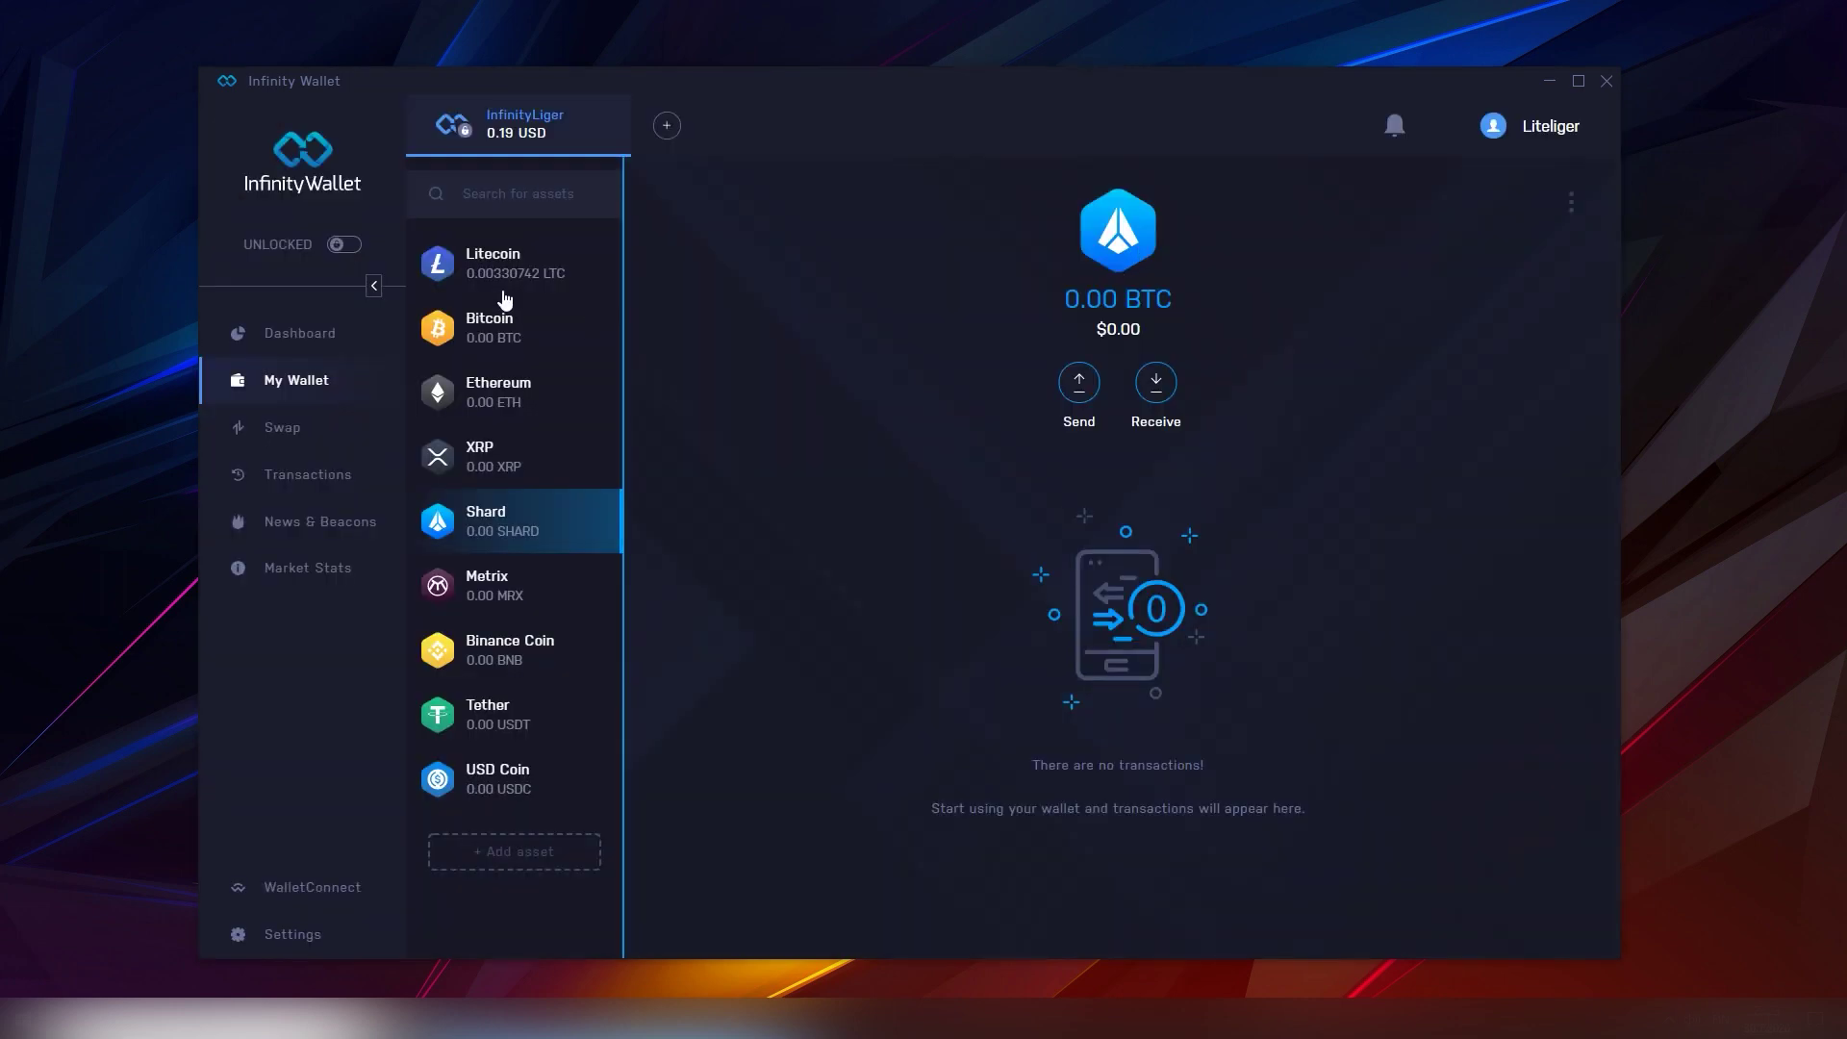
Select Bitcoin and show its receive address with QR code
left_click(500, 289)
left_click(500, 322)
left_click(1117, 383)
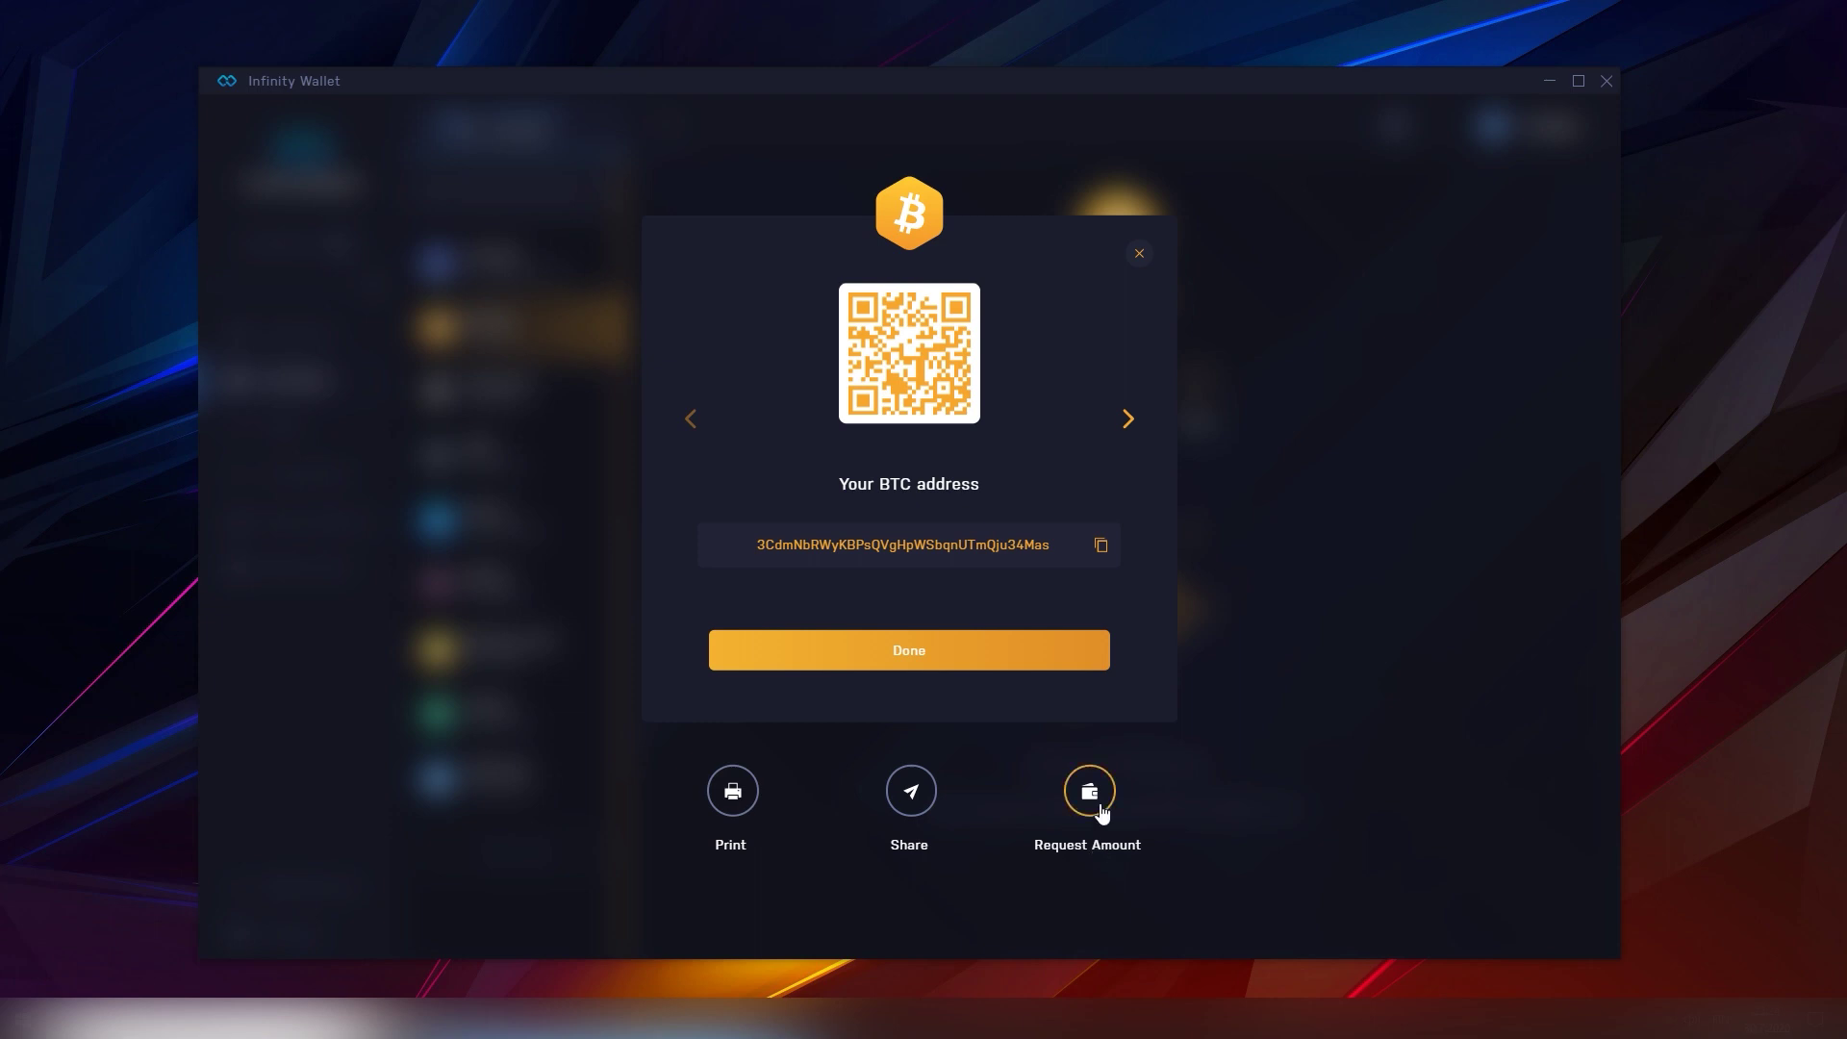
Request 5.00 USD (0.00044903 BTC) in the Bitcoin receive dialog, then close it
left_click(1095, 806)
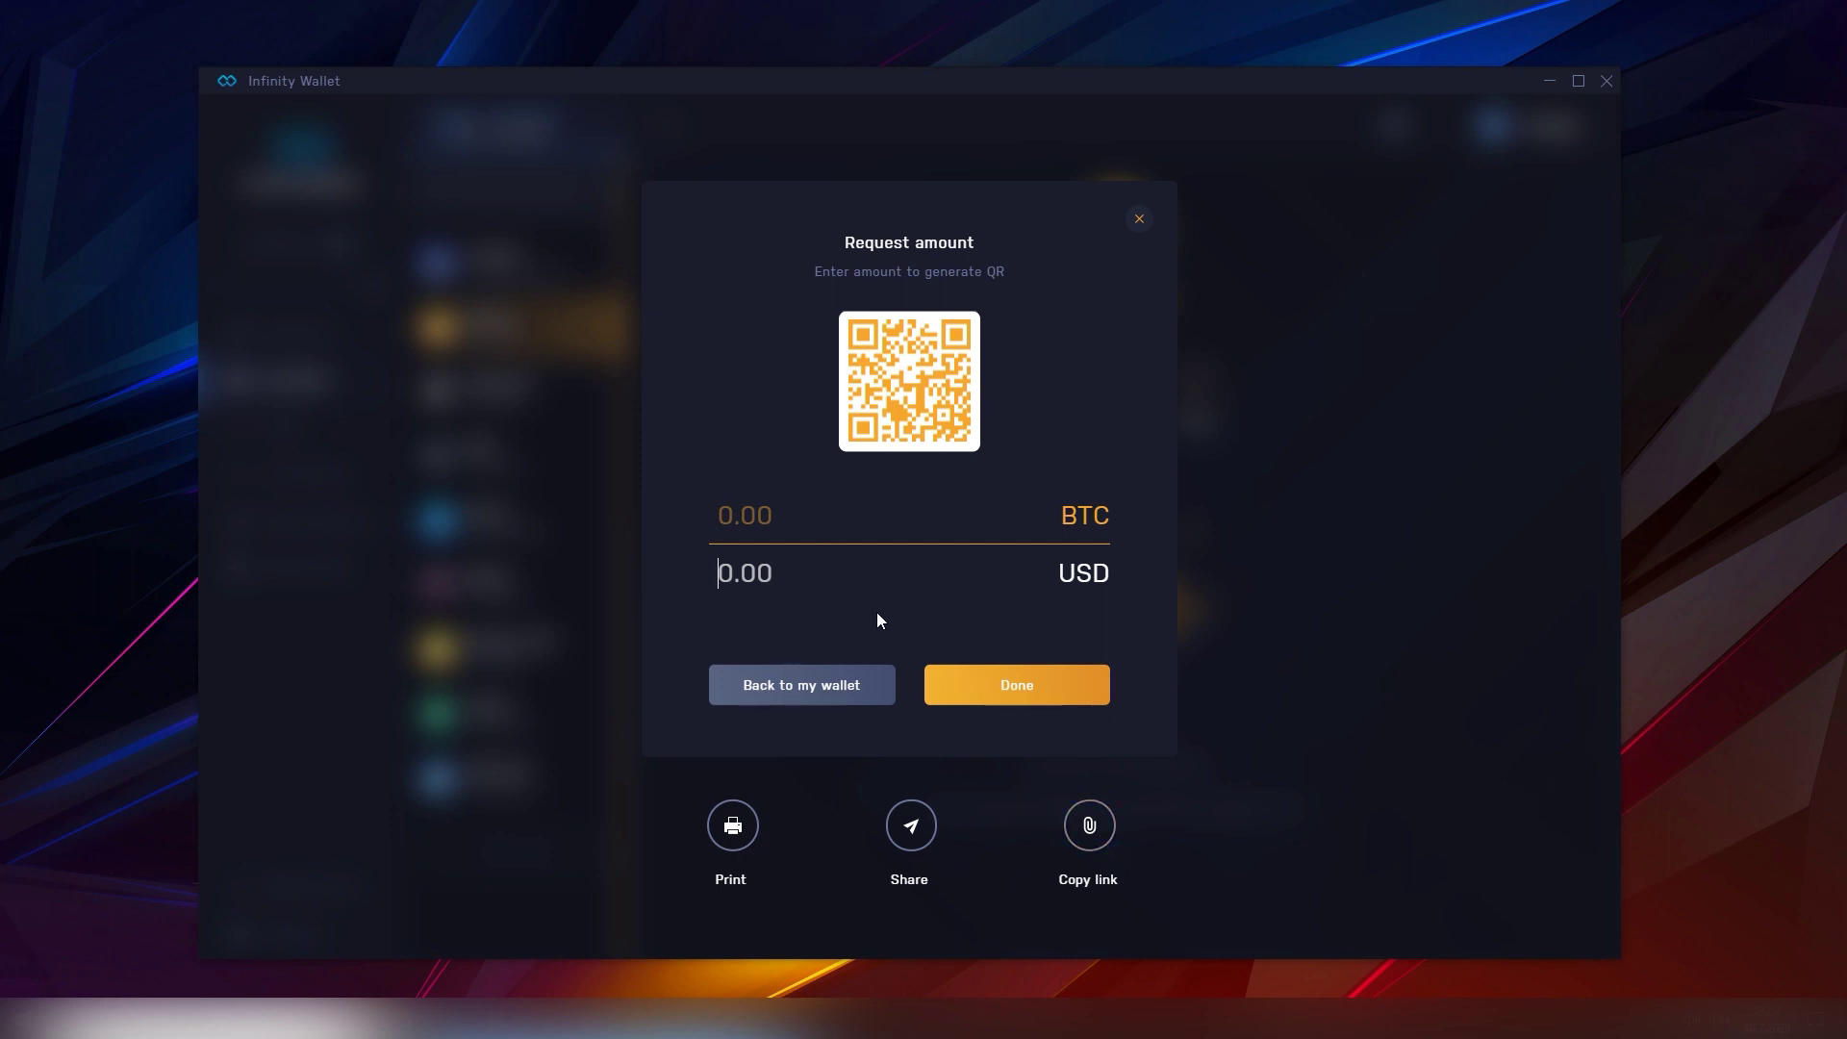
type("5.00")
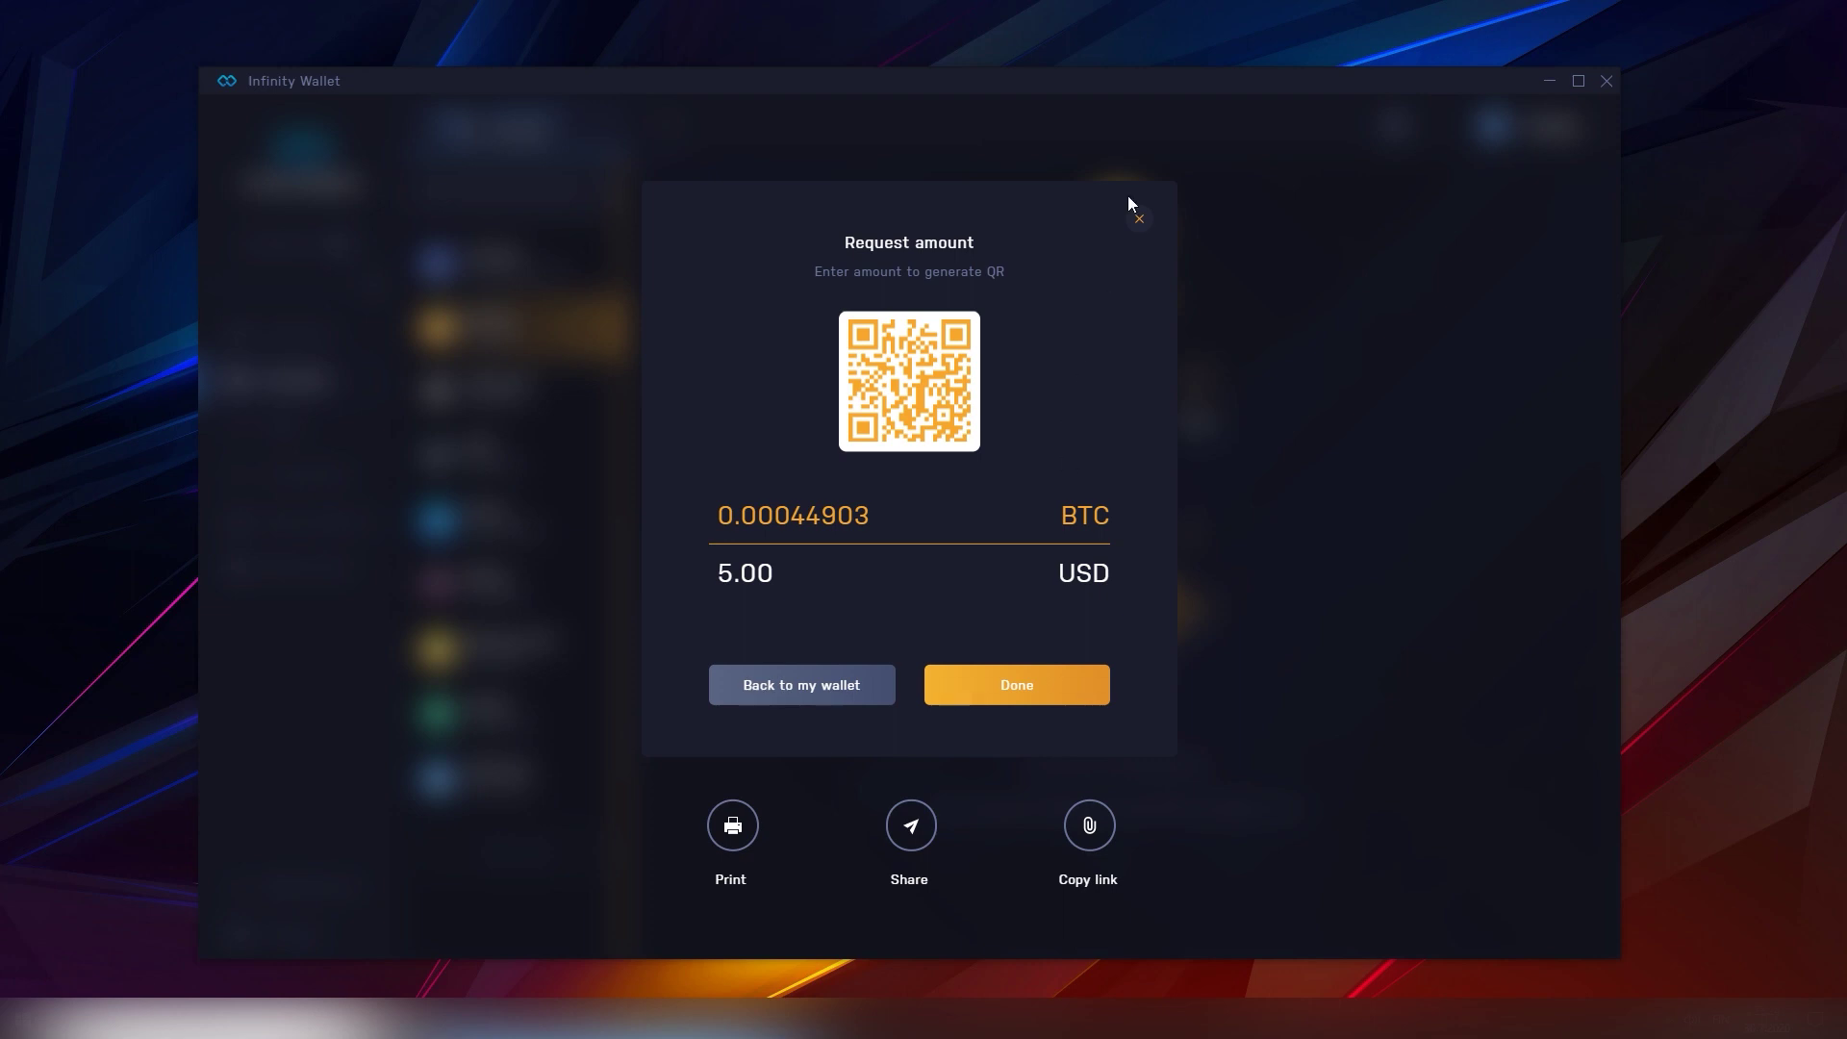
left_click(1140, 218)
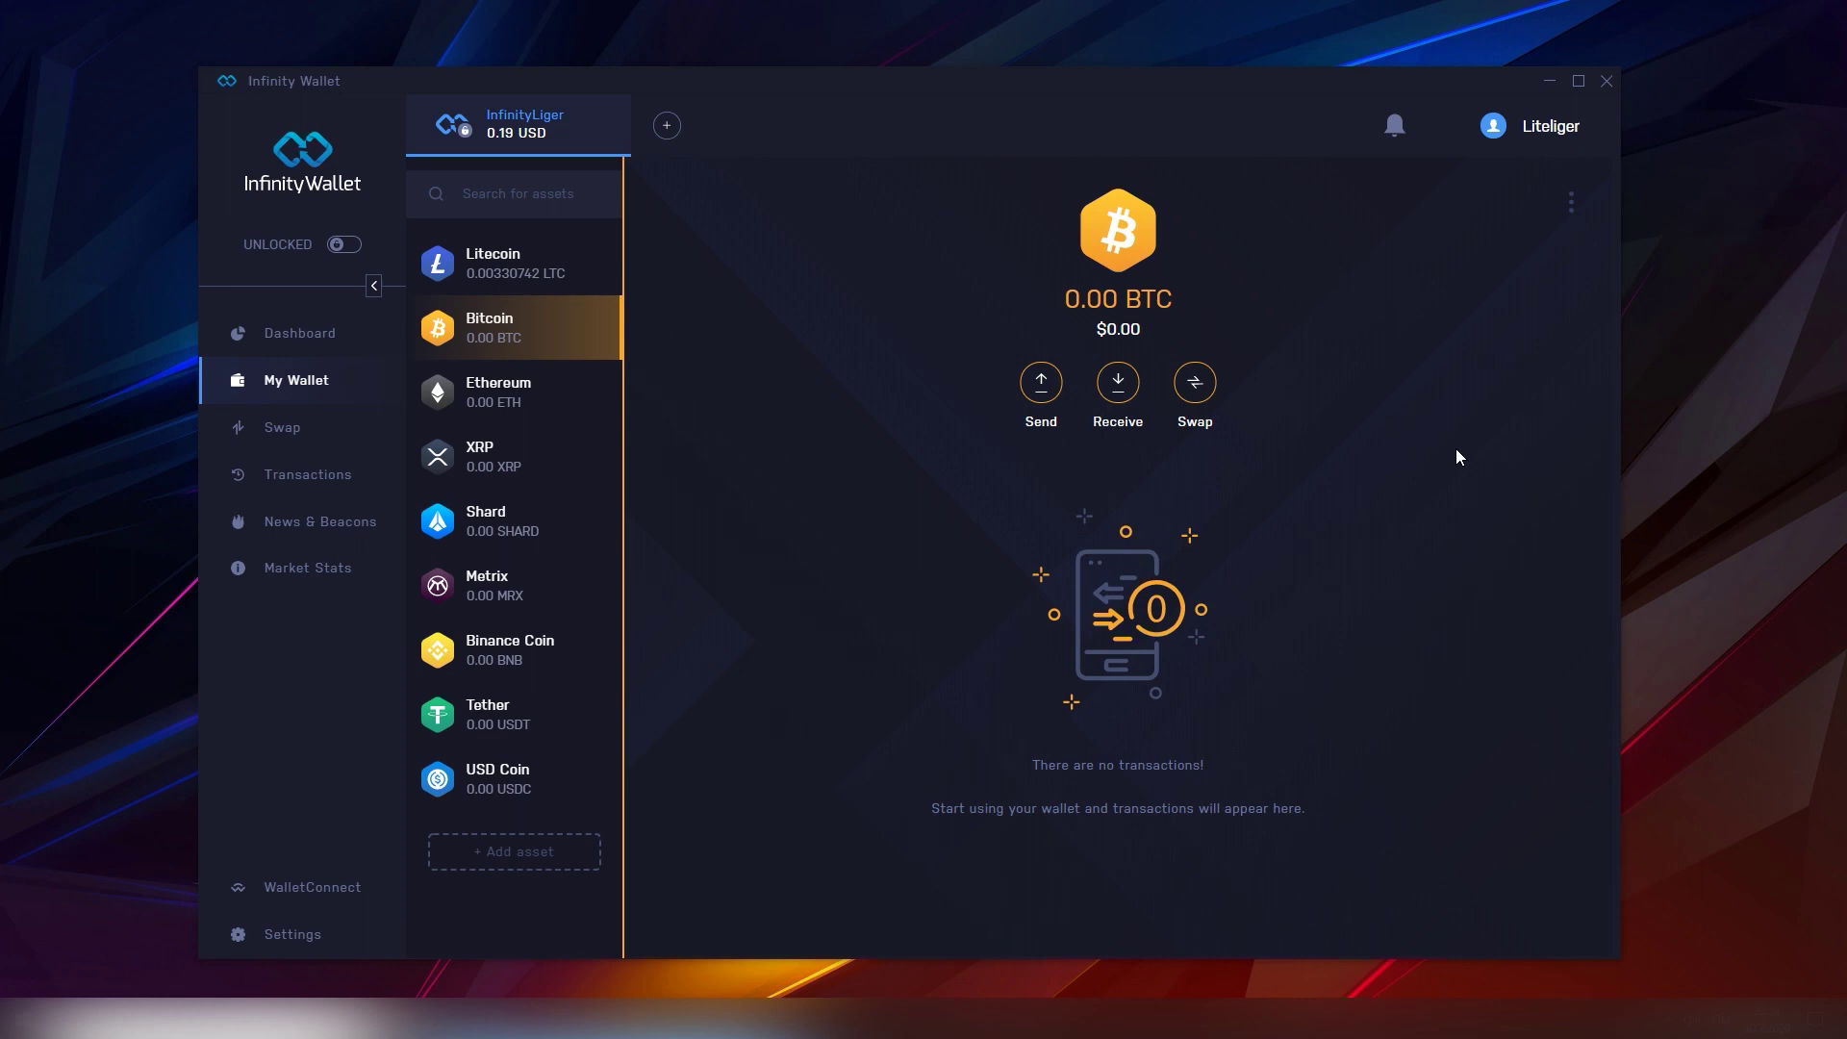
Go back to the Dashboard to view the 0.19 USD balance held entirely in Litecoin
left_click(338, 345)
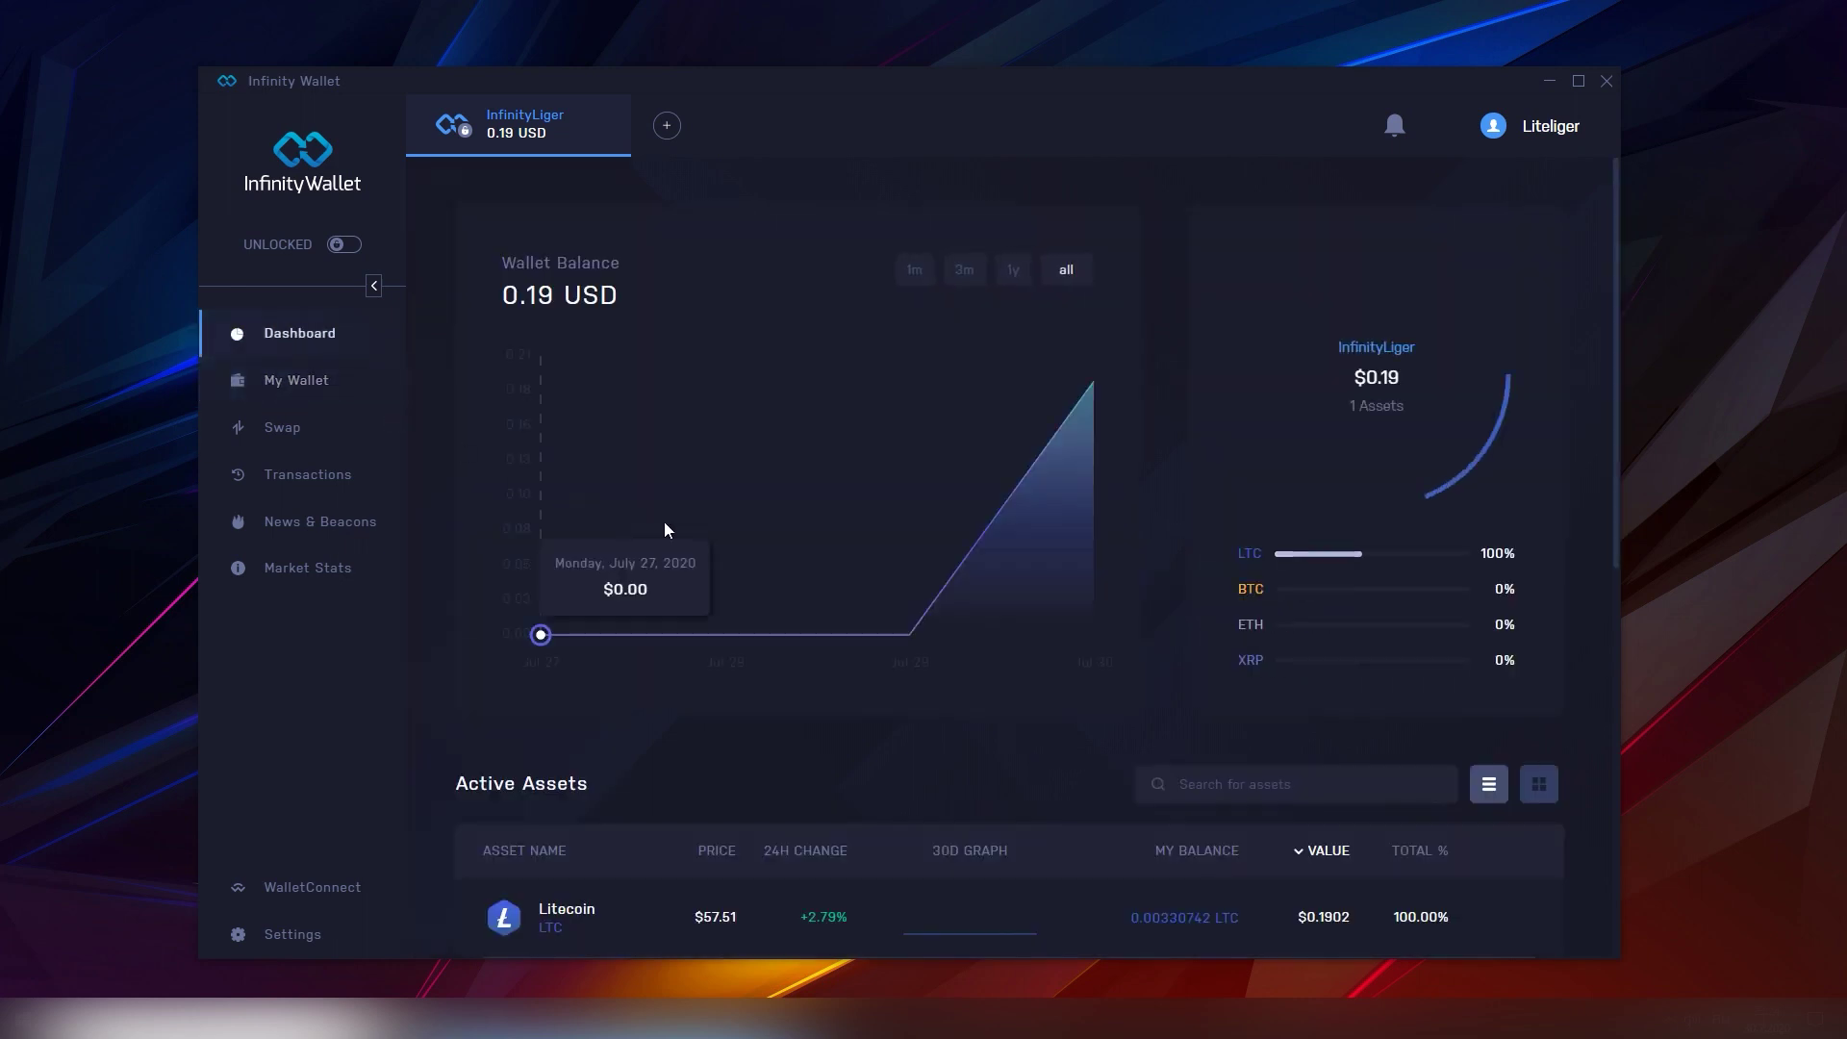